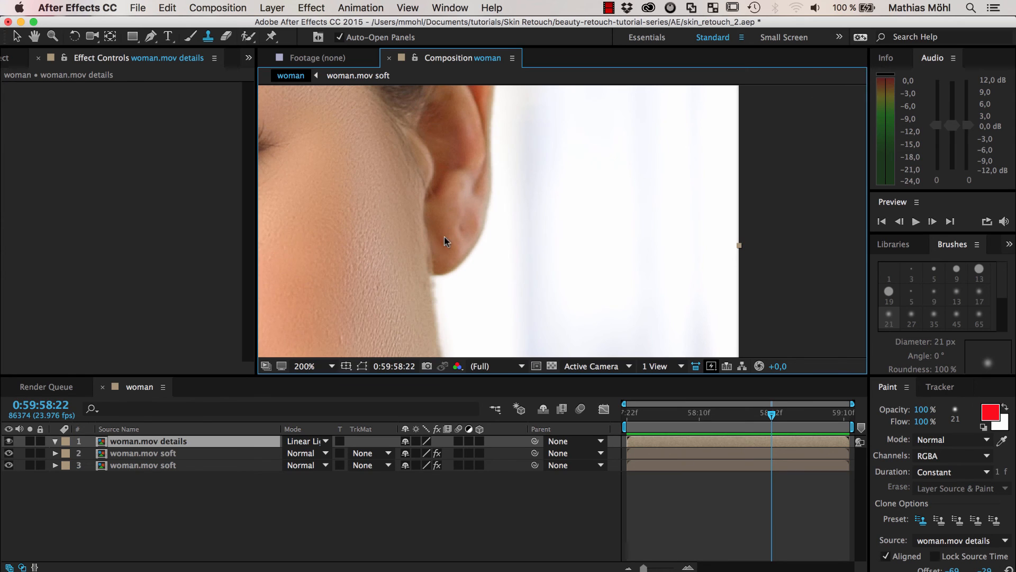
# Step: Solo the woman.mov details layer and examine the skin texture it contains
pyautogui.press(',')
pyautogui.press(',')
pyautogui.press('.')
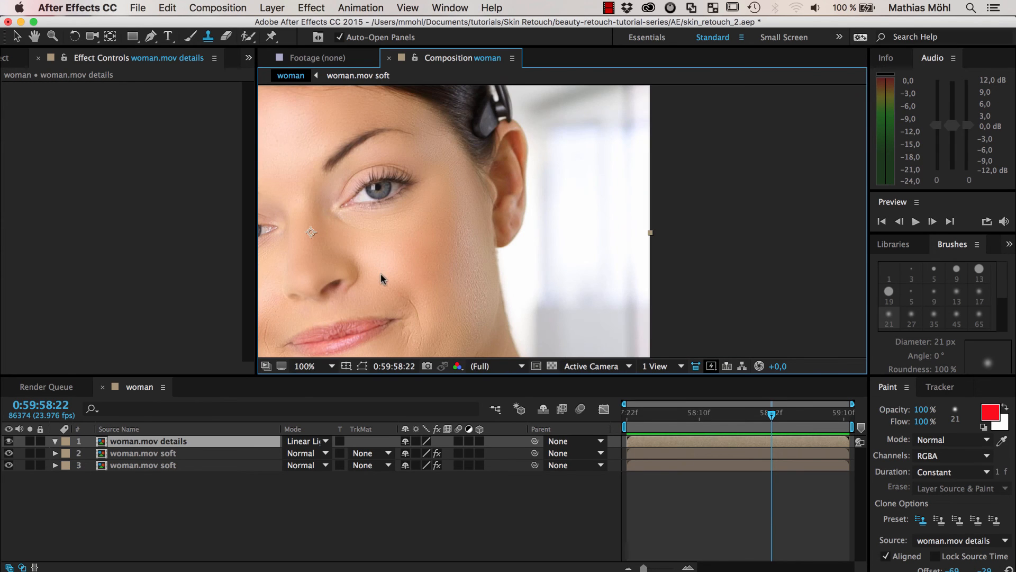
pyautogui.moveTo(379, 274); pyautogui.dragTo(490, 215)
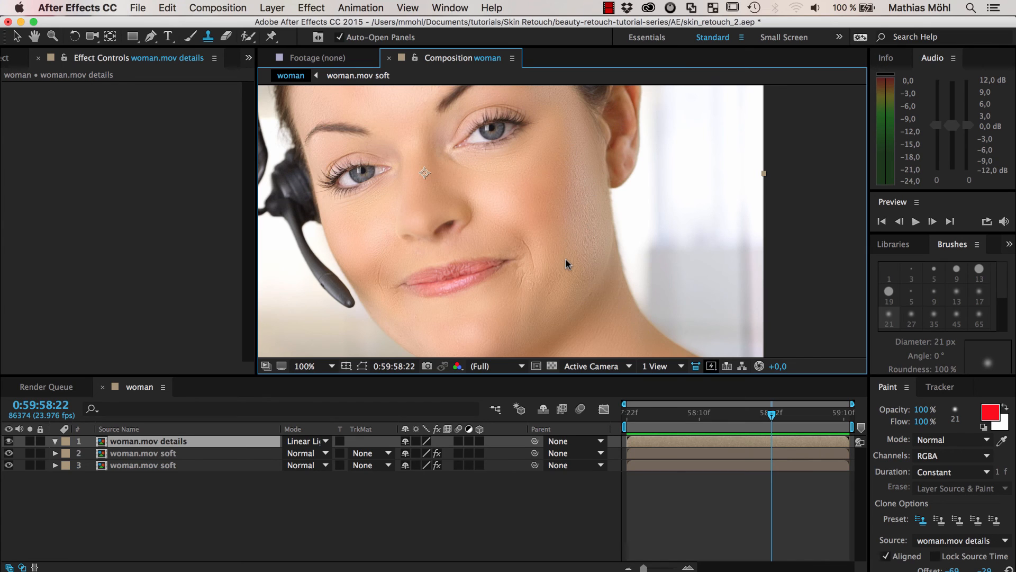
pyautogui.click(127, 478)
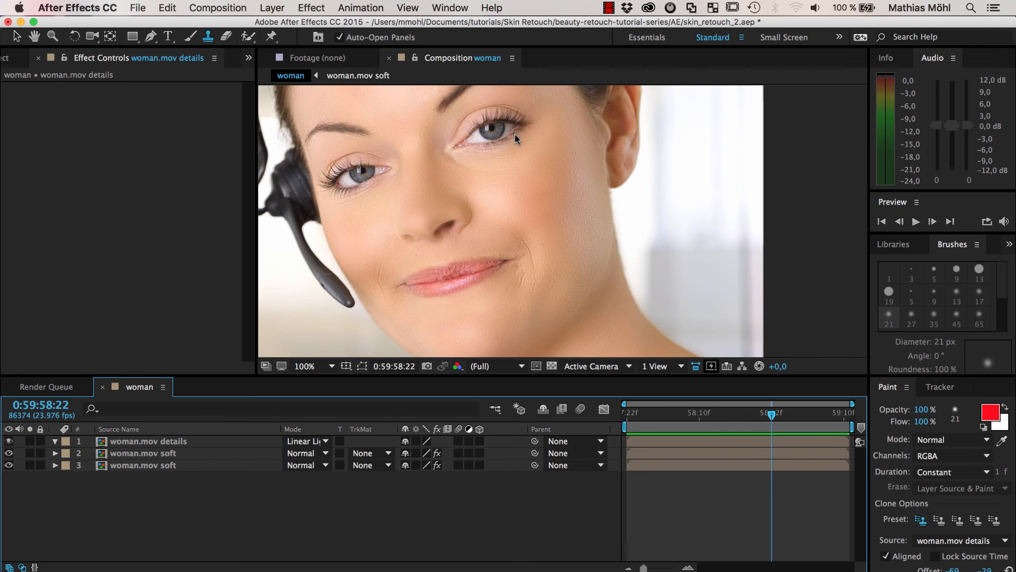
pyautogui.click(30, 442)
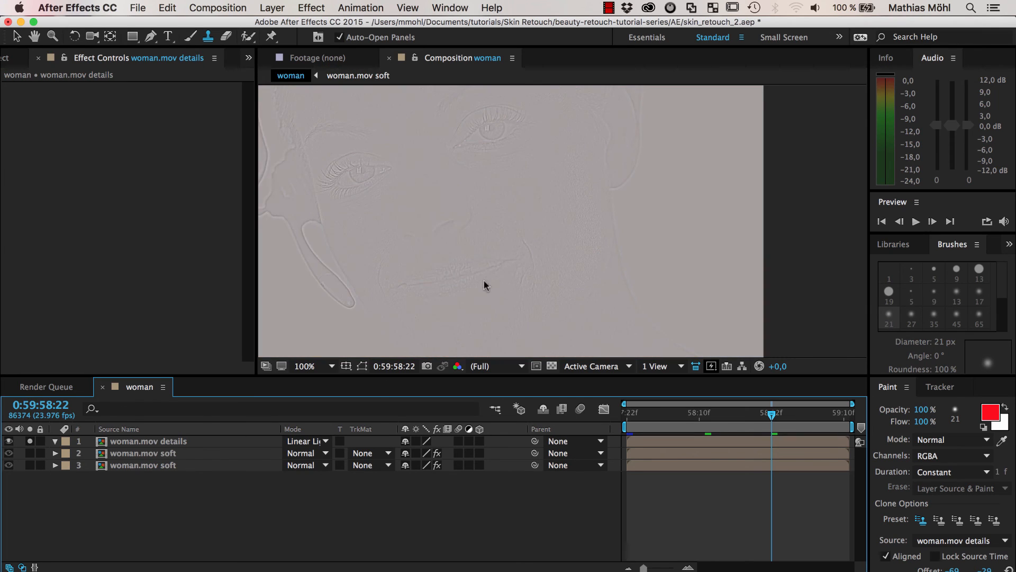
pyautogui.scroll(1, 496, 241)
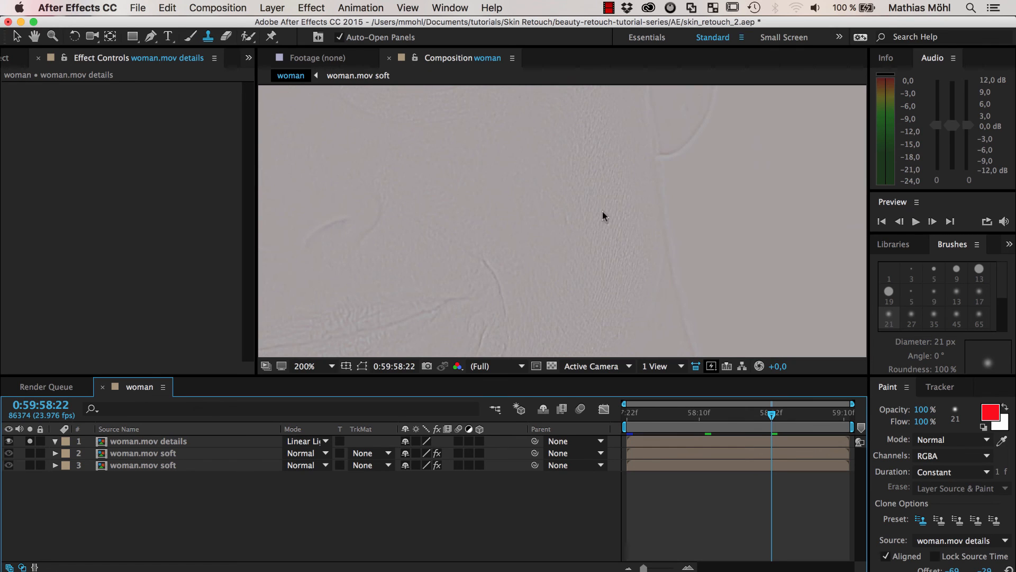
# Step: Isolate the two woman.mov soft layers to examine the blurred skin tones, and restore the display of all layers
pyautogui.click(30, 441)
pyautogui.moveTo(30, 453); pyautogui.dragTo(31, 465)
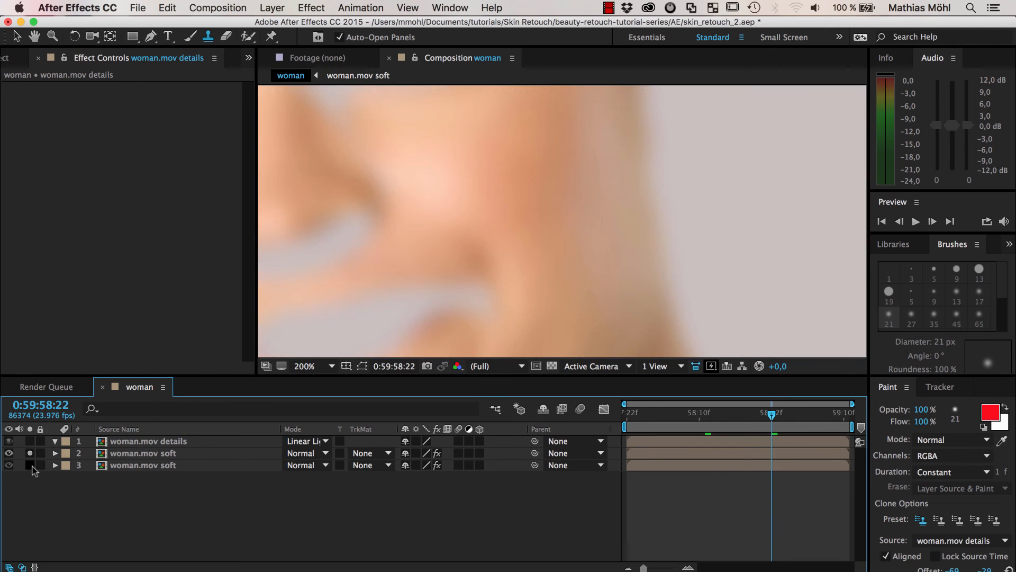
pyautogui.scroll(-1, 431, 295)
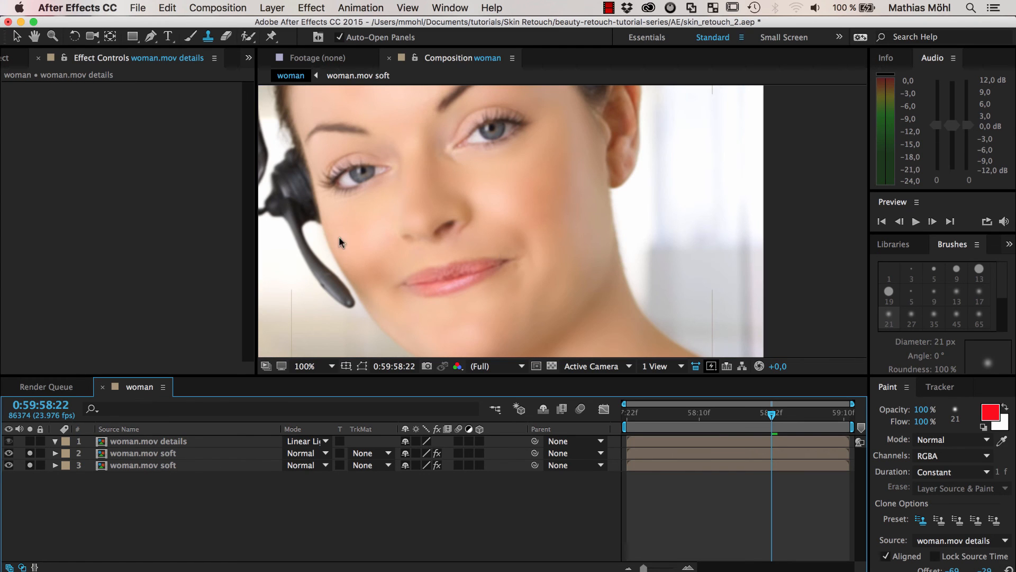
pyautogui.click(30, 465)
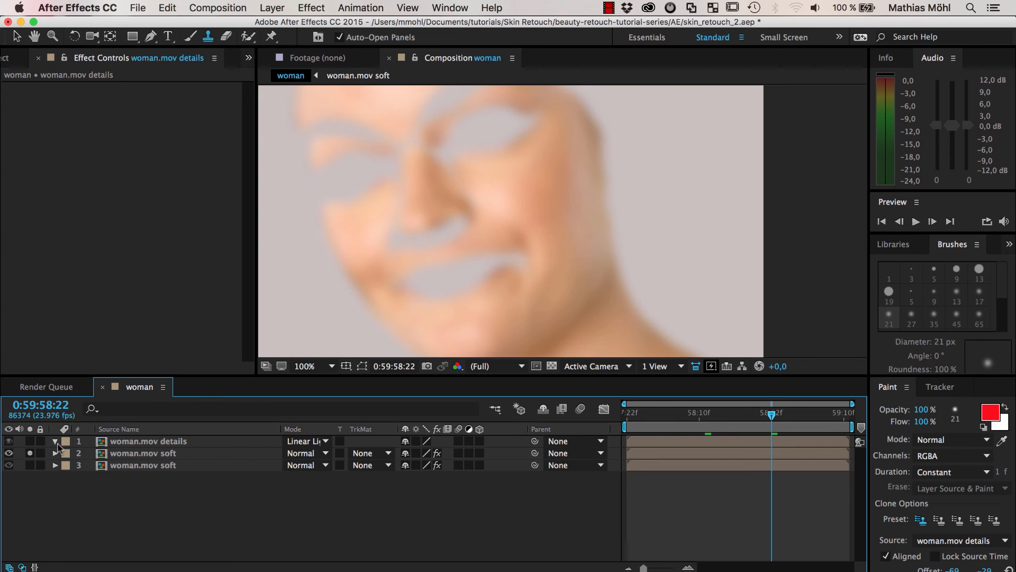
pyautogui.click(30, 453)
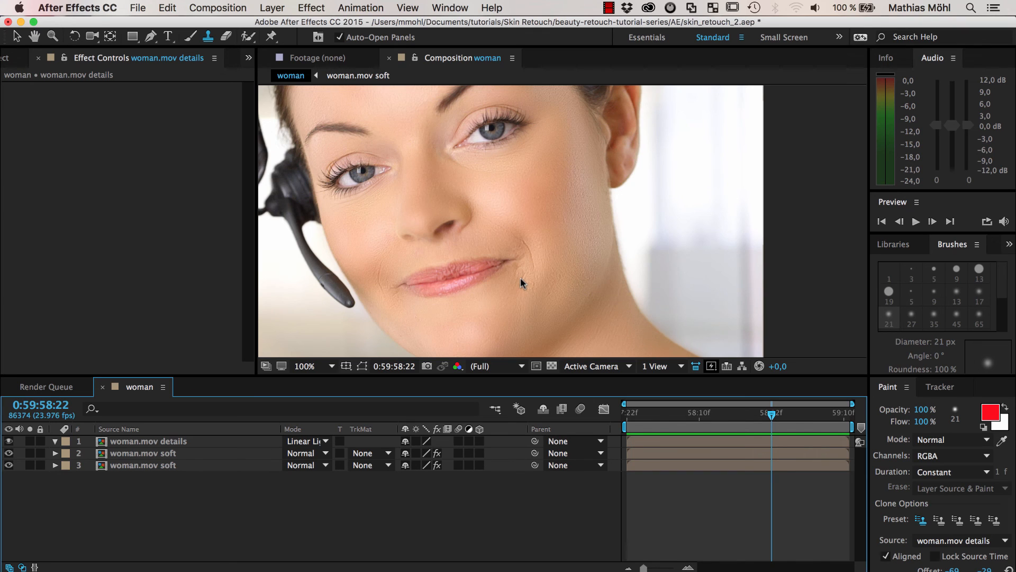
# Step: Examine the wrinkles beside the mouth in the full image and with only the woman.mov details layer soloed
pyautogui.press('.')
pyautogui.moveTo(515, 310); pyautogui.dragTo(487, 253)
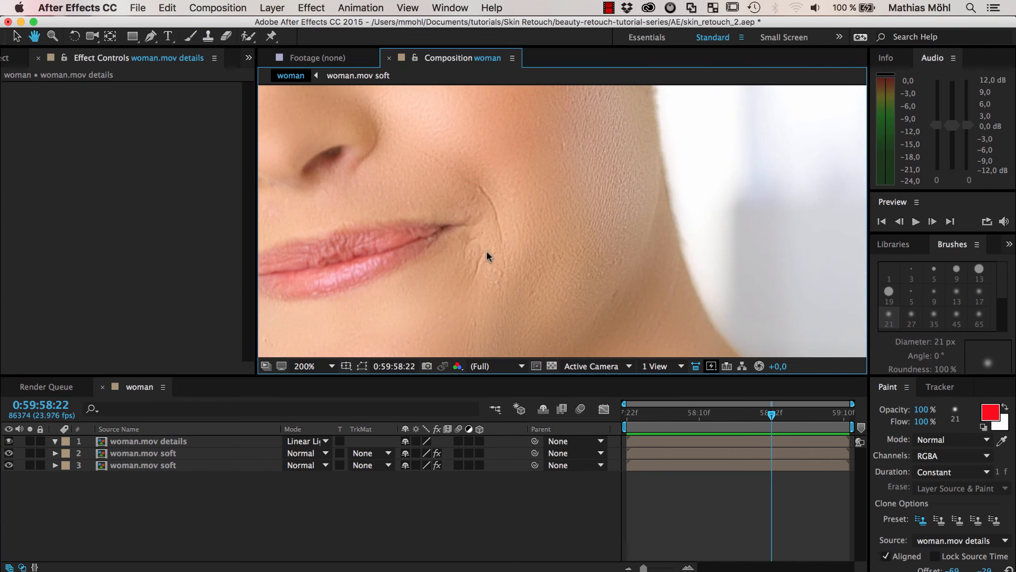
pyautogui.click(31, 439)
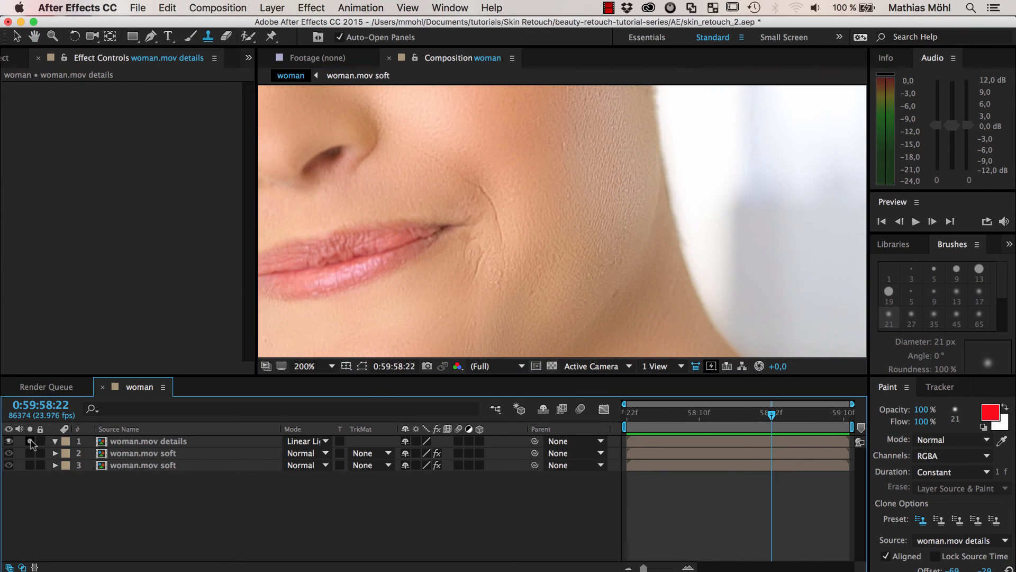
pyautogui.press('.')
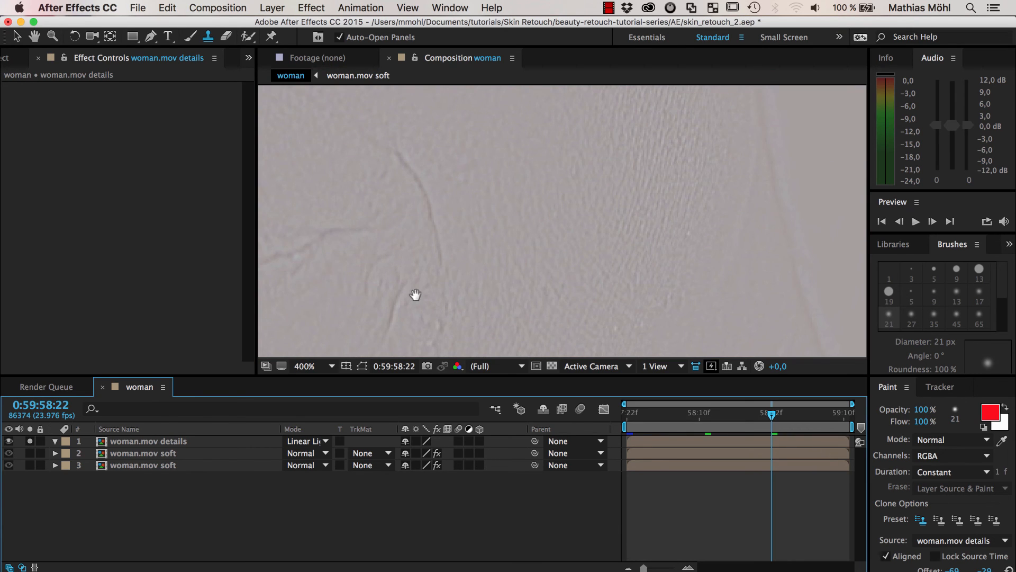
pyautogui.moveTo(416, 295); pyautogui.dragTo(466, 204)
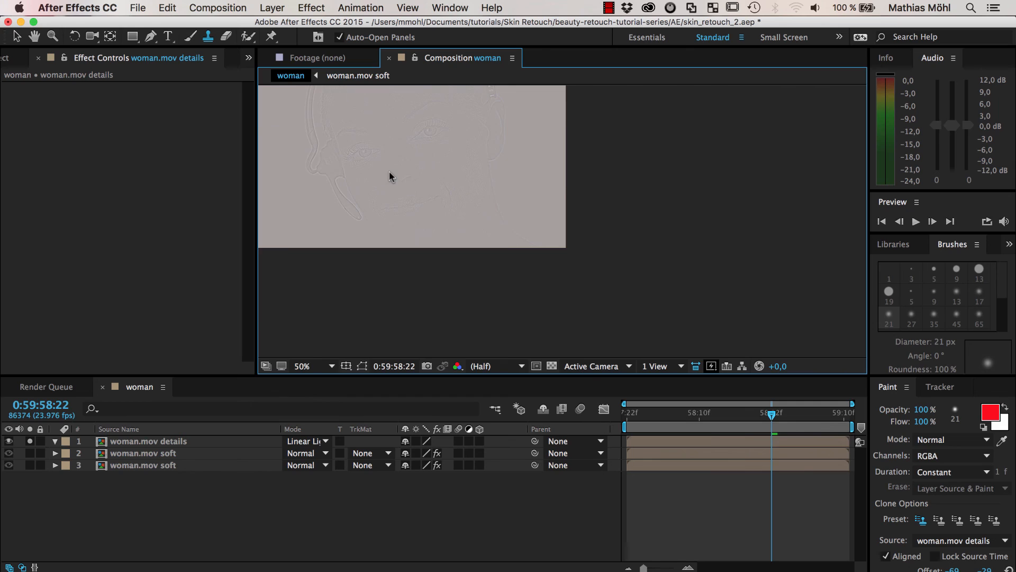
pyautogui.scroll(-2, 427, 206)
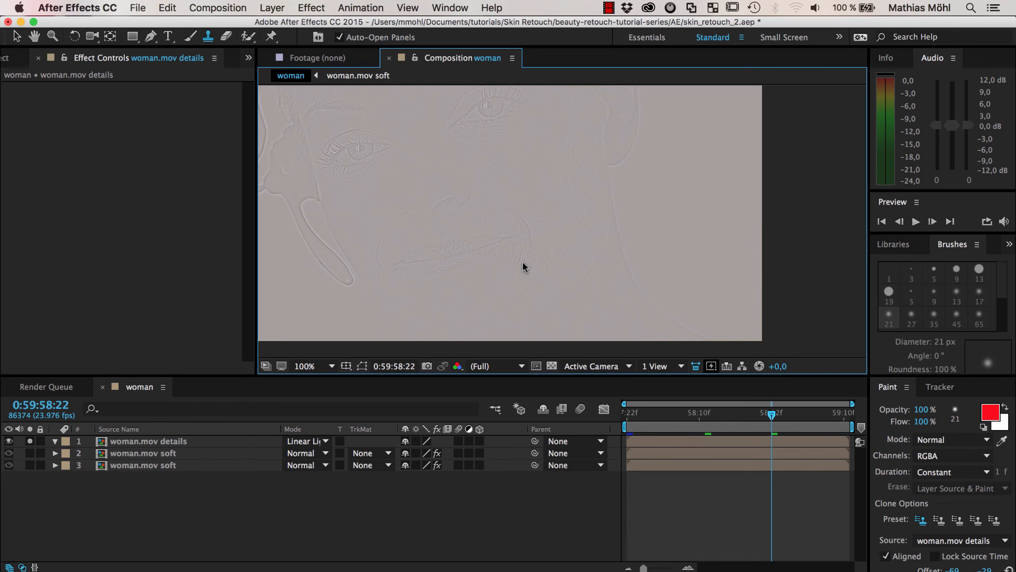
# Step: Switch the details layer's solo off and on to compare it with the full image, leaving all layers displayed
pyautogui.click(30, 441)
pyautogui.click(30, 442)
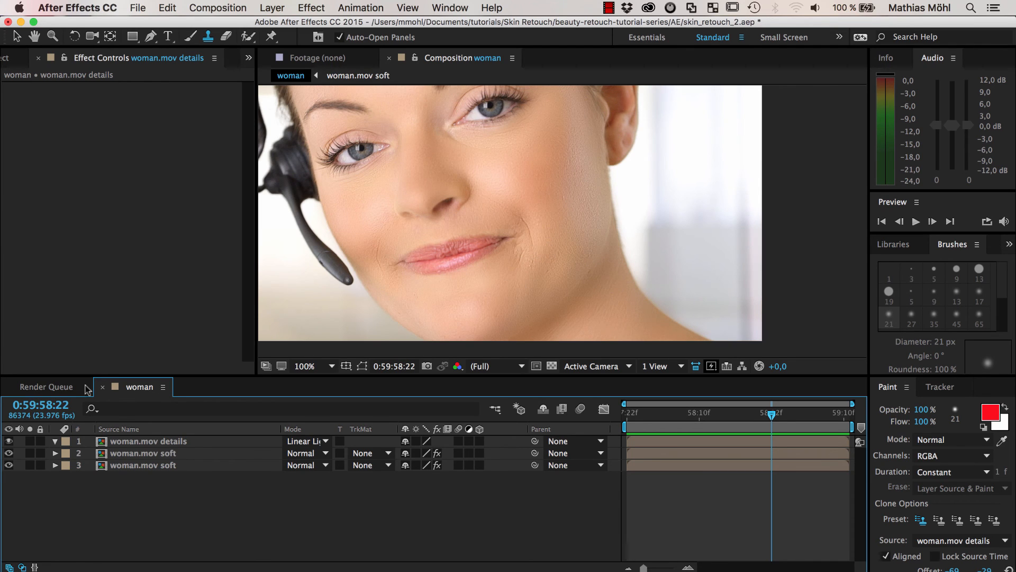
pyautogui.click(30, 441)
pyautogui.click(30, 440)
# Step: Create a new composition from the woman.mov clip in the footage folder
pyautogui.click(7, 61)
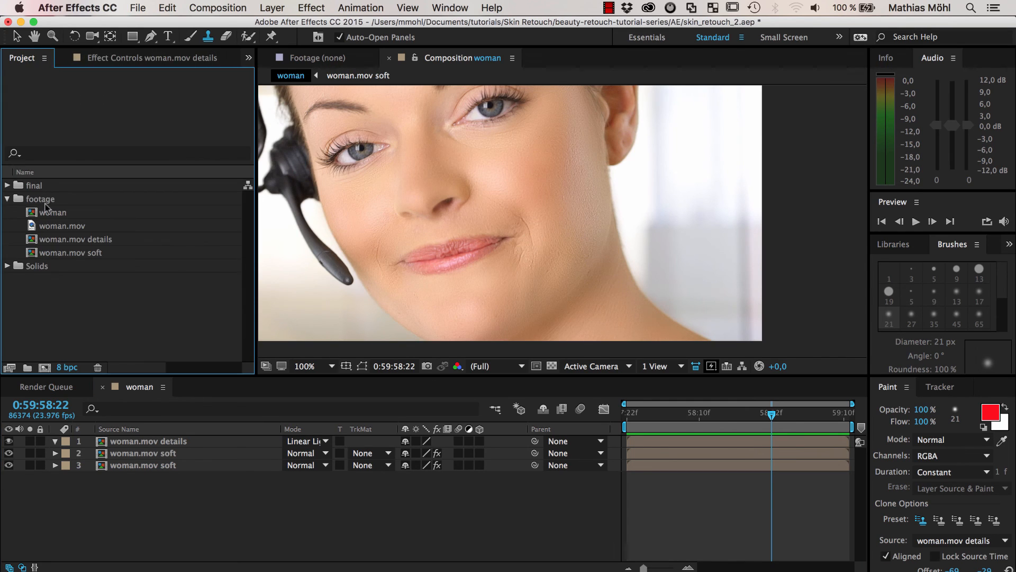
pyautogui.click(53, 227)
pyautogui.moveTo(52, 227); pyautogui.dragTo(47, 371)
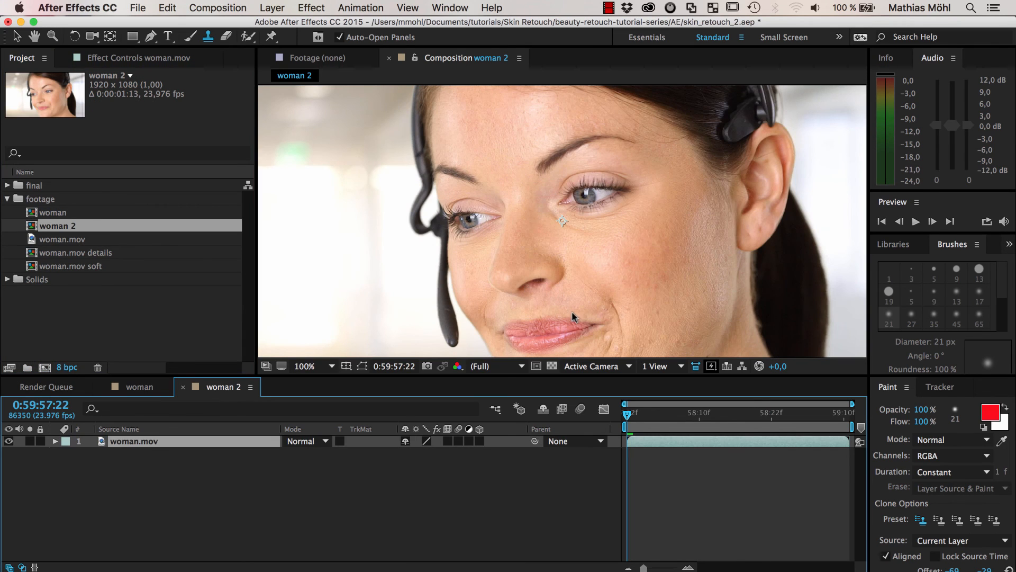
# Step: Move the current time to the last frame at 0:59:59:10 and frame the mouth area closely
pyautogui.scroll(-5, 621, 333)
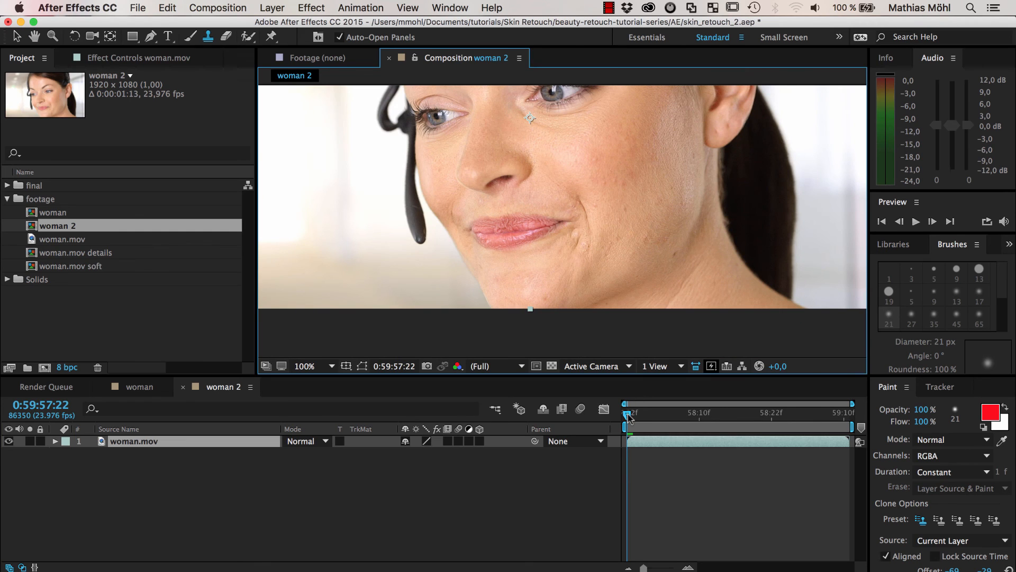
pyautogui.moveTo(628, 415); pyautogui.dragTo(863, 429)
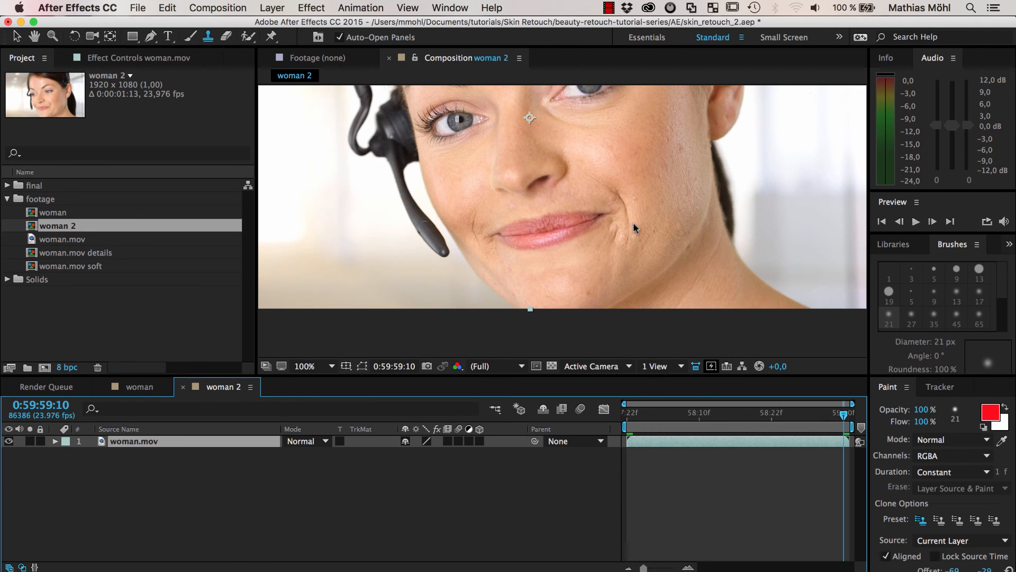
pyautogui.scroll(2, 643, 255)
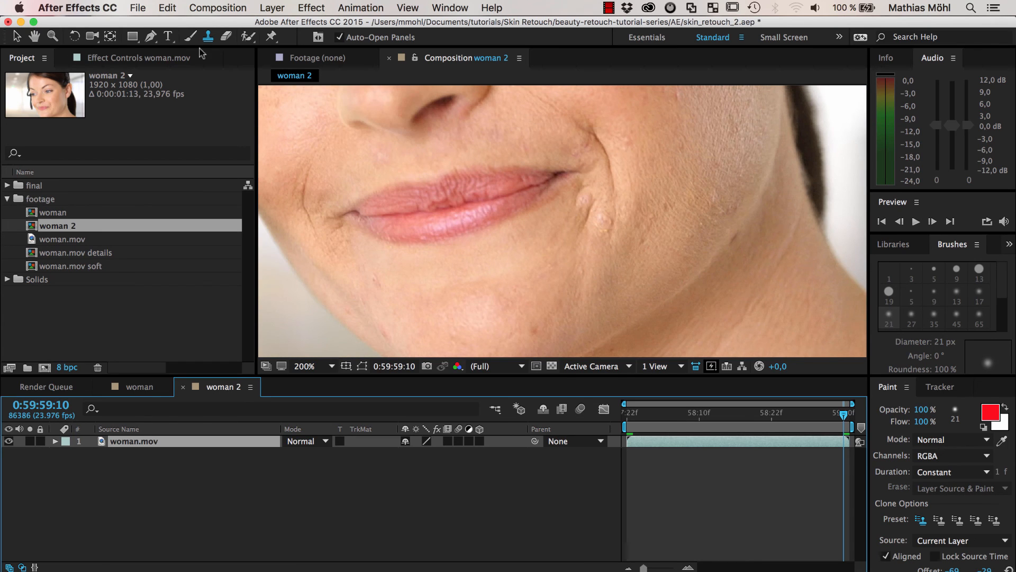
# Step: Open the woman.mov layer in its own Layer viewer and dock it in the composition viewer's panel group
pyautogui.rightClick(135, 441)
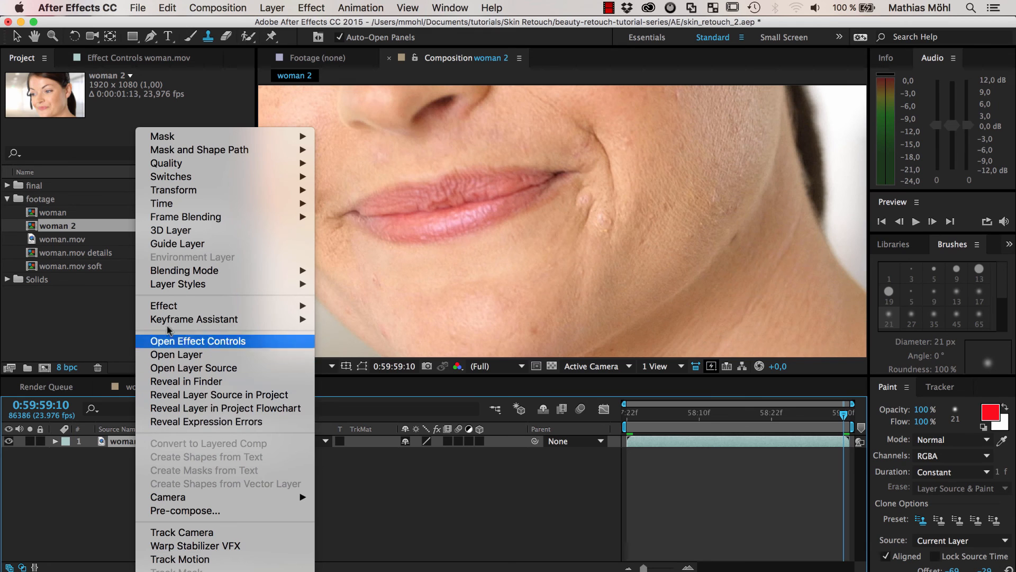
pyautogui.click(182, 358)
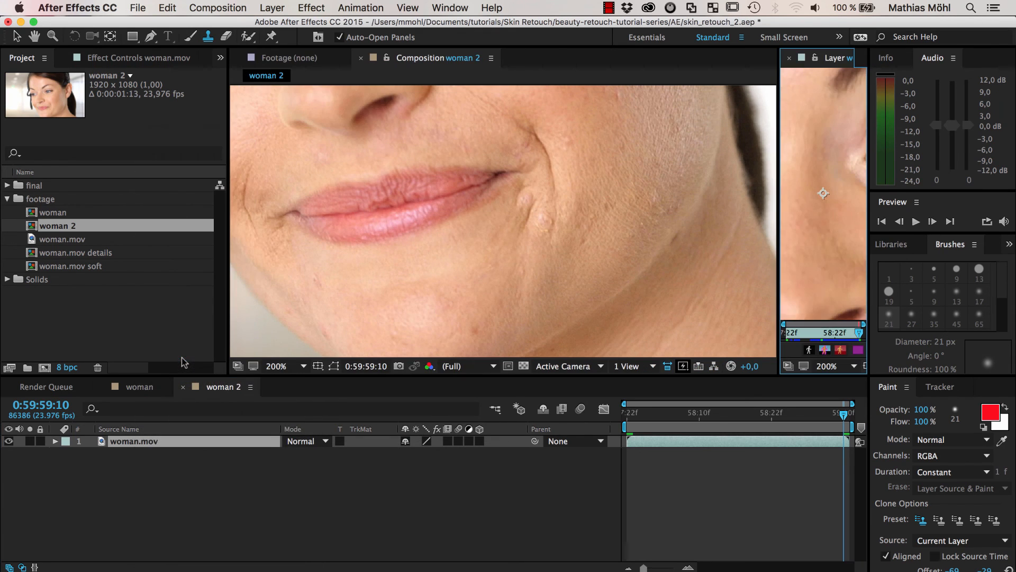
pyautogui.moveTo(831, 59); pyautogui.dragTo(563, 161)
pyautogui.press('space')
pyautogui.moveTo(703, 276); pyautogui.dragTo(583, 57)
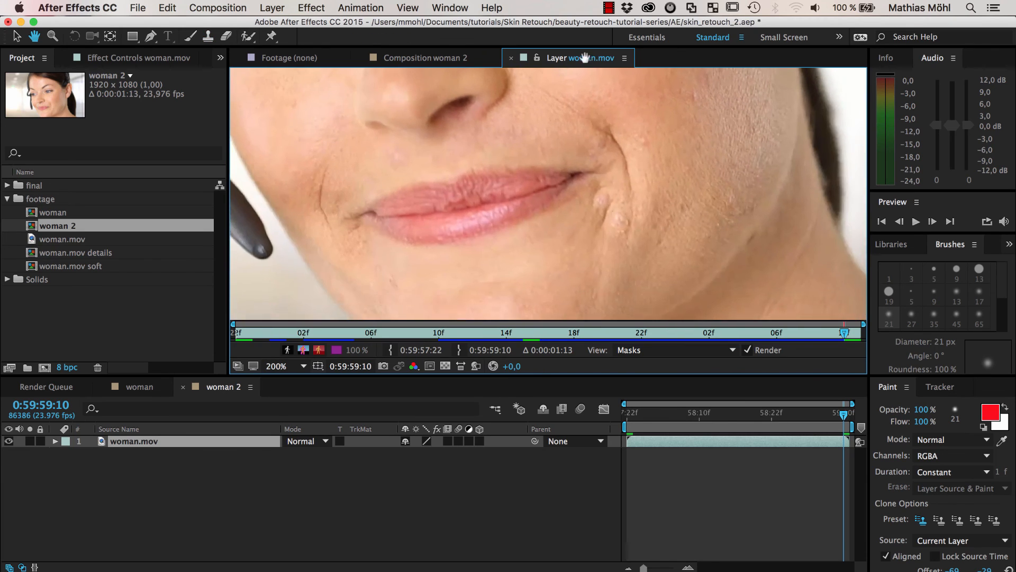
# Step: Sample clean cheek skin with the Clone Stamp and paint it over the blemish beside the mouth corner
pyautogui.moveTo(623, 183); pyautogui.dragTo(605, 159)
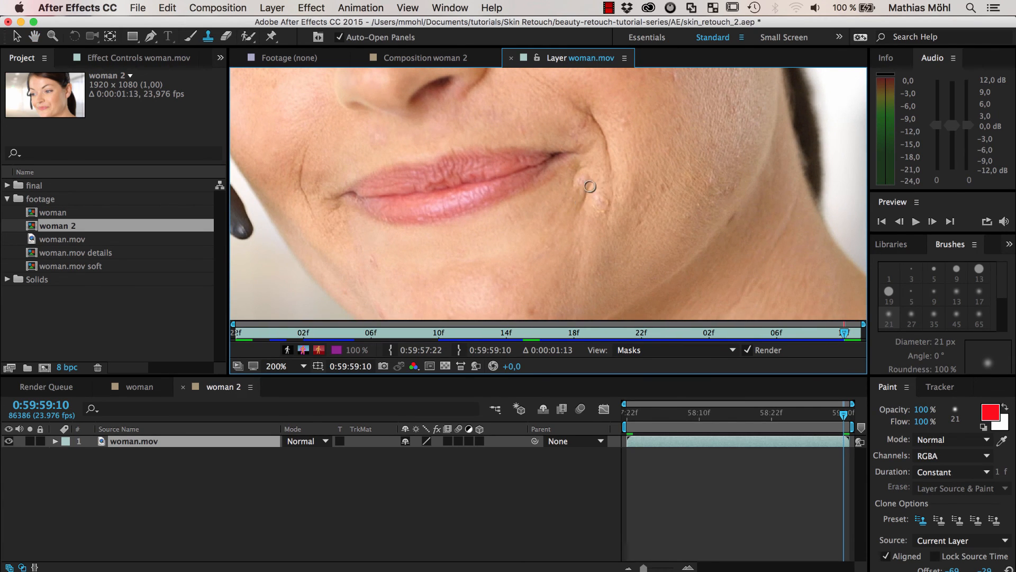
pyautogui.keyDown('alt'); pyautogui.click(642, 200); pyautogui.keyUp('alt')
pyautogui.moveTo(590, 186)
pyautogui.mouseDown()
pyautogui.moveTo(584, 195)
pyautogui.moveTo(579, 174)
pyautogui.moveTo(579, 205)
pyautogui.mouseUp()
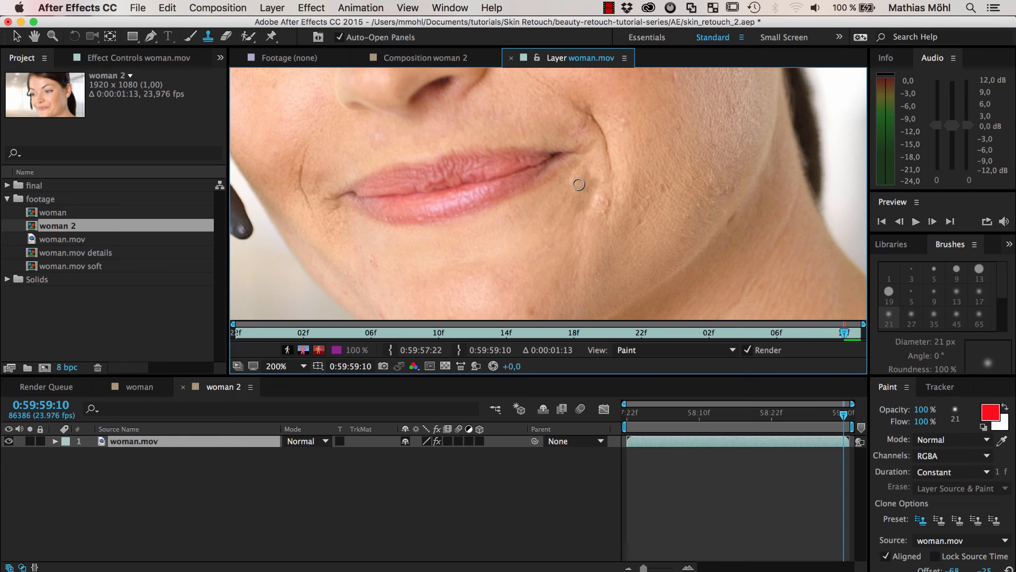
# Step: Reveal the Paint effect on the woman.mov layer and toggle it off and on to compare the cloned area
pyautogui.click(119, 440)
pyautogui.press('p')
pyautogui.press('p')
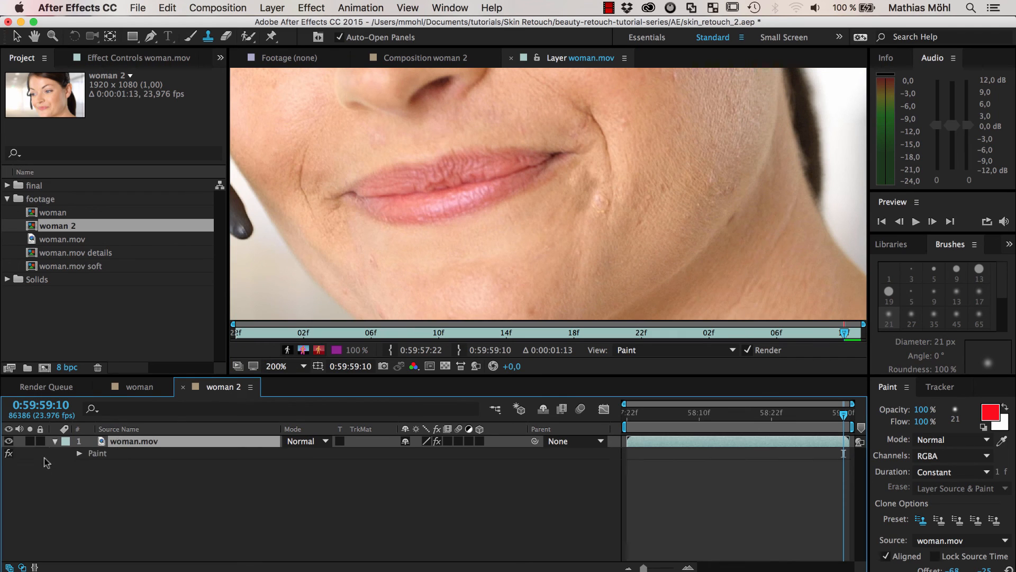
pyautogui.click(9, 453)
pyautogui.click(9, 453)
pyautogui.click(9, 453)
pyautogui.click(9, 453)
pyautogui.click(9, 453)
pyautogui.click(9, 453)
# Step: Return to the woman composition, open the woman.mov details layer, and place its Layer viewer beside the composition viewer
pyautogui.click(139, 391)
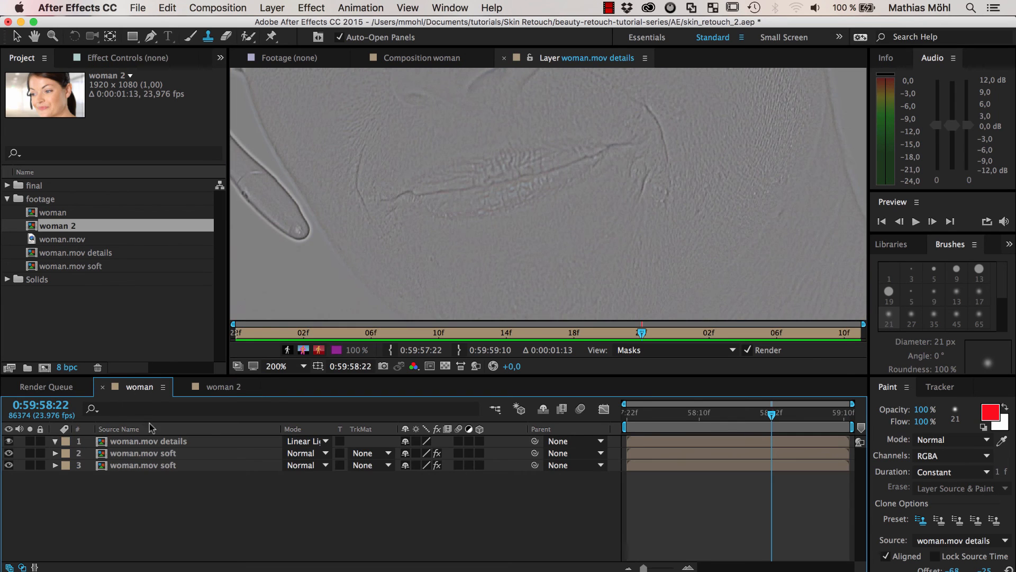
pyautogui.click(150, 441)
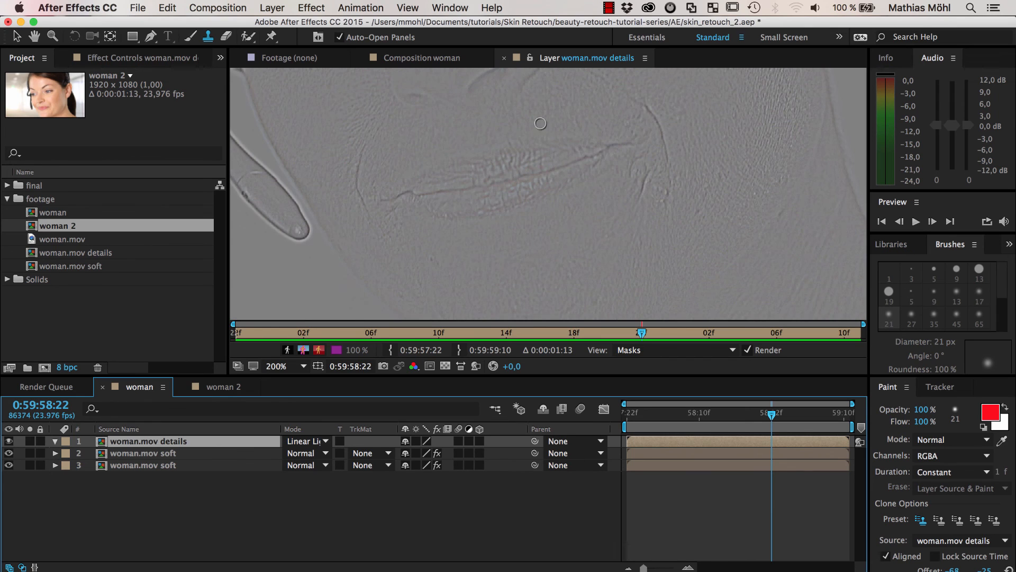
pyautogui.click(418, 59)
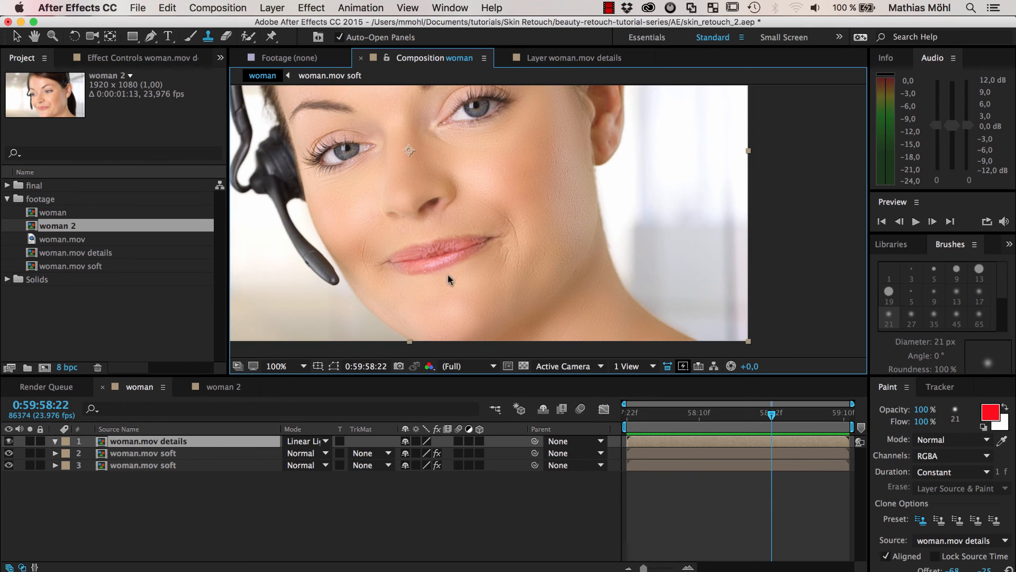
pyautogui.rightClick(167, 447)
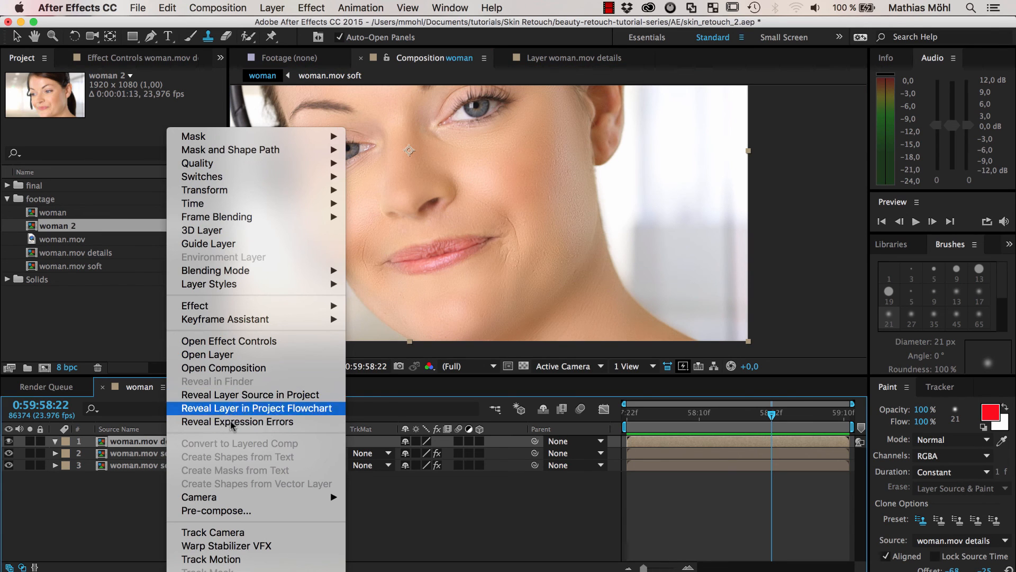
pyautogui.click(227, 355)
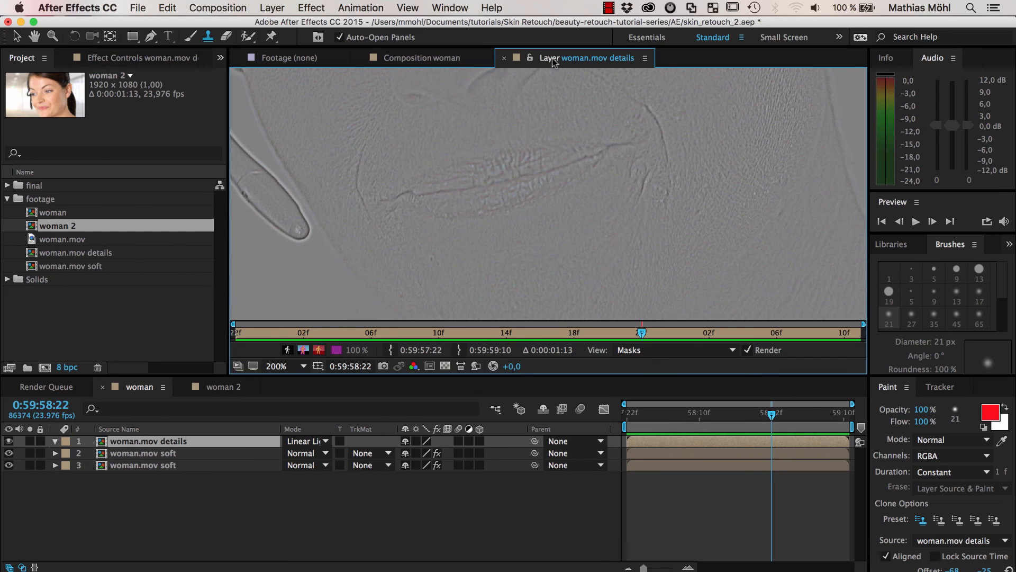
pyautogui.moveTo(552, 62); pyautogui.dragTo(849, 151)
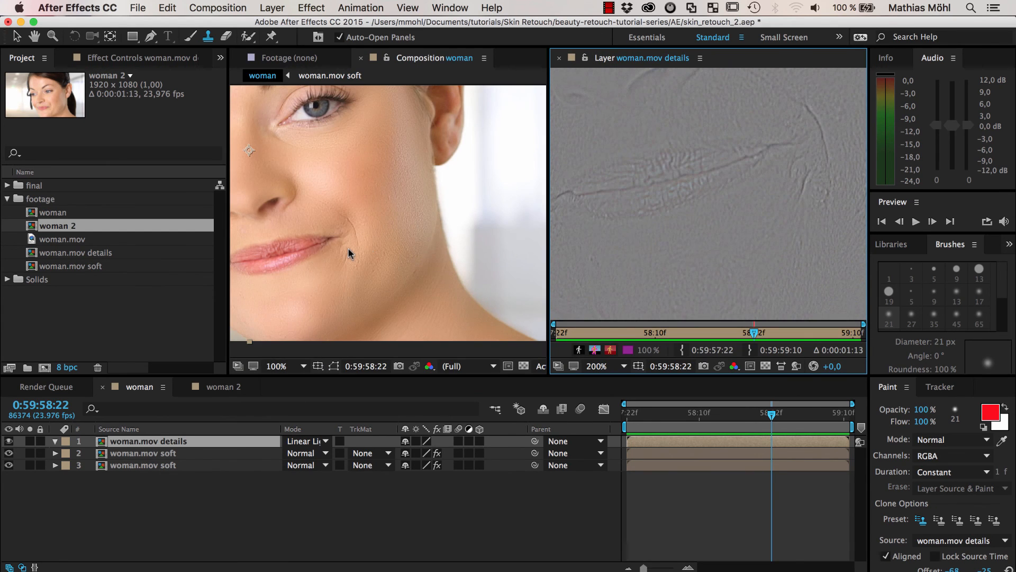
# Step: Sample clean texture on the woman.mov details layer and clone it over the short wrinkle beside the mouth corner
pyautogui.scroll(1, 349, 249)
pyautogui.moveTo(355, 274); pyautogui.dragTo(413, 191)
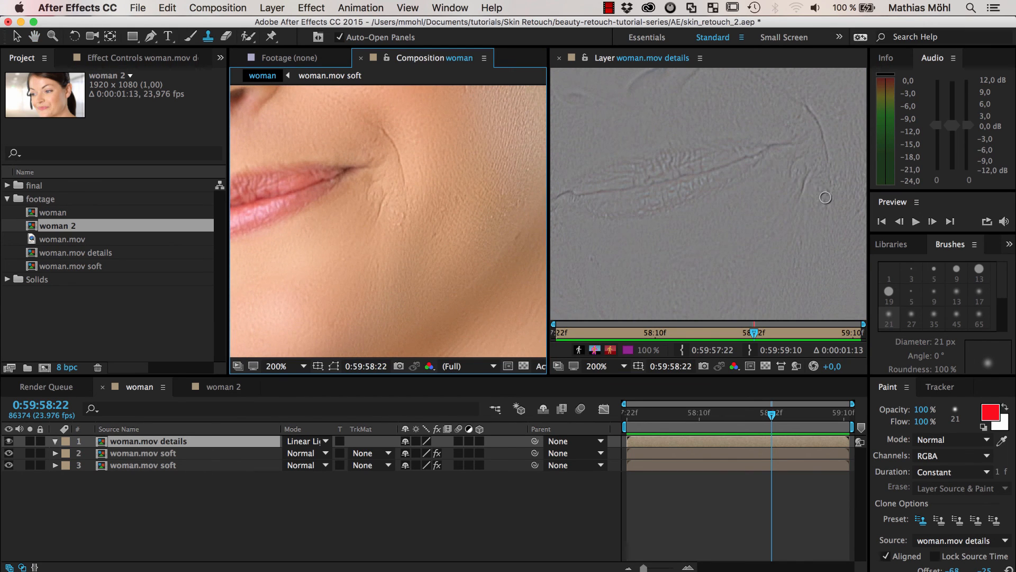
pyautogui.press('h')
pyautogui.moveTo(821, 198); pyautogui.dragTo(764, 198)
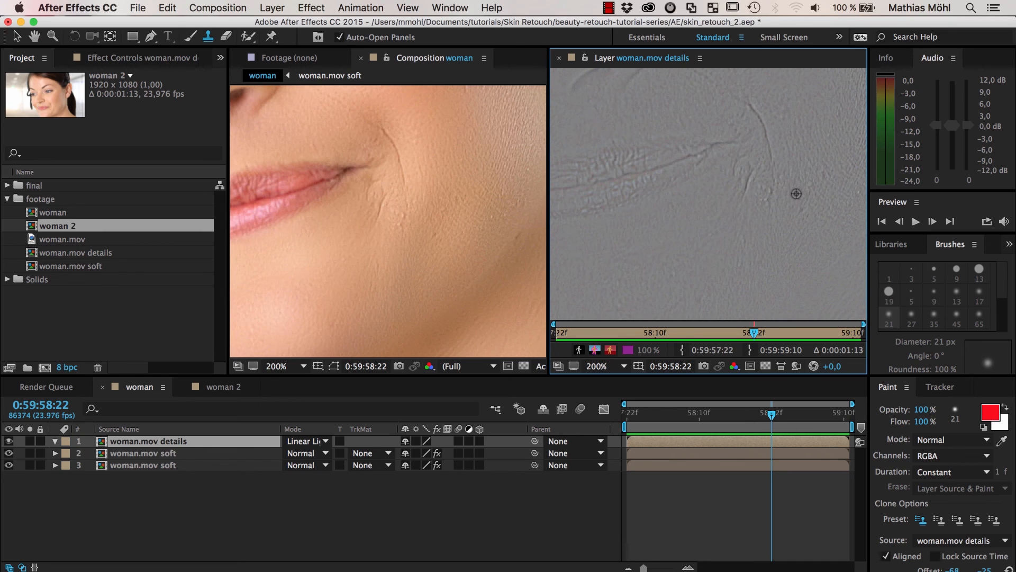
pyautogui.keyDown('alt'); pyautogui.click(797, 193); pyautogui.keyUp('alt')
pyautogui.moveTo(758, 165)
pyautogui.mouseDown()
pyautogui.moveTo(741, 198)
pyautogui.moveTo(756, 170)
pyautogui.mouseUp()
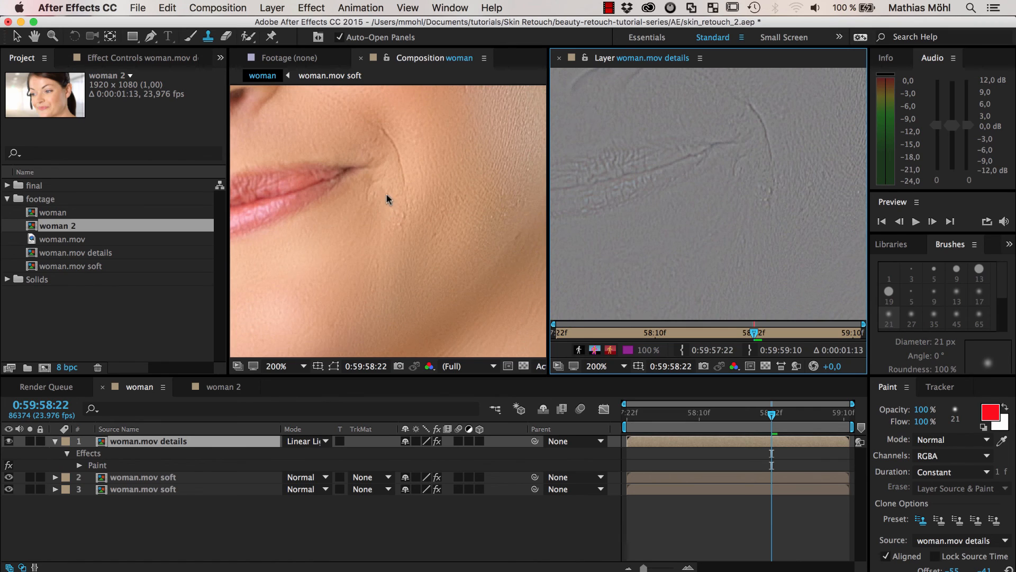
# Step: Paint two more clone strokes over the wrinkle below the mouth corner, and switch the Paint effect off and on to compare
pyautogui.moveTo(748, 157); pyautogui.dragTo(733, 175)
pyautogui.moveTo(768, 192)
pyautogui.mouseDown()
pyautogui.moveTo(764, 201)
pyautogui.moveTo(760, 186)
pyautogui.moveTo(767, 190)
pyautogui.mouseUp()
pyautogui.click(8, 466)
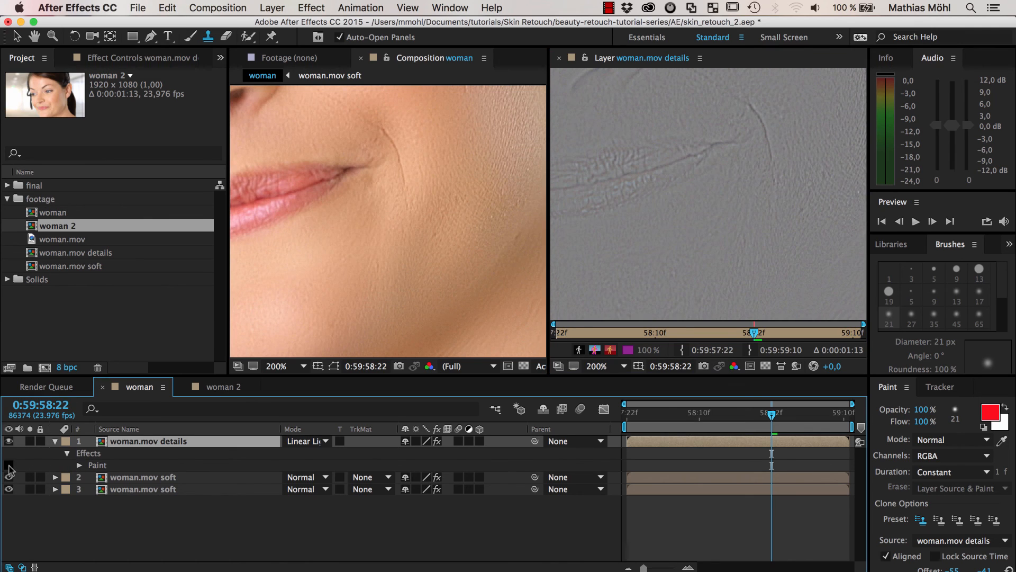
pyautogui.click(8, 465)
pyautogui.click(8, 466)
pyautogui.click(8, 466)
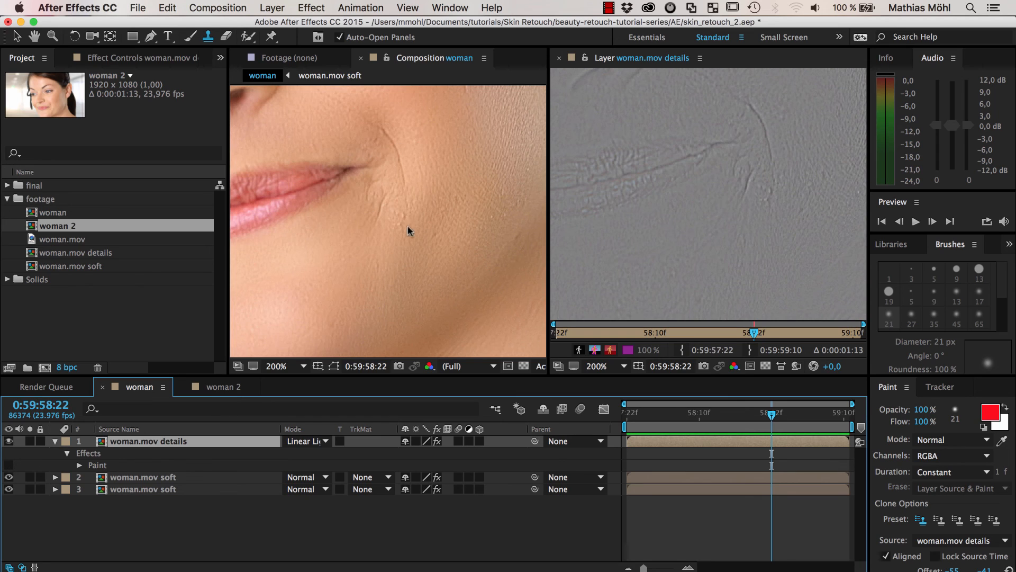
pyautogui.click(9, 466)
pyautogui.click(8, 465)
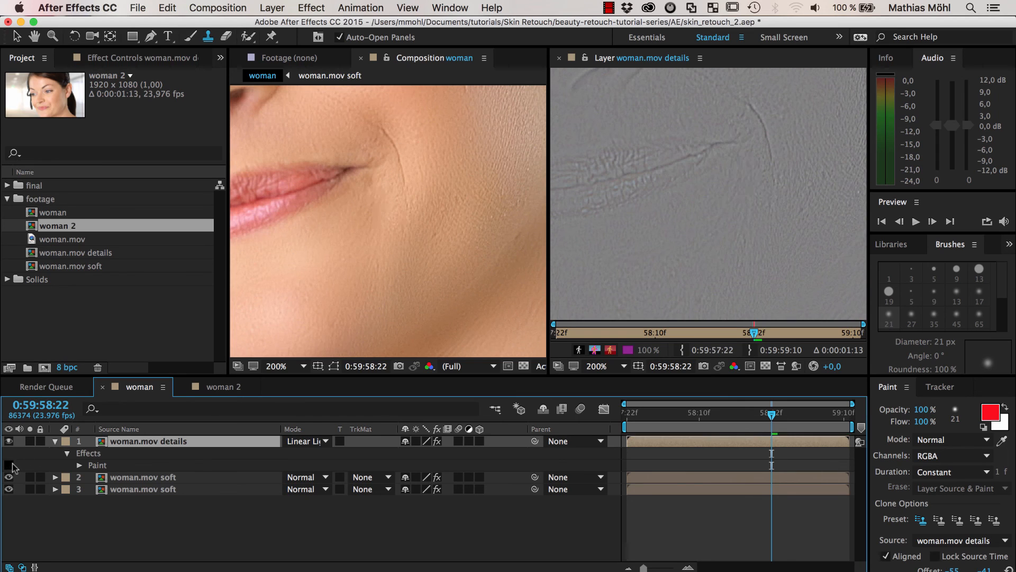
pyautogui.click(8, 465)
pyautogui.click(14, 464)
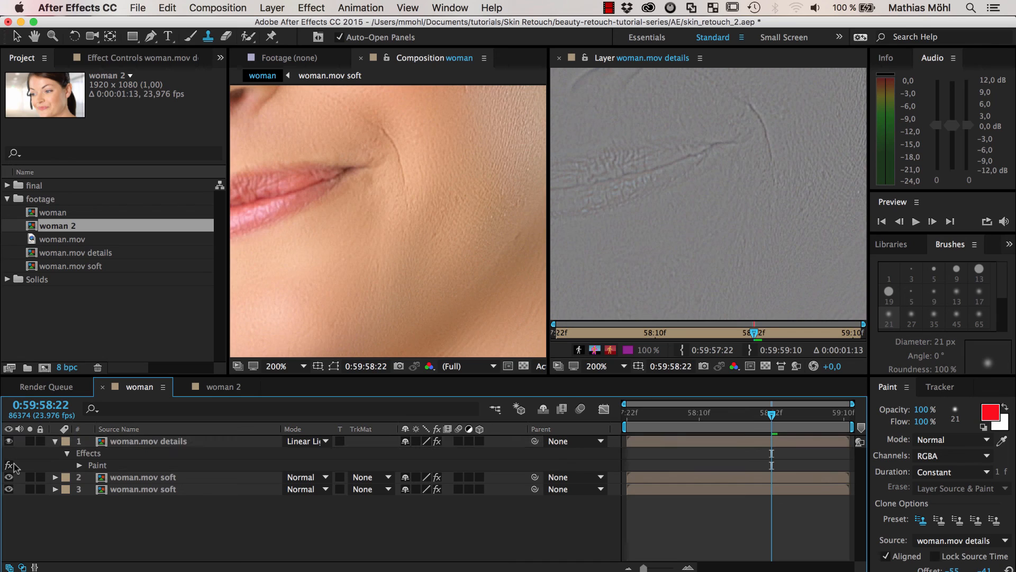
pyautogui.click(10, 465)
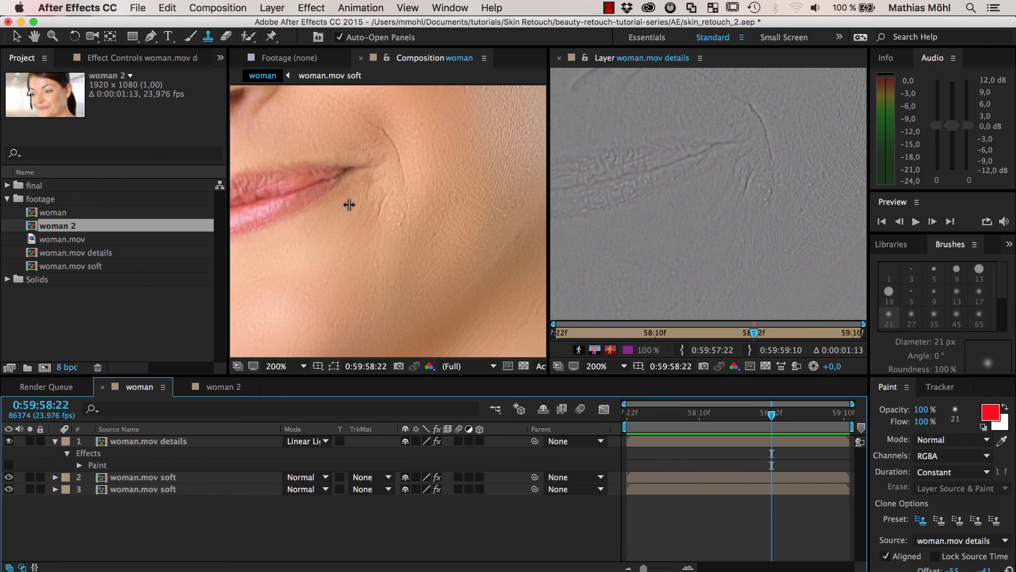
# Step: Solo the upper woman.mov soft layer briefly to inspect it without the details layer
pyautogui.click(161, 441)
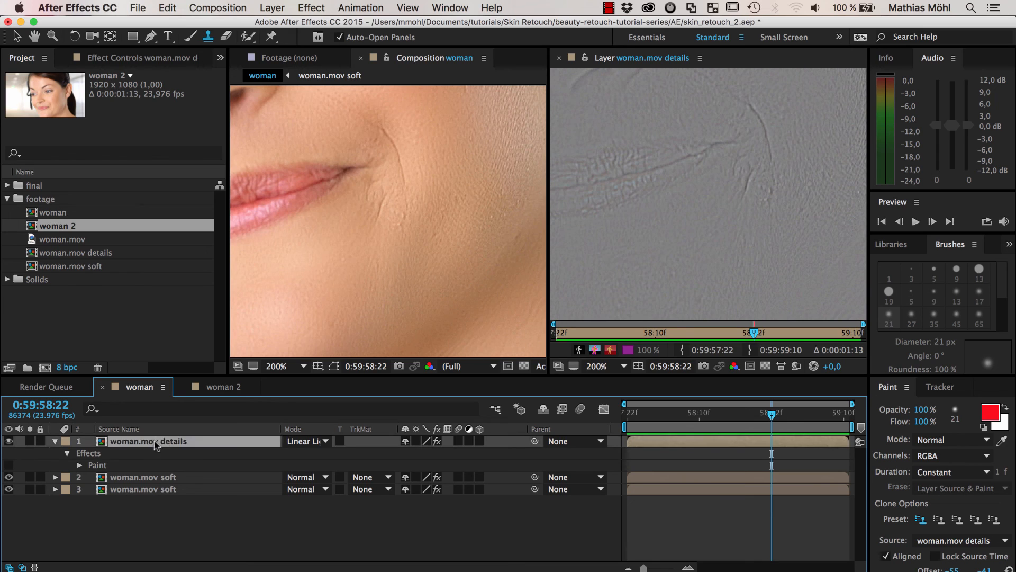
pyautogui.click(30, 477)
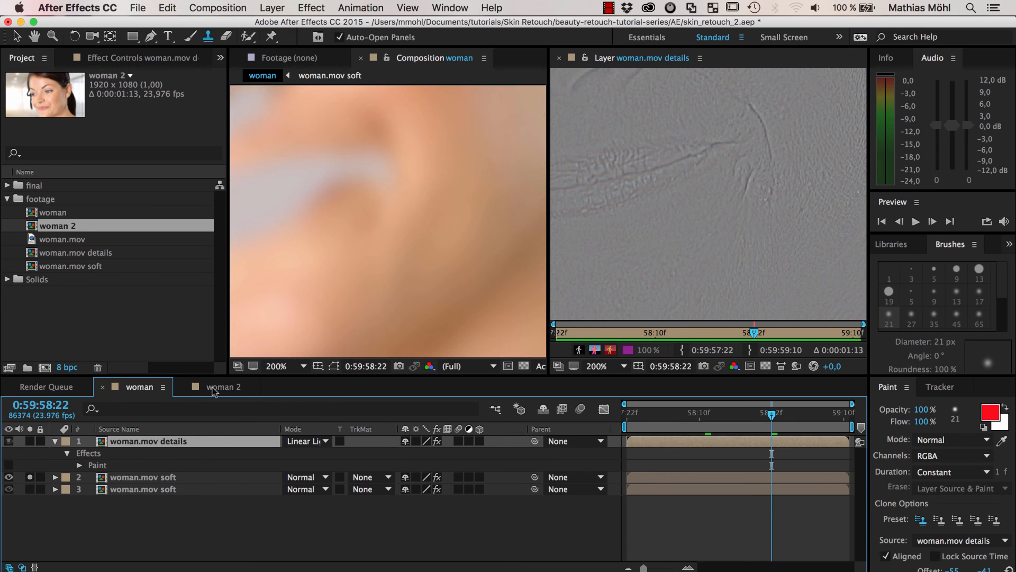
pyautogui.click(29, 477)
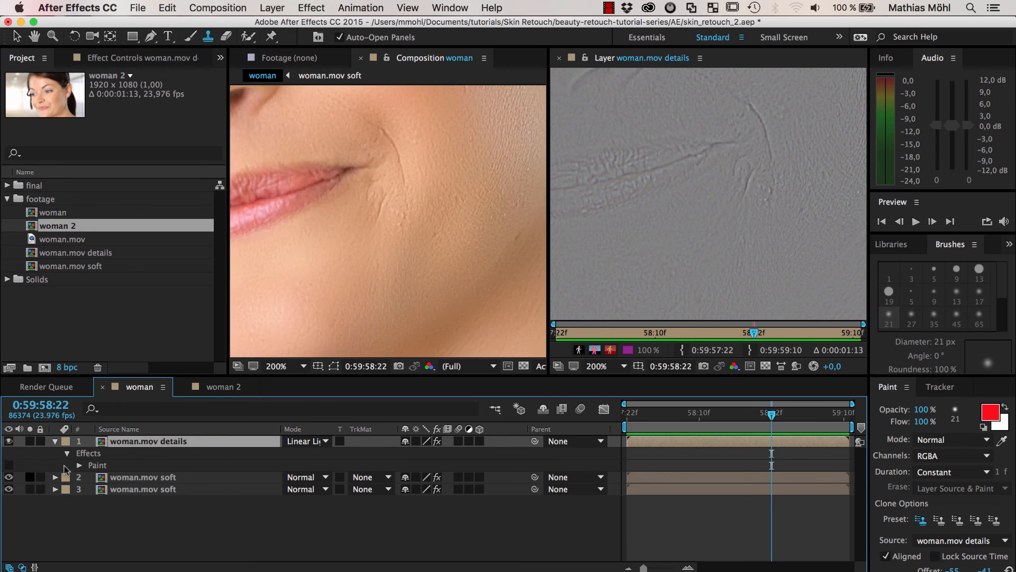
# Step: Expand the Paint effect on woman.mov details and extend Clone 1 through Clone 4 to span the whole layer duration
pyautogui.click(101, 465)
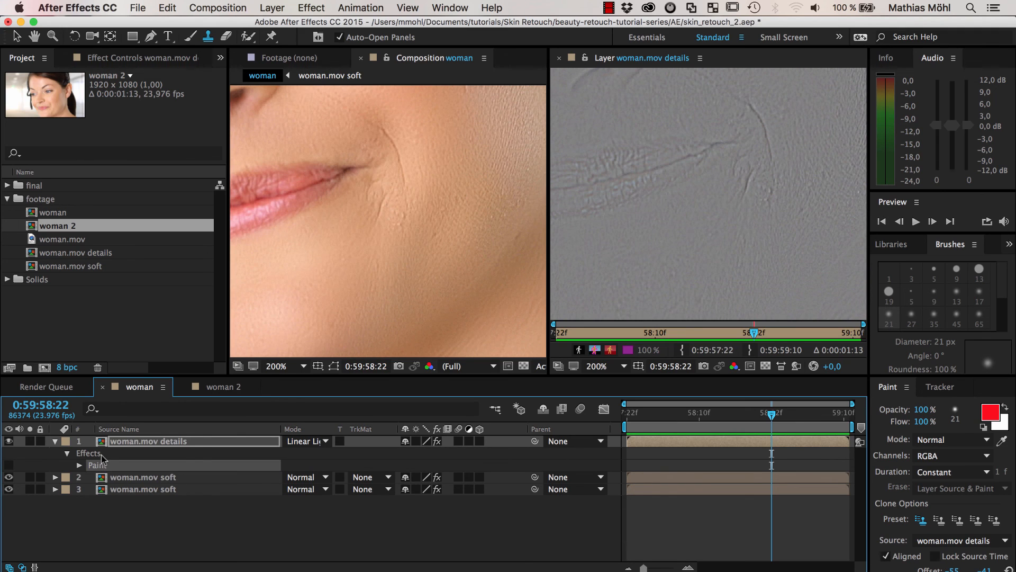
pyautogui.press('e')
pyautogui.press('e')
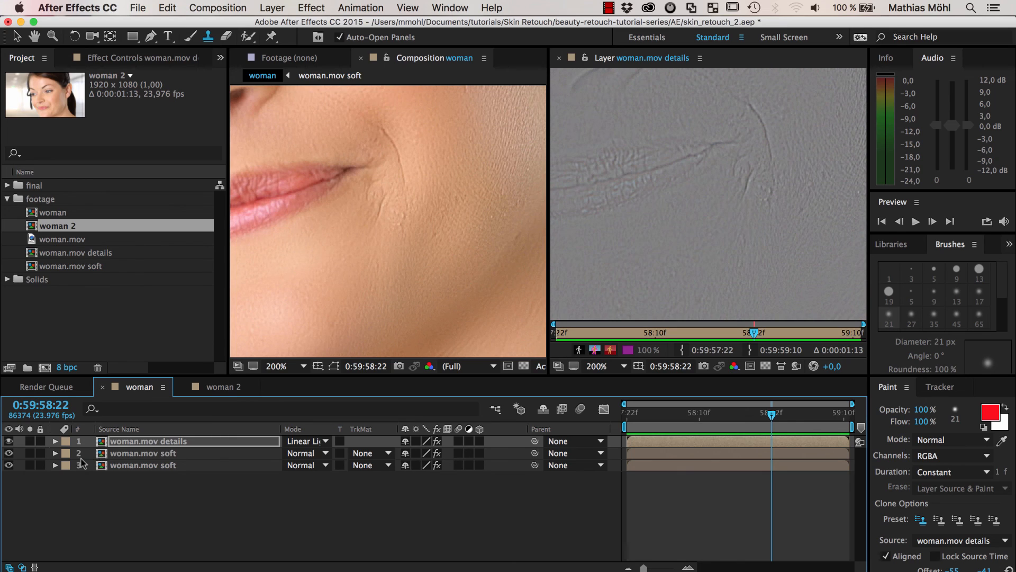
pyautogui.press('e')
pyautogui.click(79, 454)
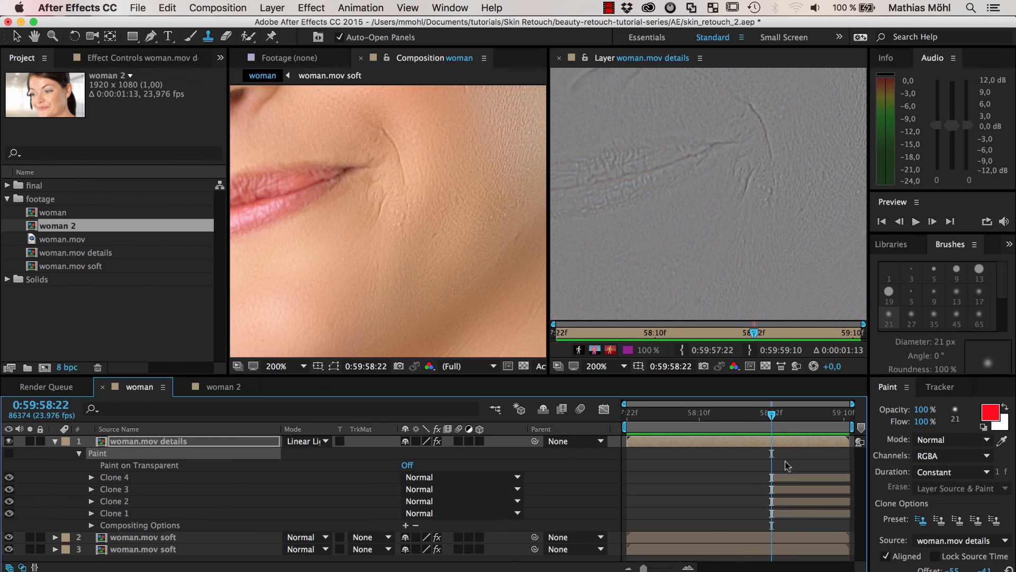
pyautogui.click(799, 478)
pyautogui.keyDown('shift'); pyautogui.click(792, 514); pyautogui.keyUp('shift')
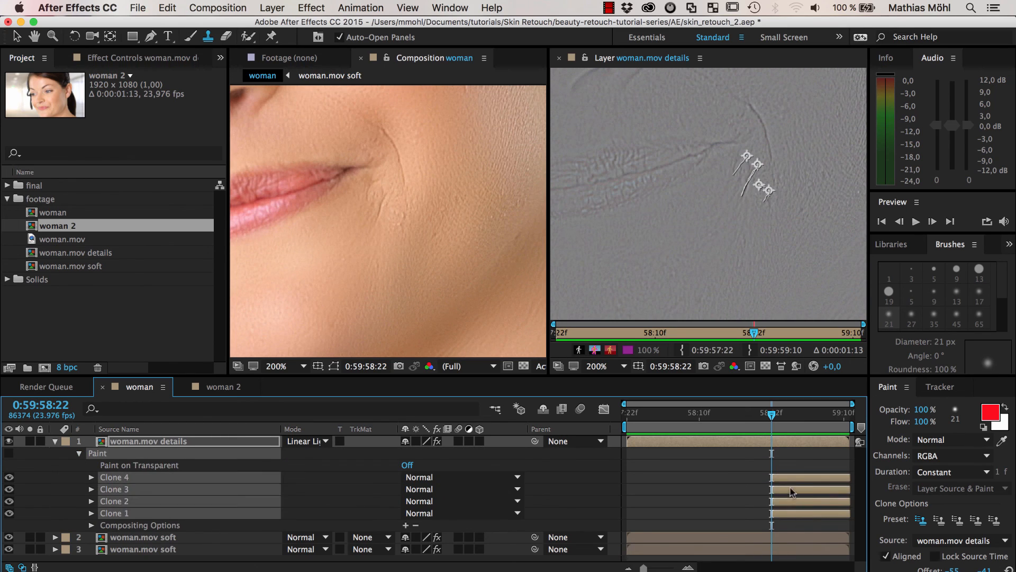
pyautogui.moveTo(793, 480)
pyautogui.mouseDown()
pyautogui.moveTo(648, 479)
pyautogui.moveTo(848, 484)
pyautogui.mouseUp()
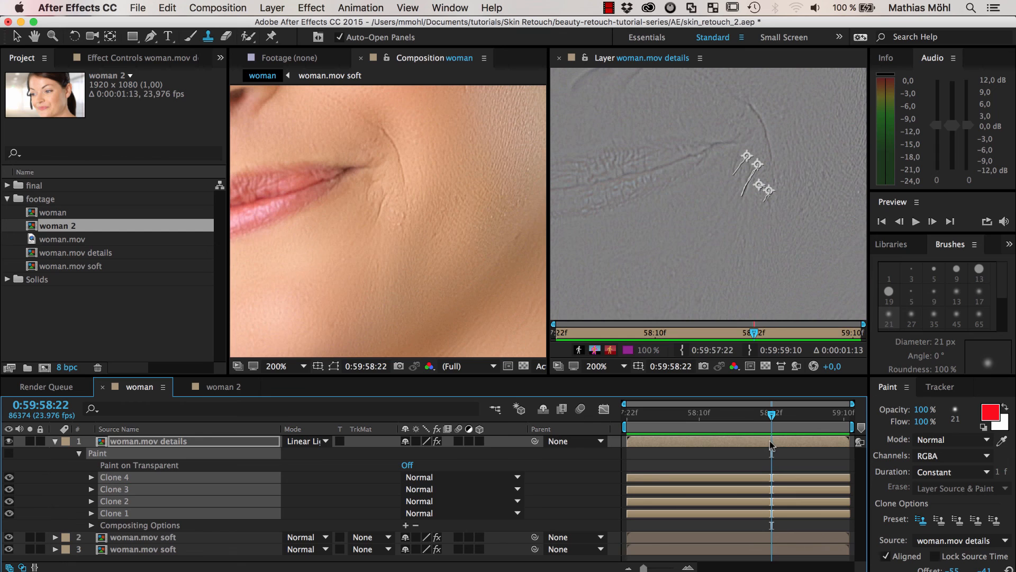
# Step: Add a marker to the woman.mov details layer at the current frame, 0:59:58:22
pyautogui.click(204, 444)
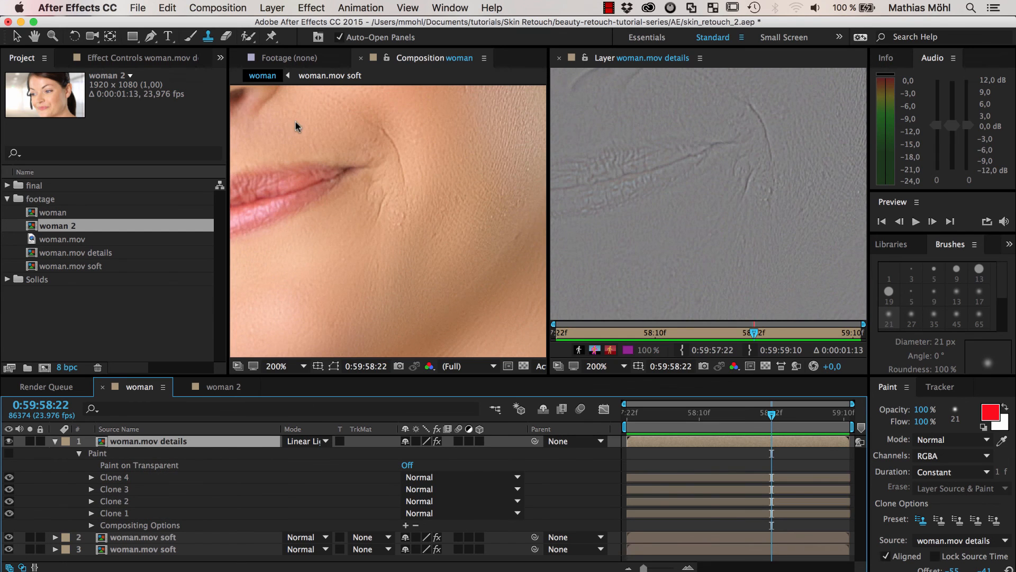
pyautogui.click(317, 9)
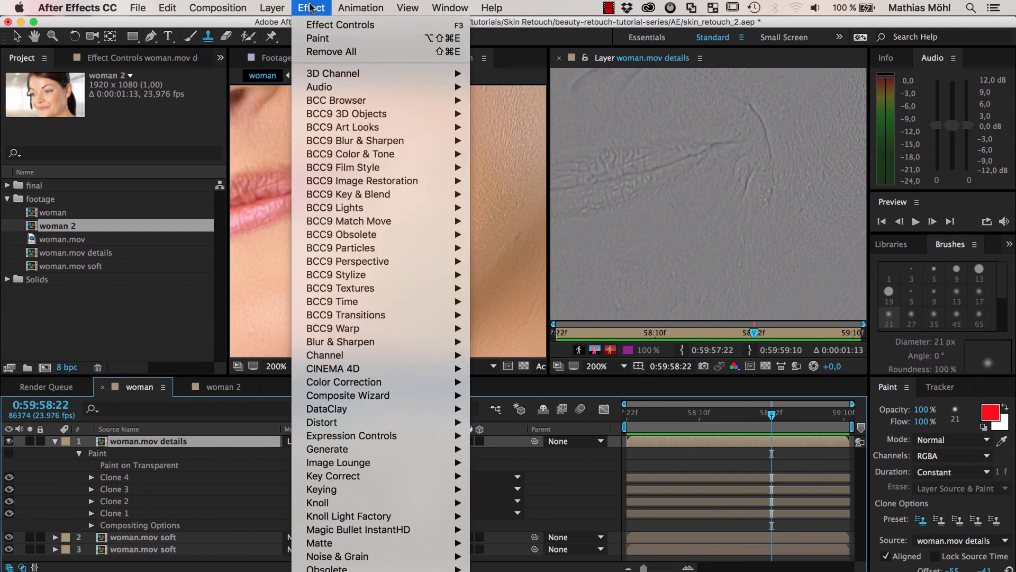
pyautogui.moveTo(285, 9)
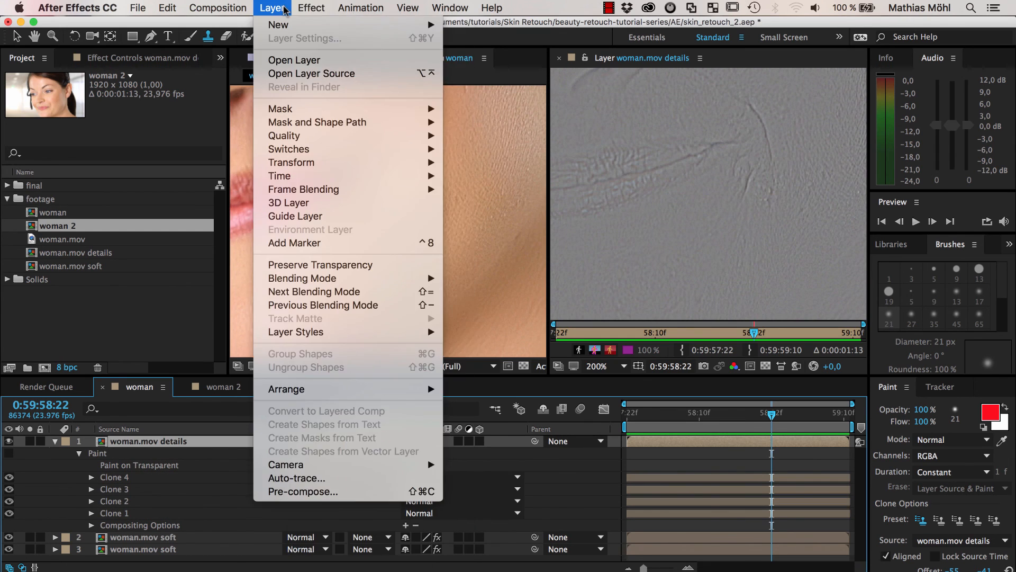
pyautogui.click(305, 244)
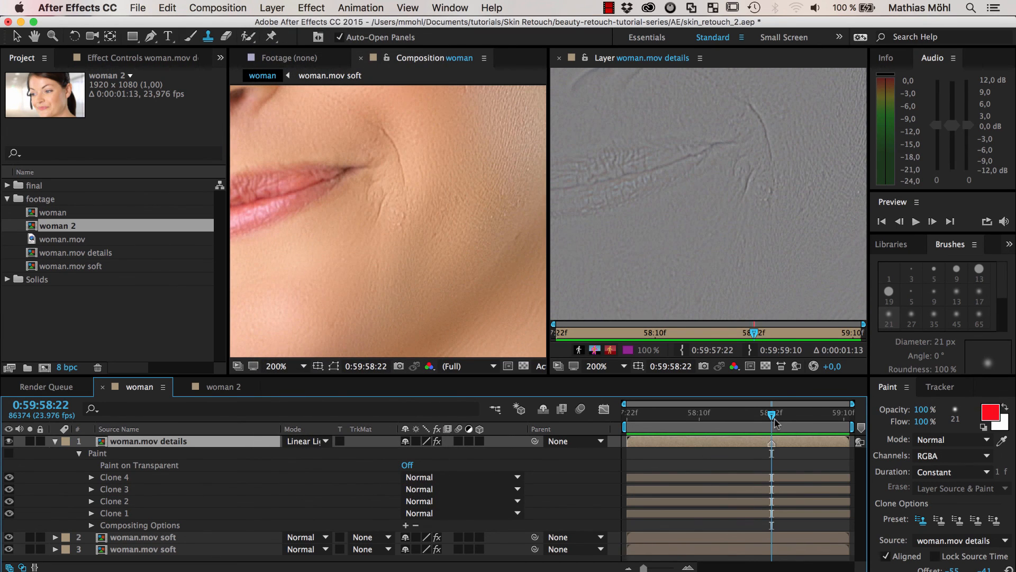
# Step: Go to 0:59:58:15, select Clone 4 and toggle the Paint effect repeatedly to check where the clone strokes sit
pyautogui.moveTo(772, 416); pyautogui.dragTo(731, 416)
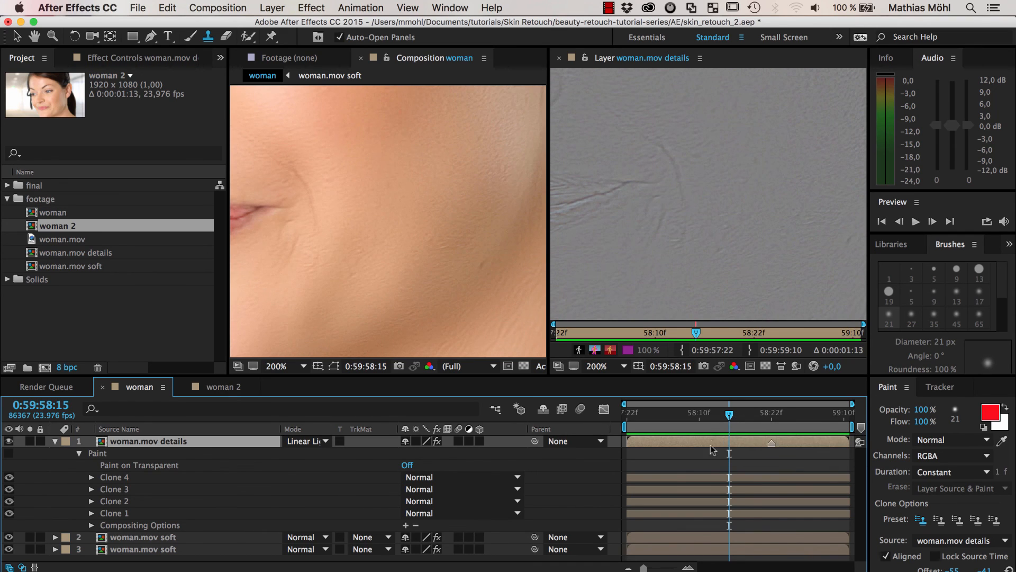
pyautogui.click(122, 477)
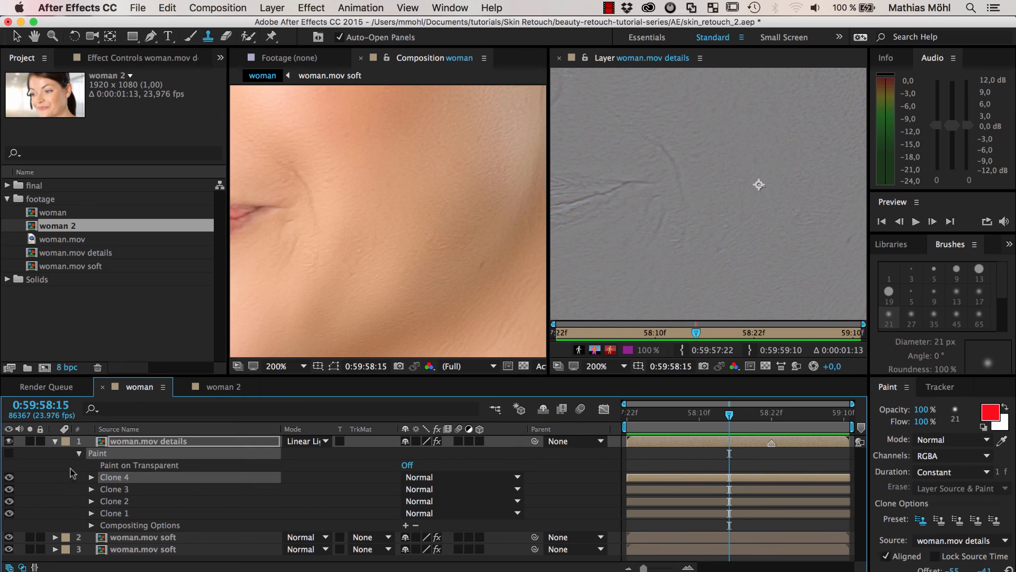
pyautogui.click(9, 455)
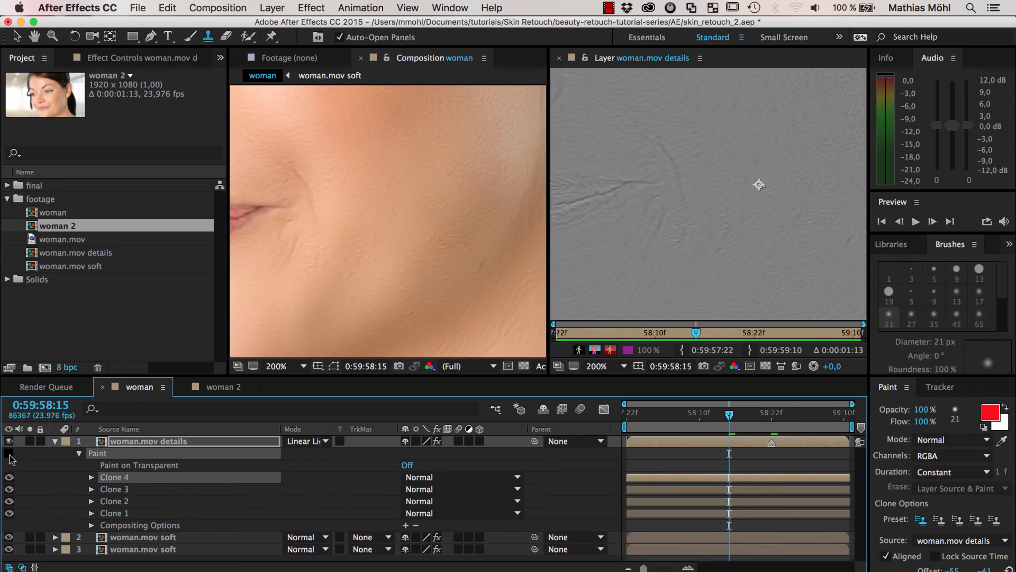
pyautogui.click(9, 455)
pyautogui.click(8, 454)
pyautogui.click(9, 454)
pyautogui.click(8, 454)
pyautogui.click(9, 454)
pyautogui.click(8, 454)
pyautogui.click(8, 454)
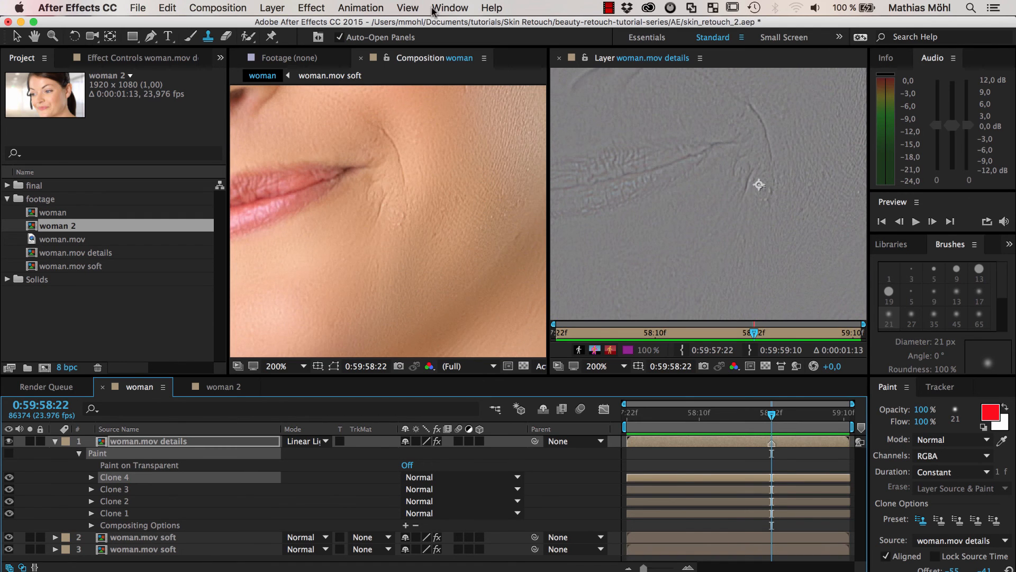
# Step: Open the MochaImportPlus script window
pyautogui.click(434, 7)
pyautogui.scroll(-10, 555, 317)
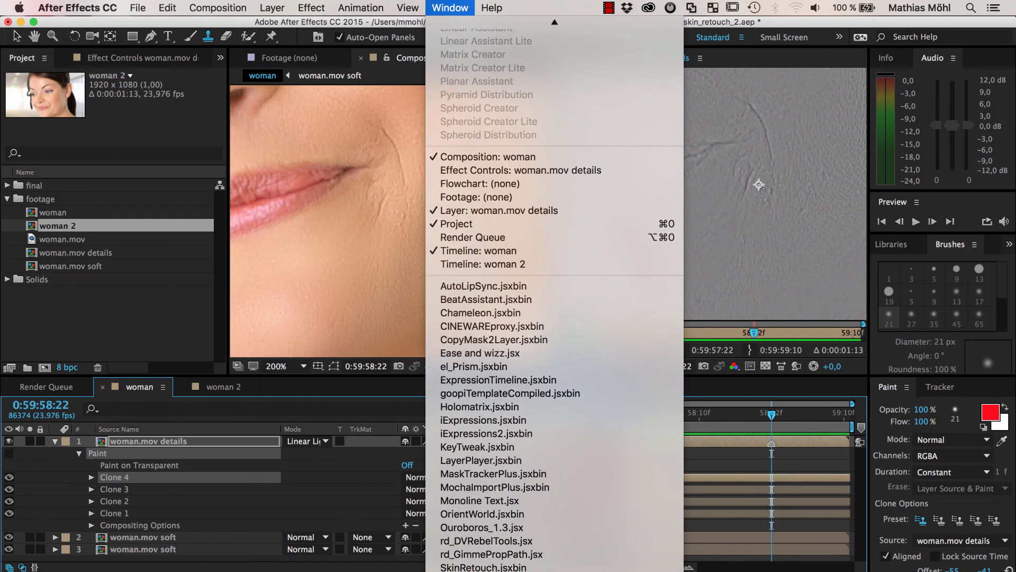
pyautogui.click(495, 487)
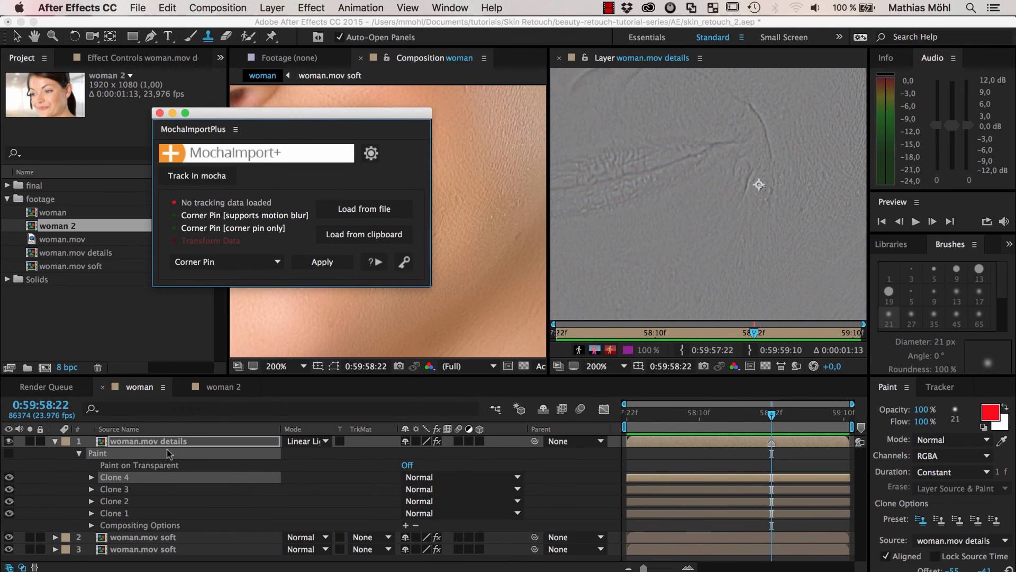
# Step: Add woman.mov as the lowest layer of the composition and open its existing mocha project for frames 0 to 36, enlarging the mocha window
pyautogui.click(55, 441)
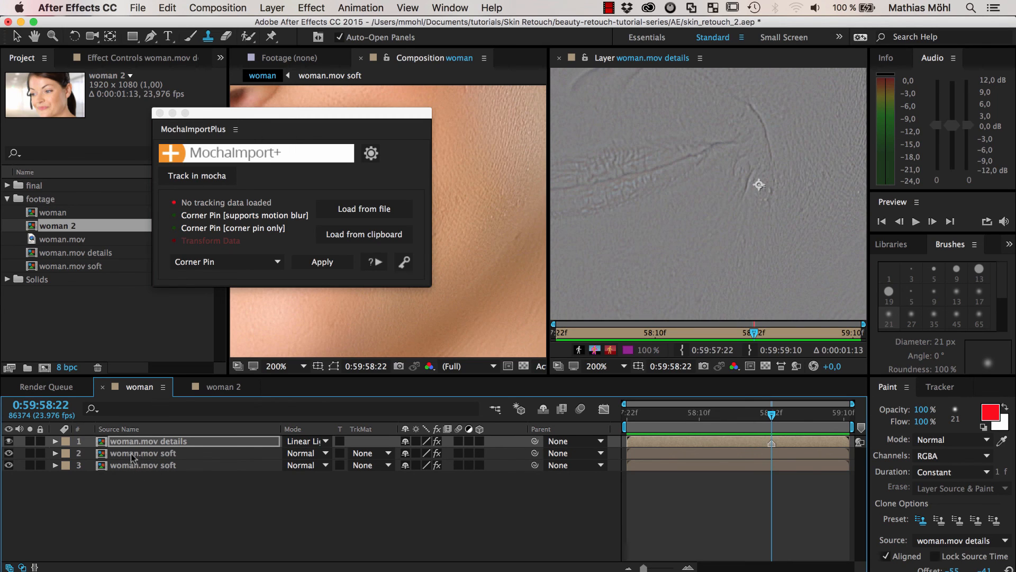
pyautogui.moveTo(64, 240); pyautogui.dragTo(103, 526)
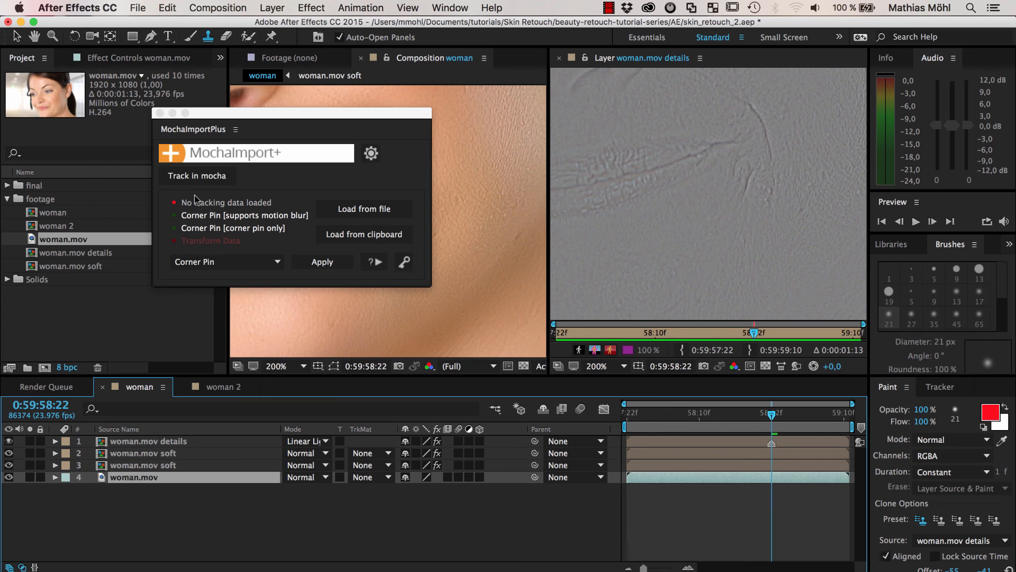
pyautogui.click(197, 175)
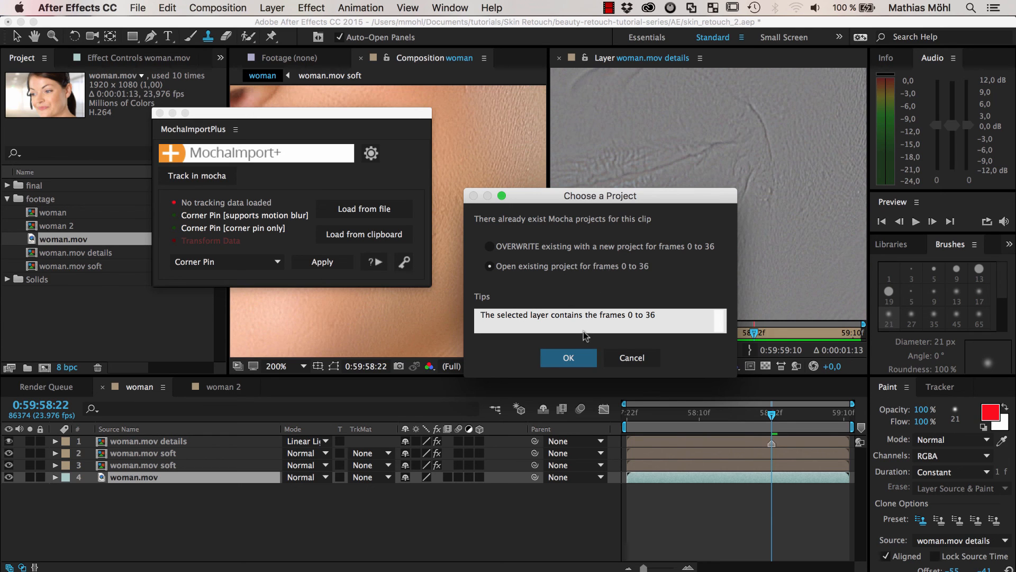
pyautogui.click(575, 361)
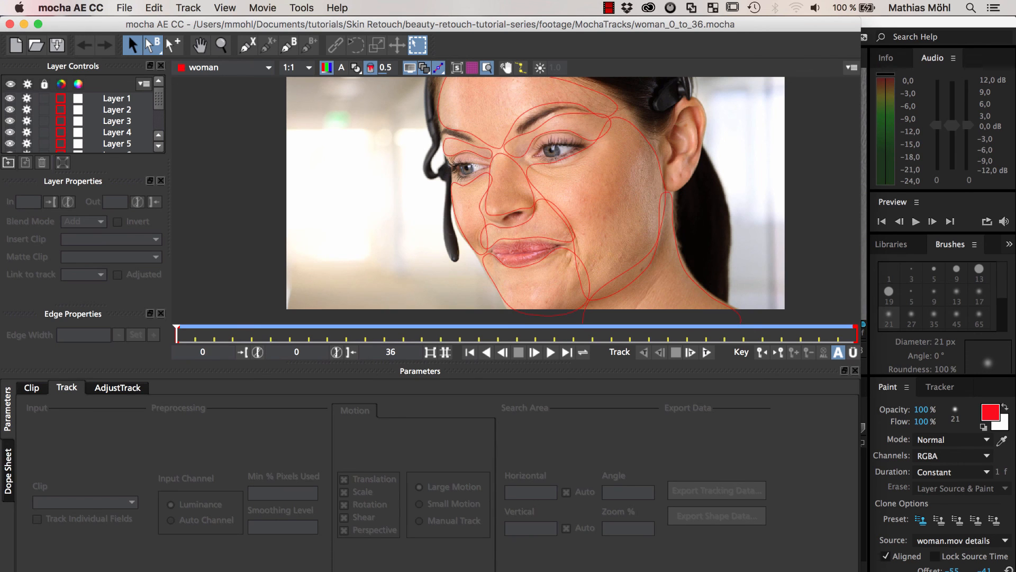
pyautogui.moveTo(861, 571); pyautogui.dragTo(1014, 571)
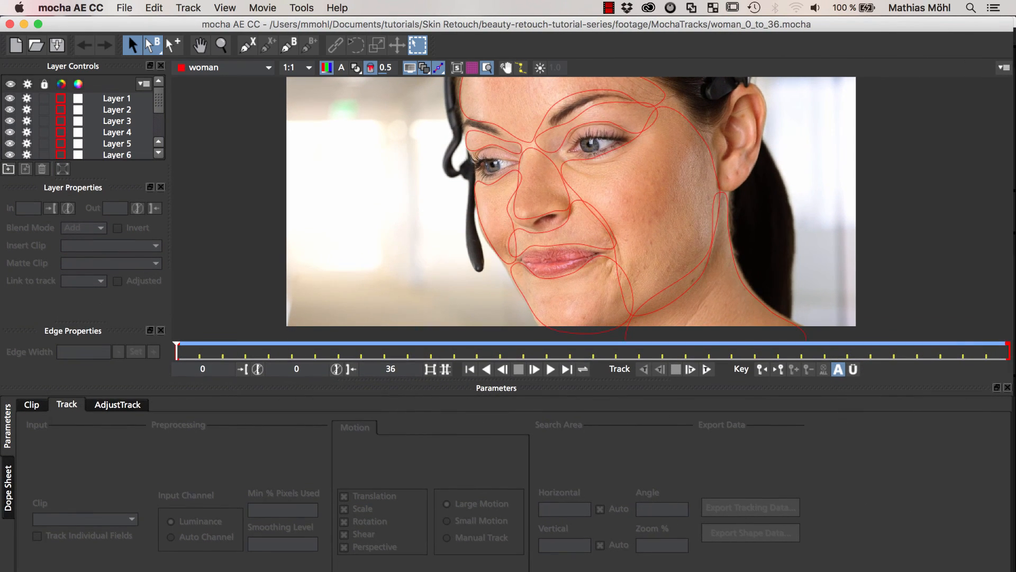
# Step: Scrub through the clip to review the existing tracked shapes, select the chin shape and go to the last frame, 36
pyautogui.moveTo(220, 356); pyautogui.dragTo(894, 374)
pyautogui.click(635, 253)
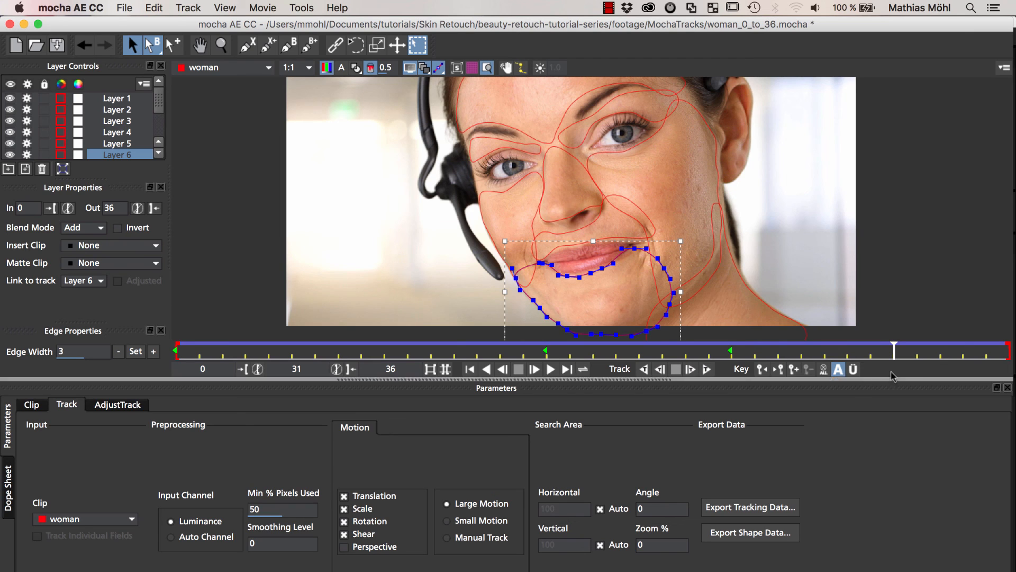
pyautogui.moveTo(892, 352); pyautogui.dragTo(1009, 350)
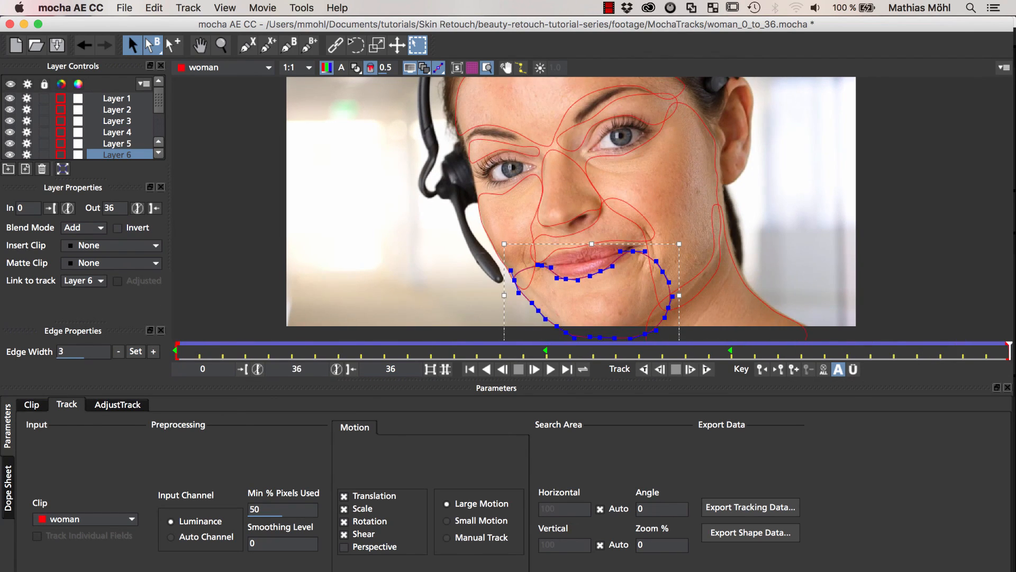
# Step: Draw a closed five-point X-spline around the wrinkles beside the mouth corner
pyautogui.click(247, 46)
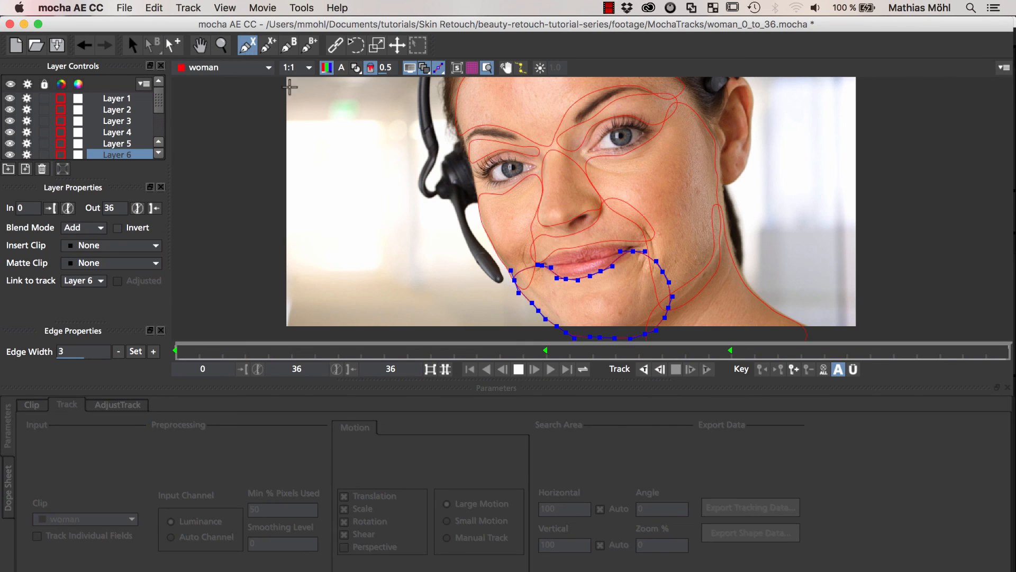
pyautogui.click(657, 253)
pyautogui.click(641, 251)
pyautogui.click(628, 269)
pyautogui.click(651, 283)
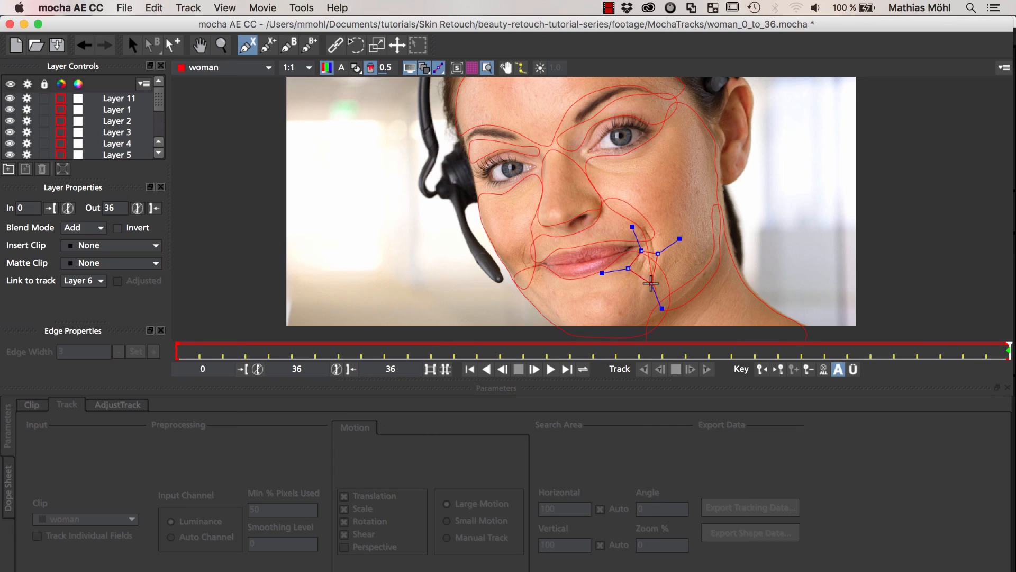
pyautogui.click(666, 269)
pyautogui.rightClick(664, 271)
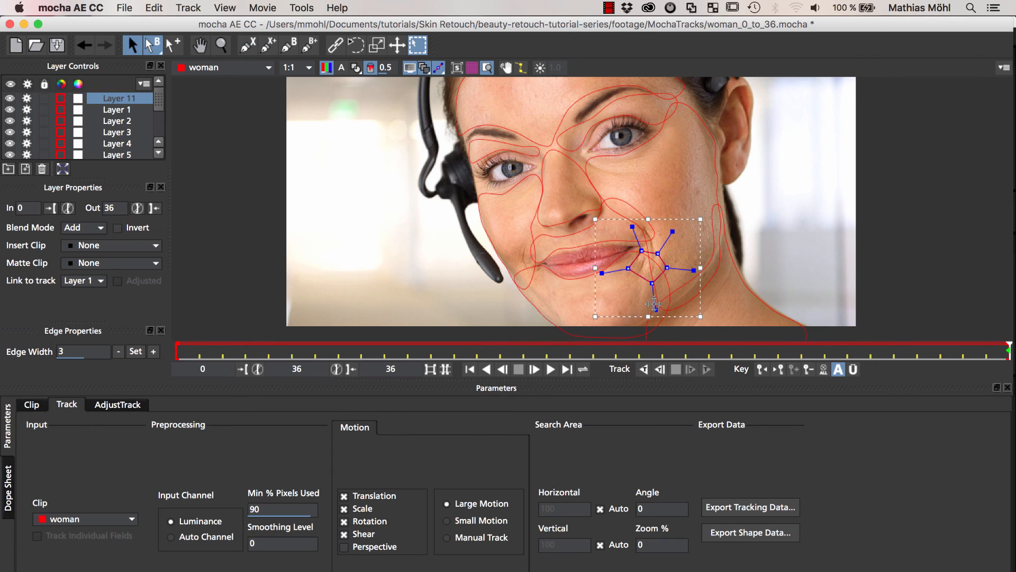
# Step: Rename the new shape layer around the mouth-corner wrinkles as "wrinkles"
pyautogui.doubleClick(116, 98)
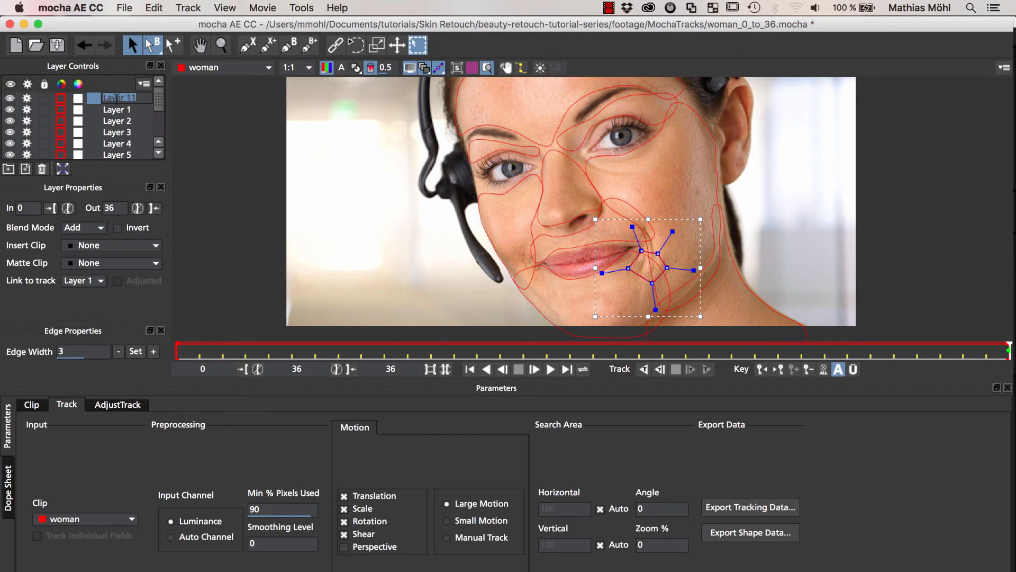
pyautogui.write('wrinkles')
pyautogui.press('Return')
# Step: Turn off tracking for every layer except wrinkles and track the wrinkles shape backwards from frame 36 to frame 0
pyautogui.moveTo(29, 113); pyautogui.dragTo(30, 145)
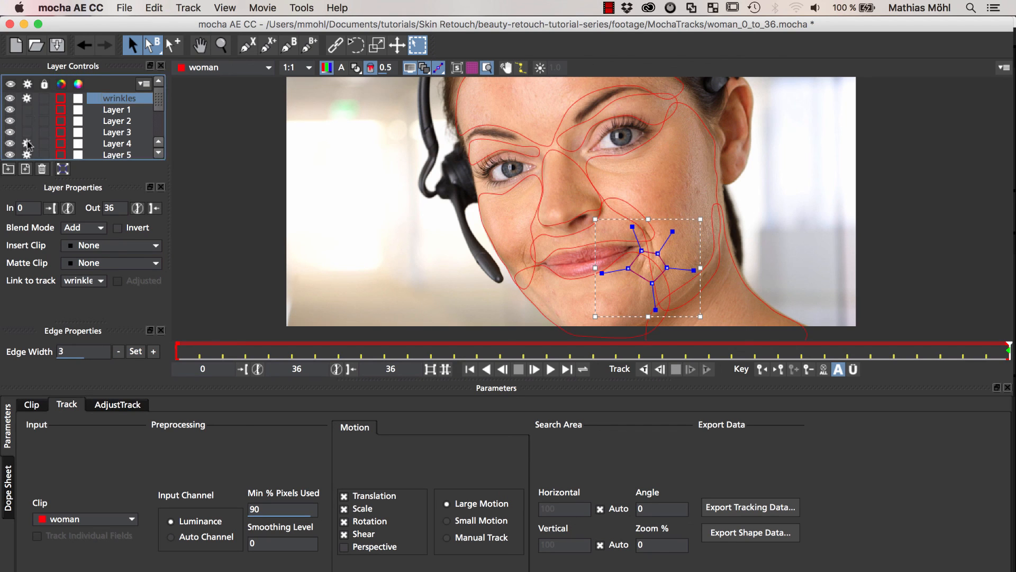
pyautogui.scroll(-5, 28, 147)
pyautogui.click(28, 99)
pyautogui.click(27, 110)
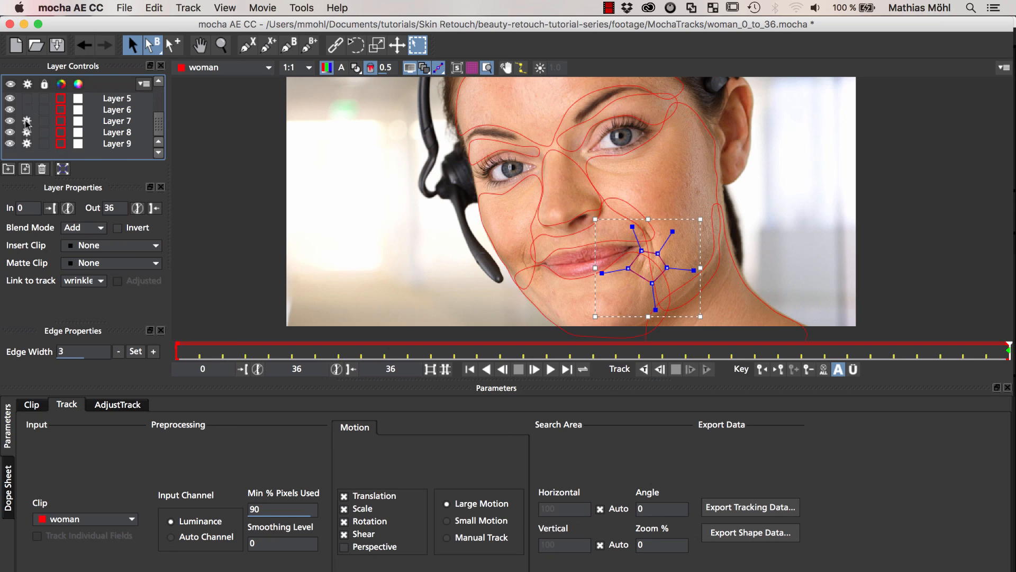
pyautogui.click(27, 122)
pyautogui.click(27, 132)
pyautogui.click(27, 143)
pyautogui.scroll(5, 29, 148)
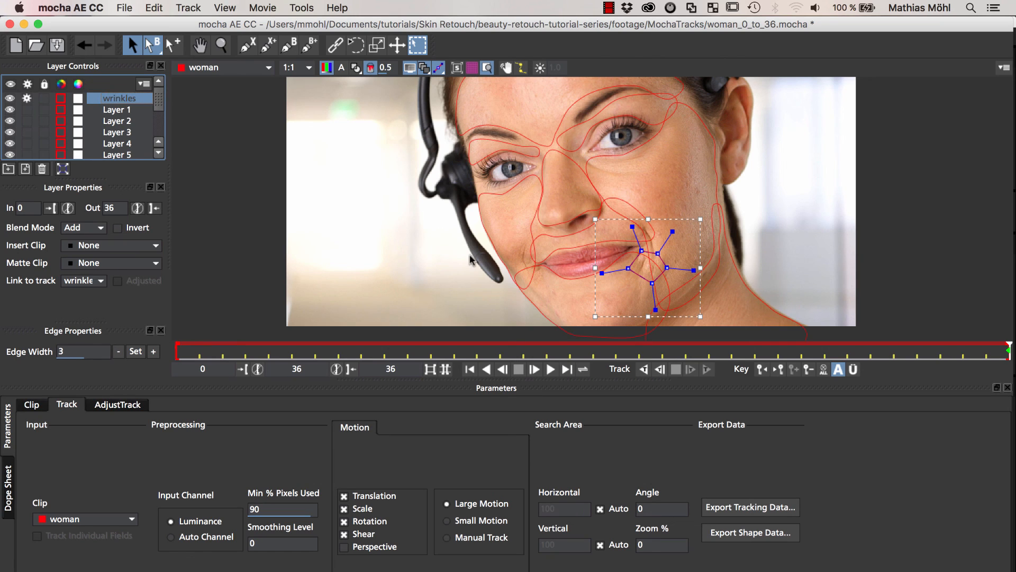
pyautogui.click(646, 370)
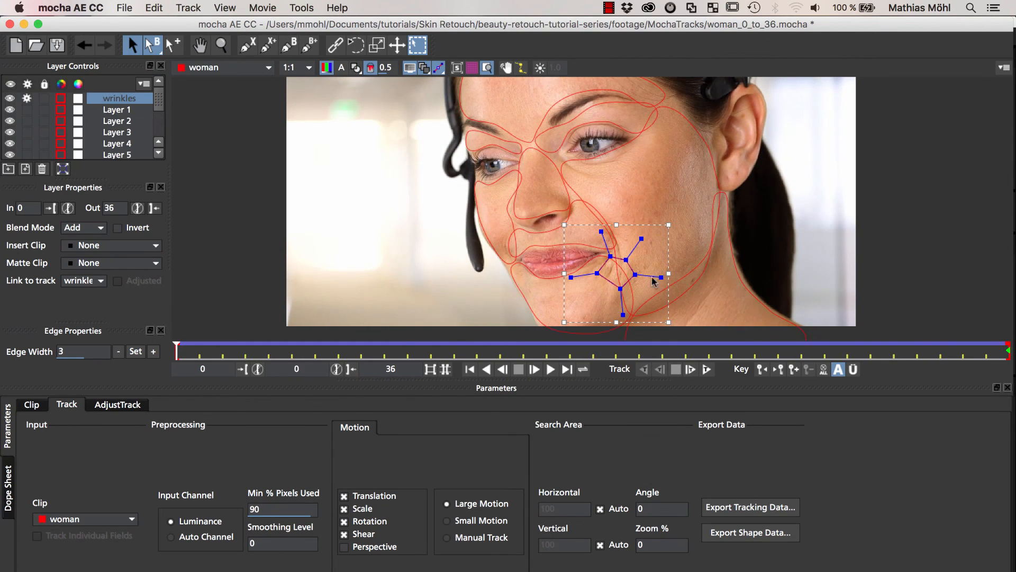
# Step: Copy the wrinkles tracking data to the clipboard as After Effects Corner Pin [corner pin only, supports RG Warp and mochaImport]
pyautogui.click(733, 508)
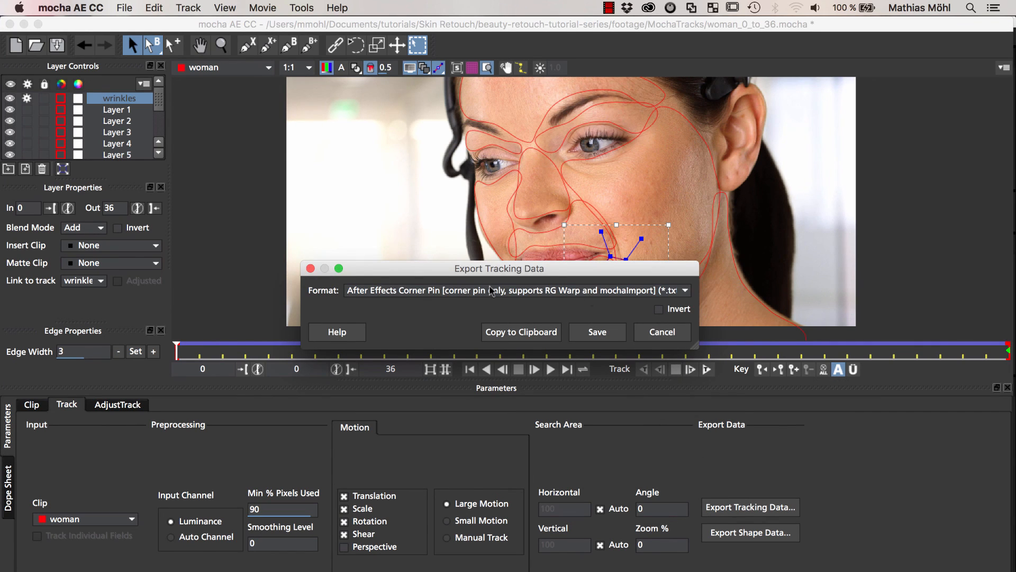
pyautogui.click(418, 290)
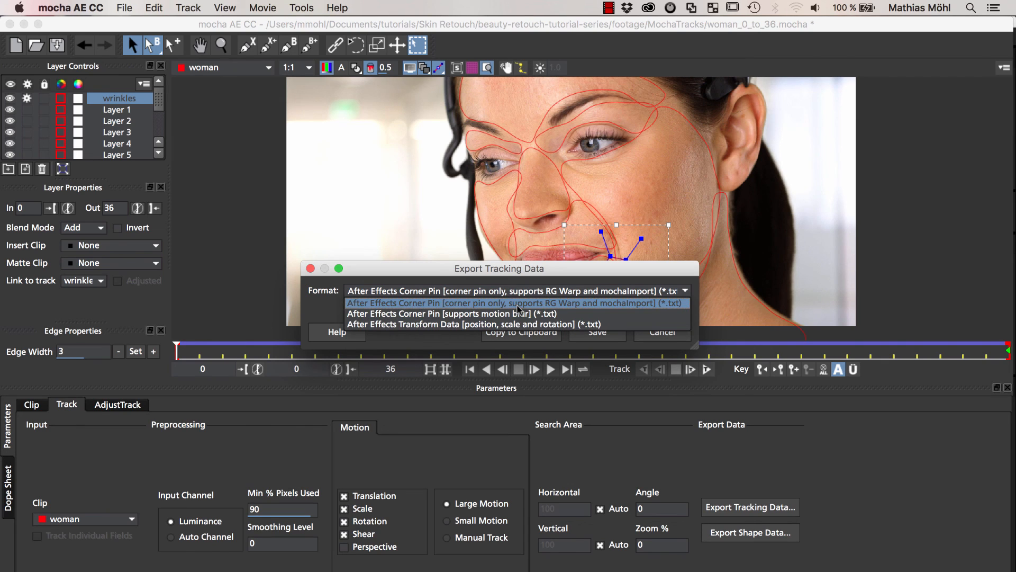
pyautogui.click(469, 304)
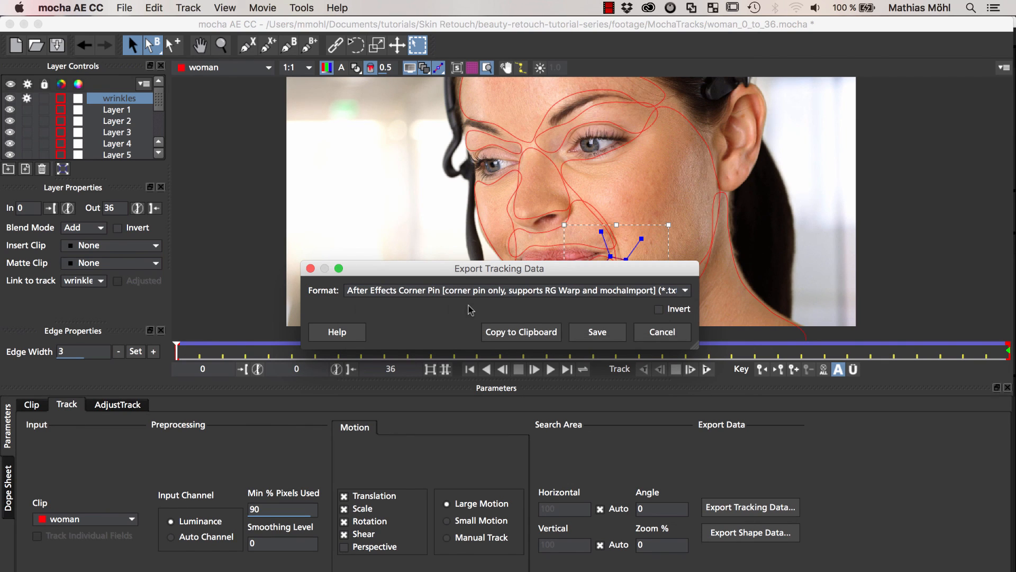
pyautogui.click(514, 333)
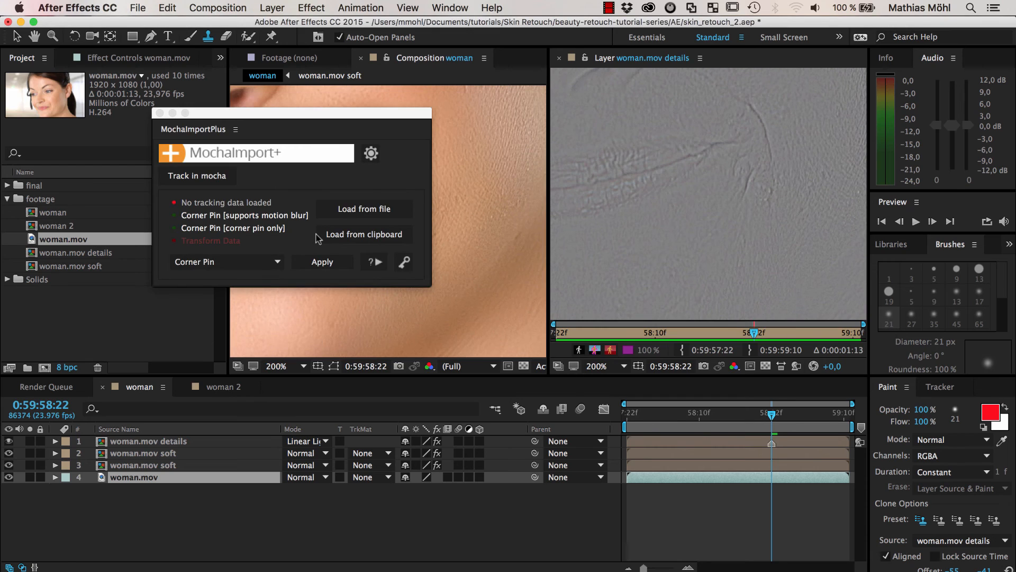
# Step: In After Effects, load the tracking data from the clipboard into MochaImportPlus with woman.mov as the tracked clip
pyautogui.click(237, 103)
pyautogui.moveTo(237, 103); pyautogui.dragTo(212, 93)
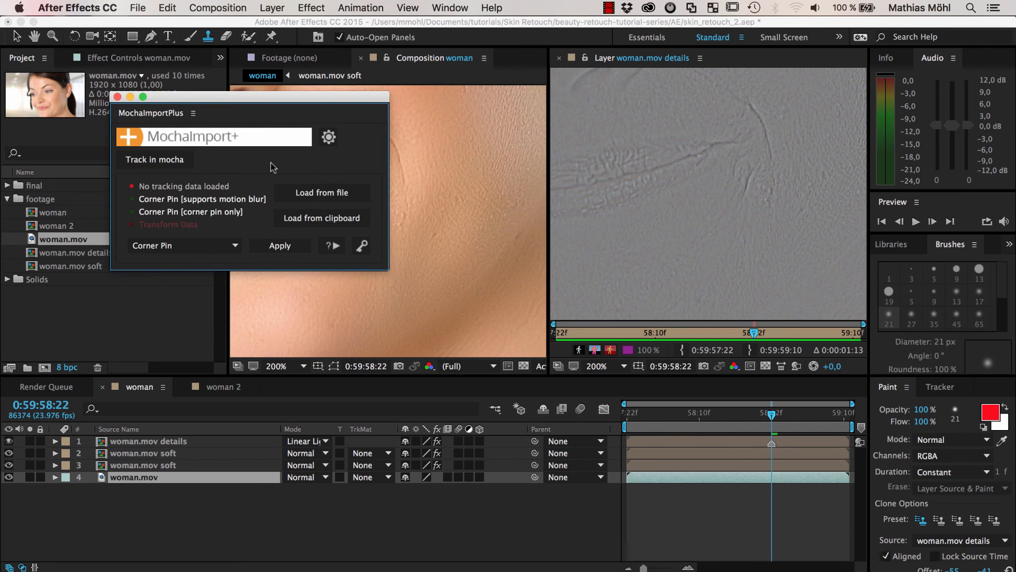
pyautogui.click(312, 221)
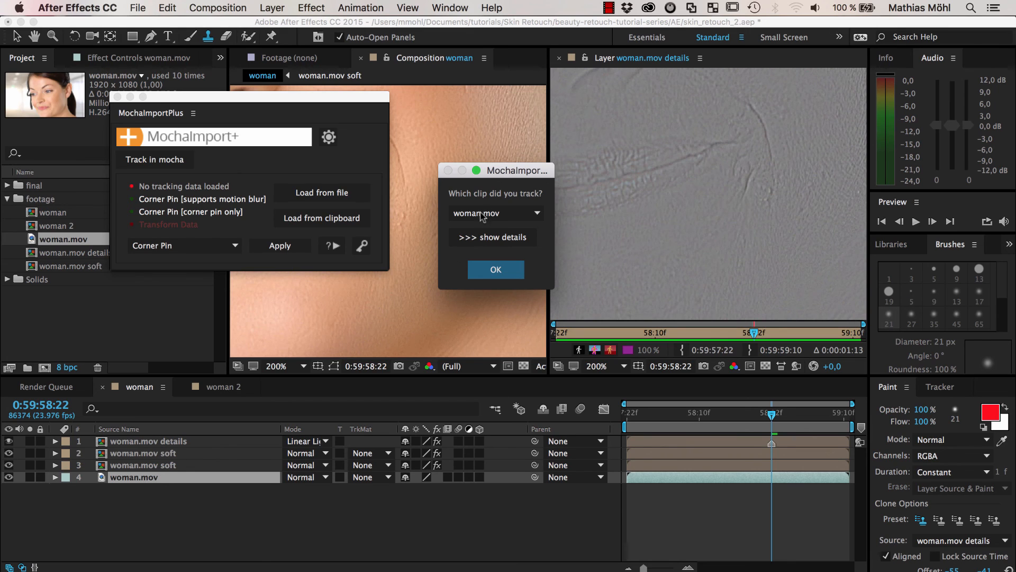
pyautogui.click(503, 270)
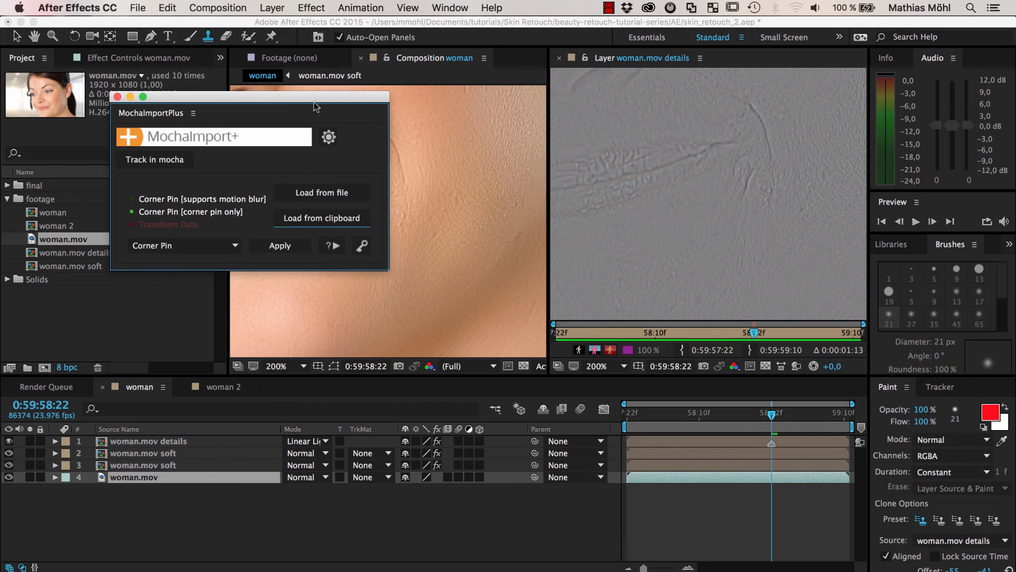
# Step: Select the woman.mov details layer and set MochaImportPlus to Move properties
pyautogui.click(181, 442)
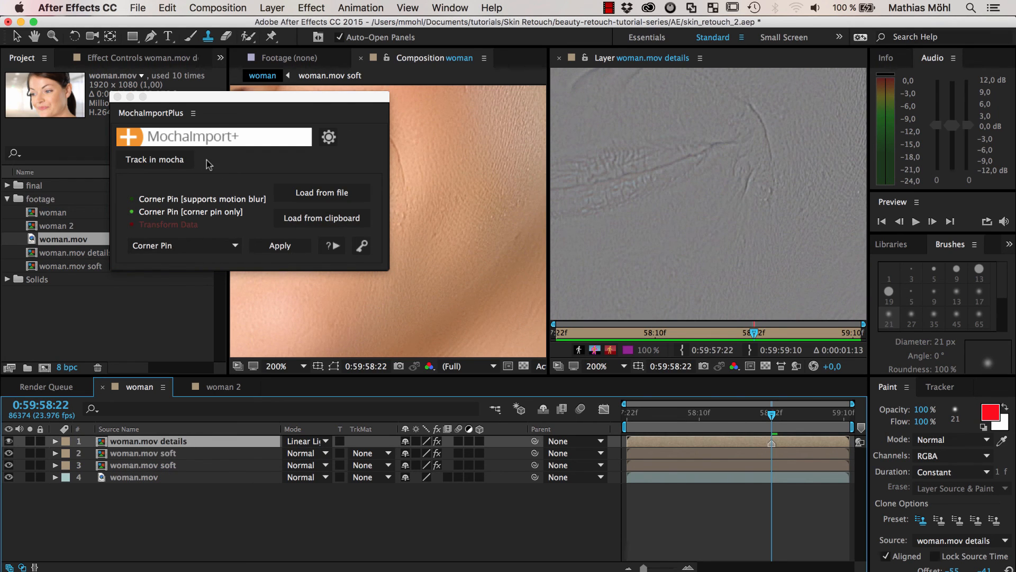
pyautogui.click(235, 247)
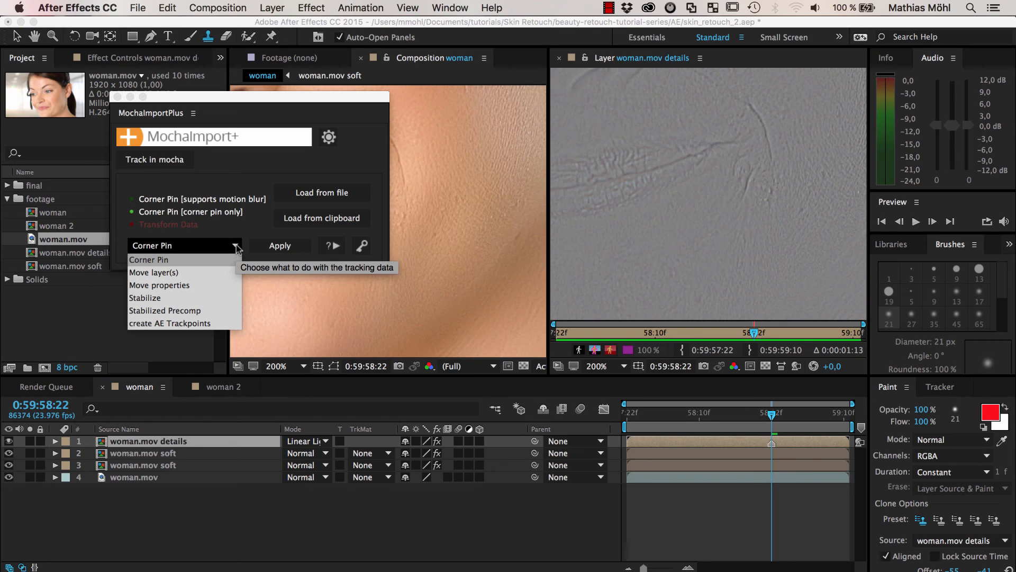
pyautogui.click(159, 285)
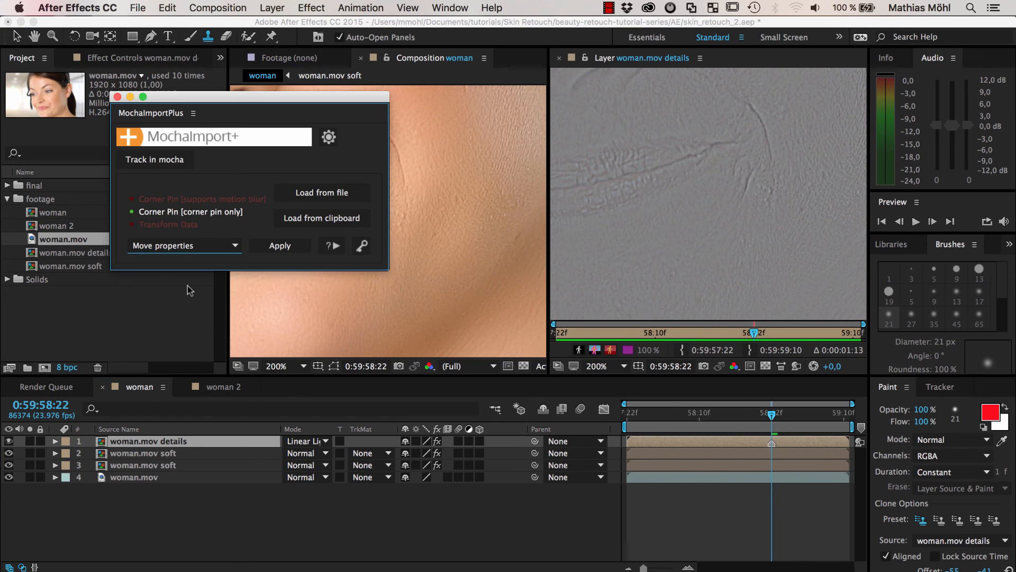
# Step: Expand the woman.mov details layer, select Clone 1 to Clone 4, and filter the timeline properties by "position"
pyautogui.click(172, 442)
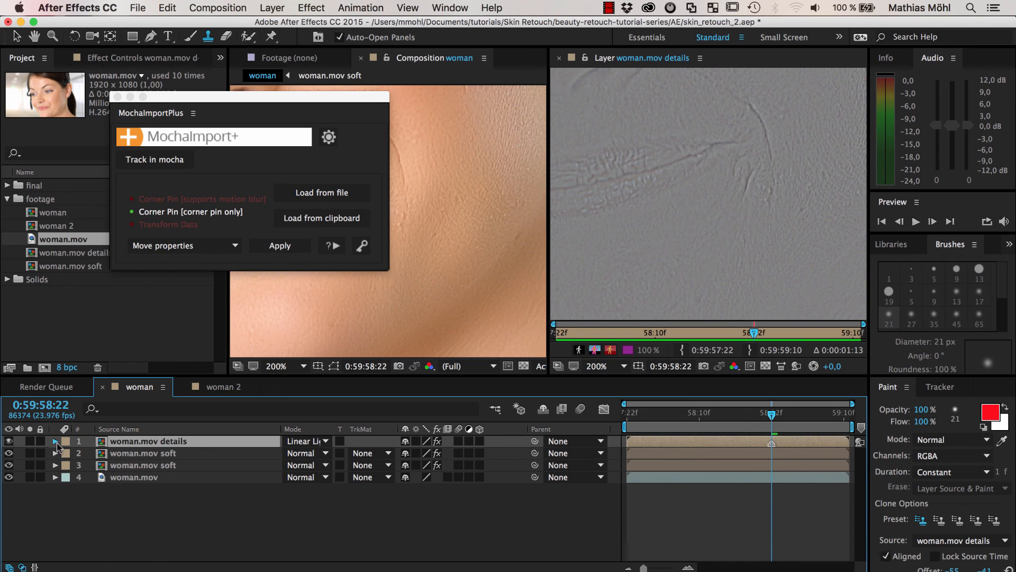
pyautogui.click(55, 441)
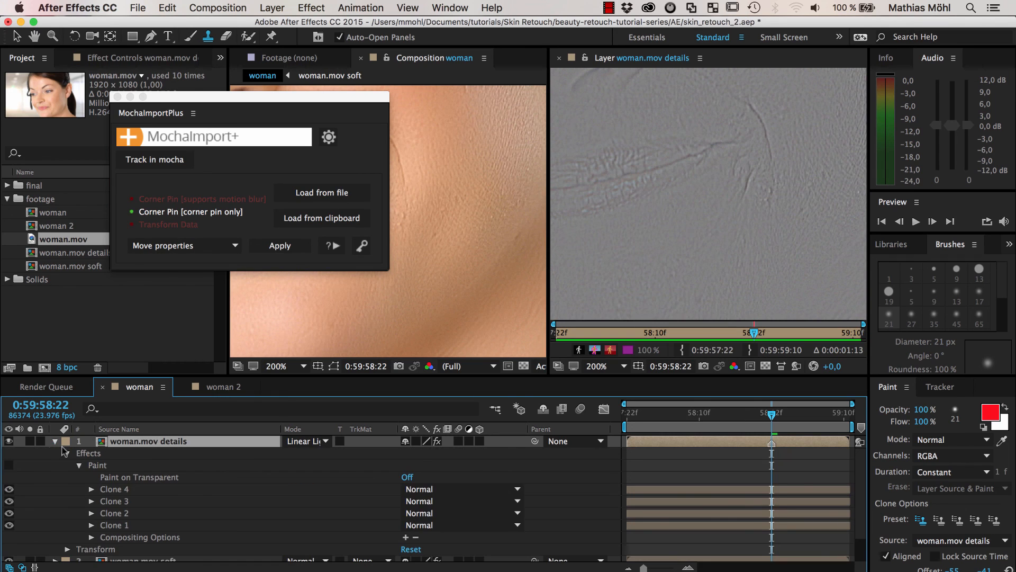
pyautogui.click(125, 495)
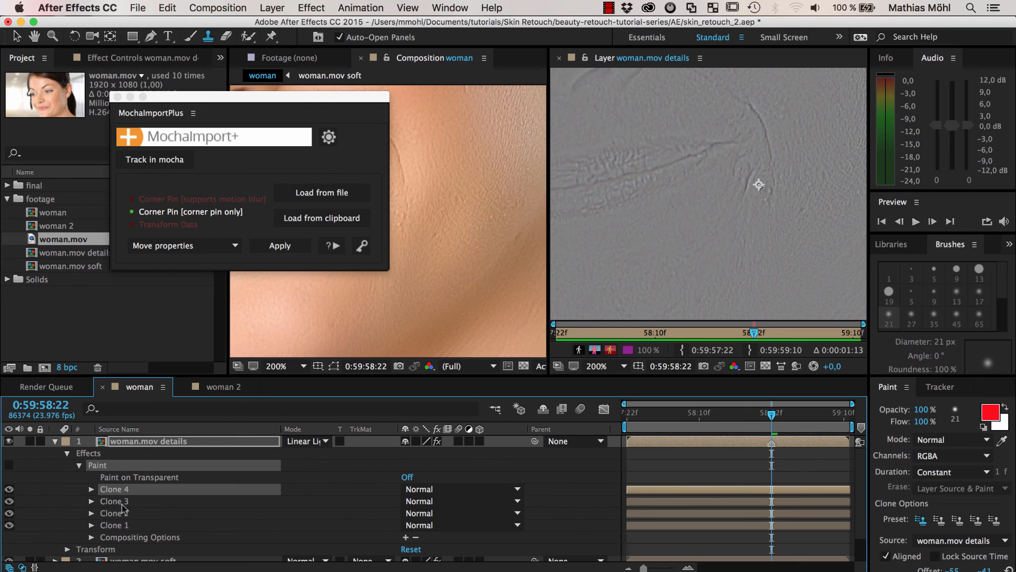
pyautogui.keyDown('shift'); pyautogui.click(119, 526); pyautogui.keyUp('shift')
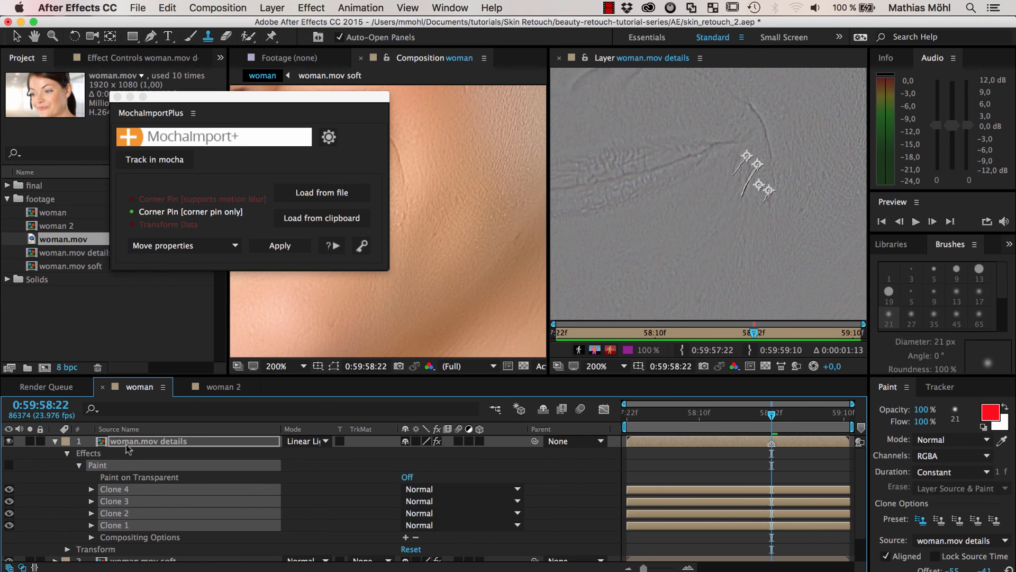
pyautogui.click(147, 411)
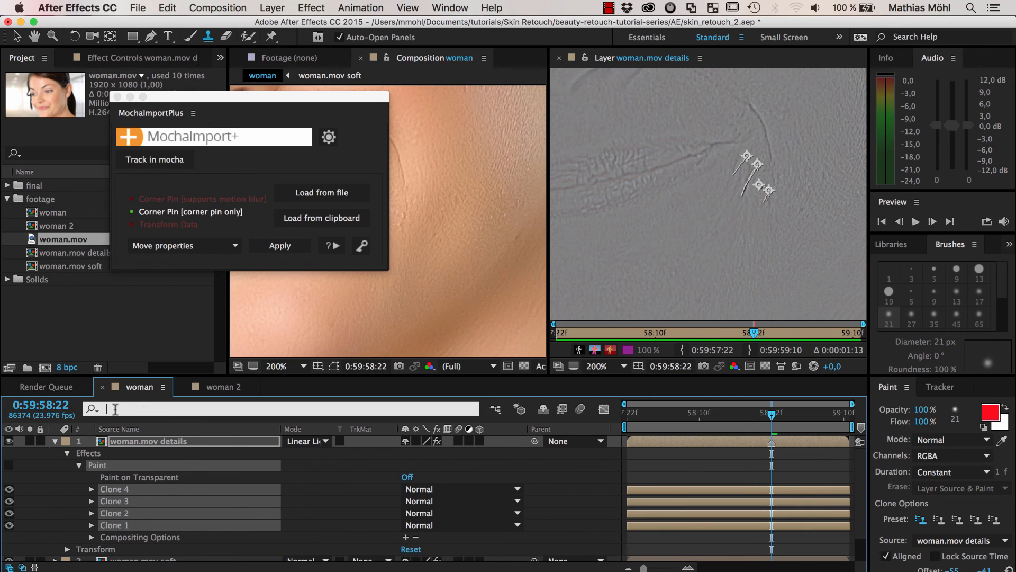
pyautogui.write('position')
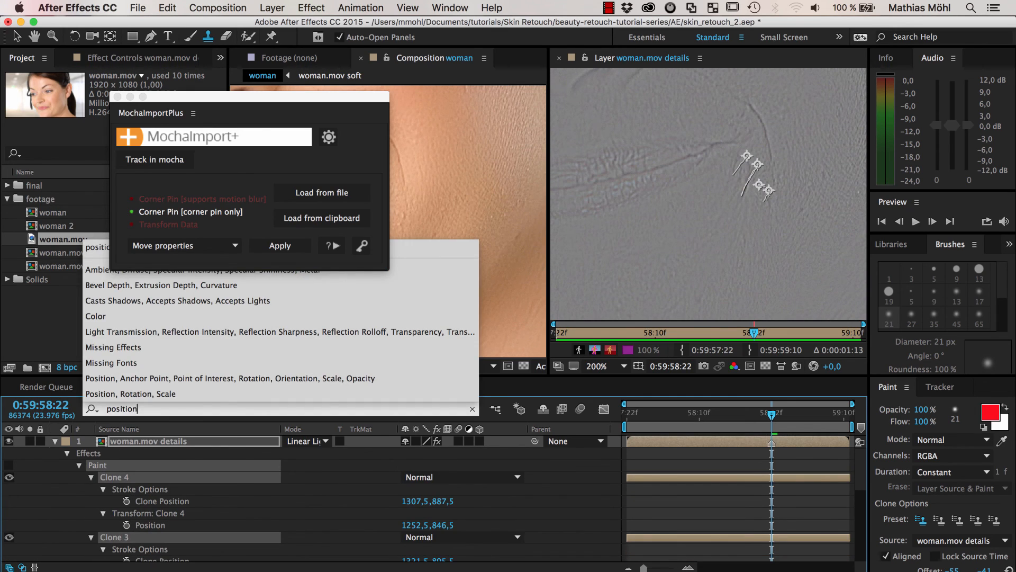
# Step: Select the Clone Position and Position properties of all four clones and apply the tracking data with Generate Expression
pyautogui.click(86, 501)
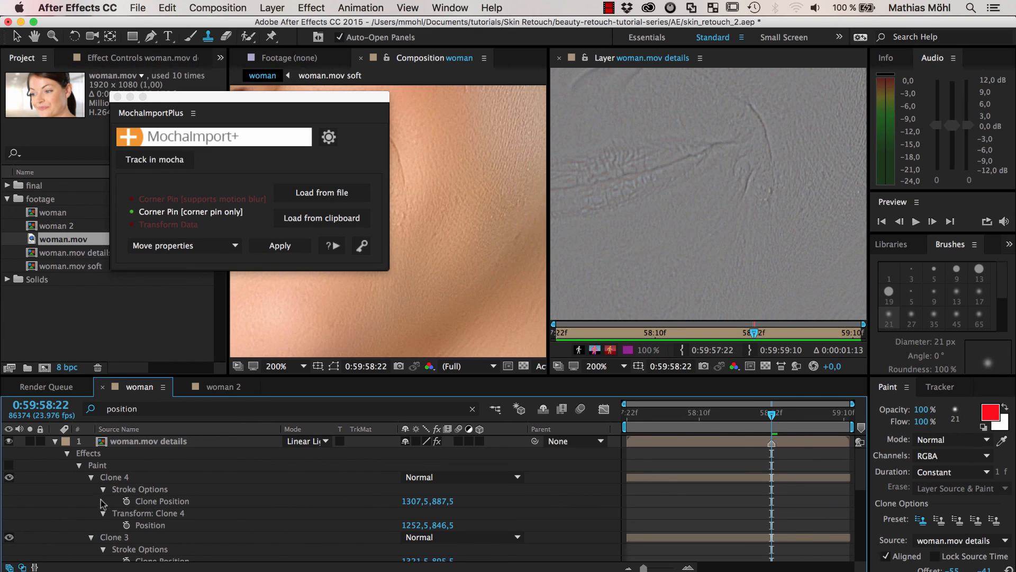
pyautogui.moveTo(102, 503)
pyautogui.mouseDown()
pyautogui.moveTo(153, 529)
pyautogui.moveTo(165, 567)
pyautogui.moveTo(171, 534)
pyautogui.moveTo(151, 532)
pyautogui.mouseUp()
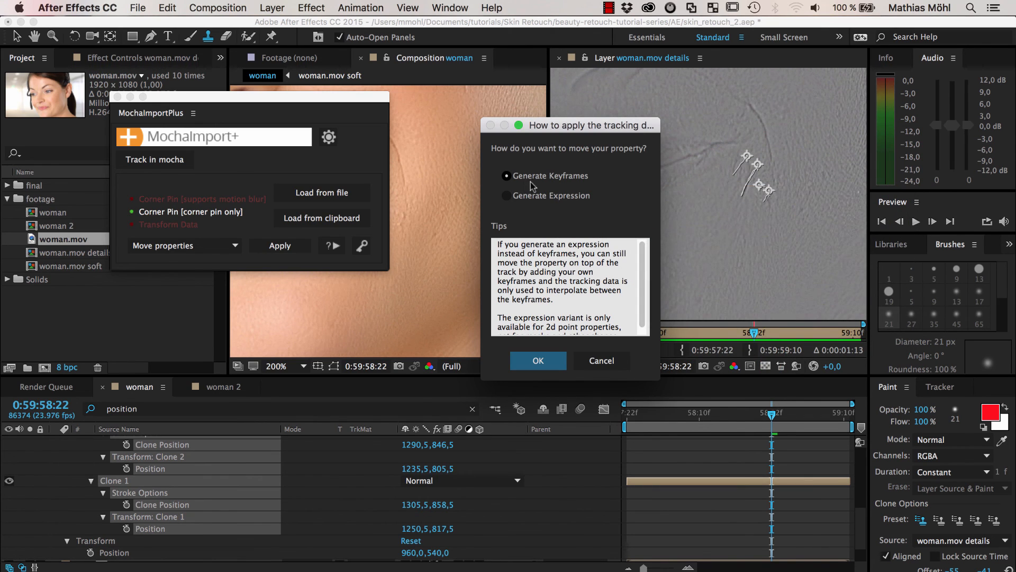
pyautogui.click(539, 199)
pyautogui.click(510, 196)
pyautogui.click(542, 361)
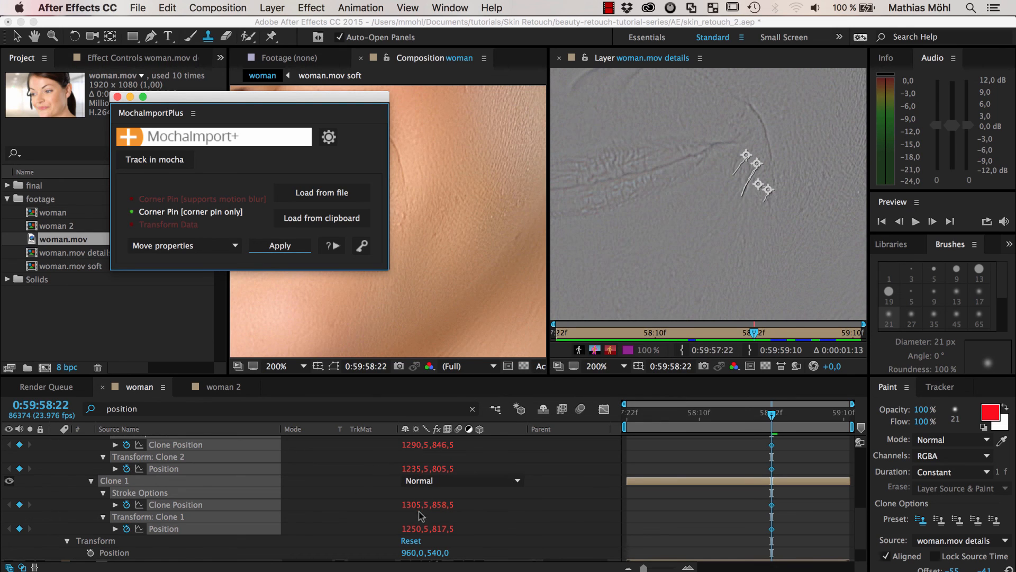
# Step: Go to 0:59:59:00, enable the Paint effect of woman.mov details, and close the MochaImportPlus window
pyautogui.scroll(3, 256, 478)
pyautogui.scroll(1, 256, 478)
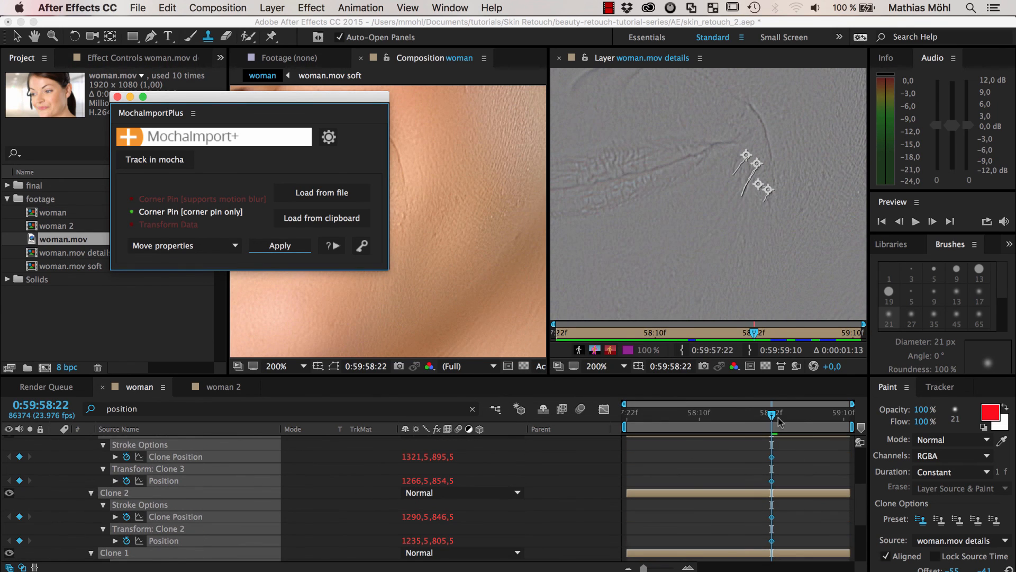
pyautogui.moveTo(772, 416)
pyautogui.mouseDown()
pyautogui.moveTo(684, 417)
pyautogui.moveTo(784, 428)
pyautogui.mouseUp()
pyautogui.scroll(4, 154, 491)
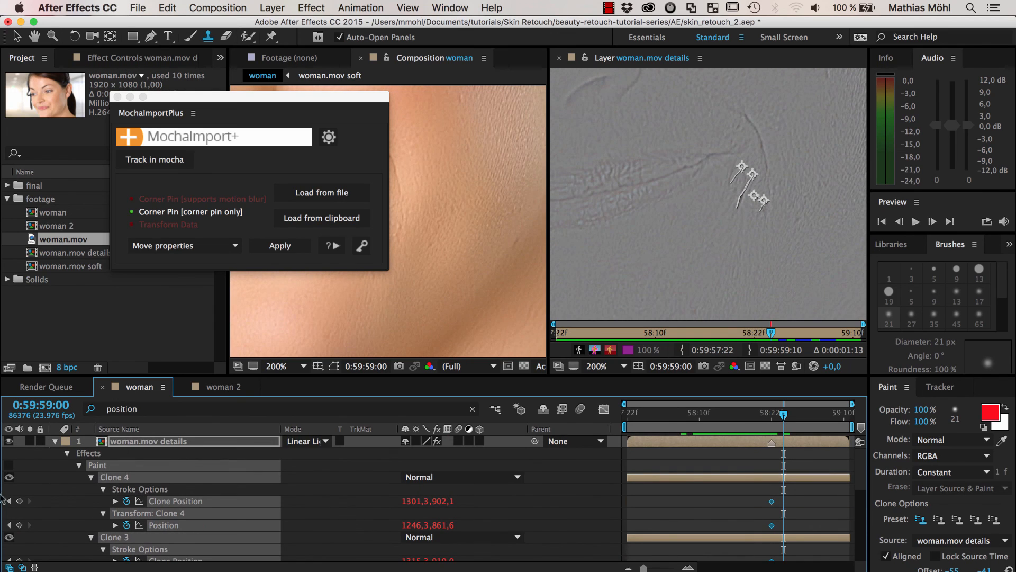
pyautogui.click(9, 465)
pyautogui.click(9, 466)
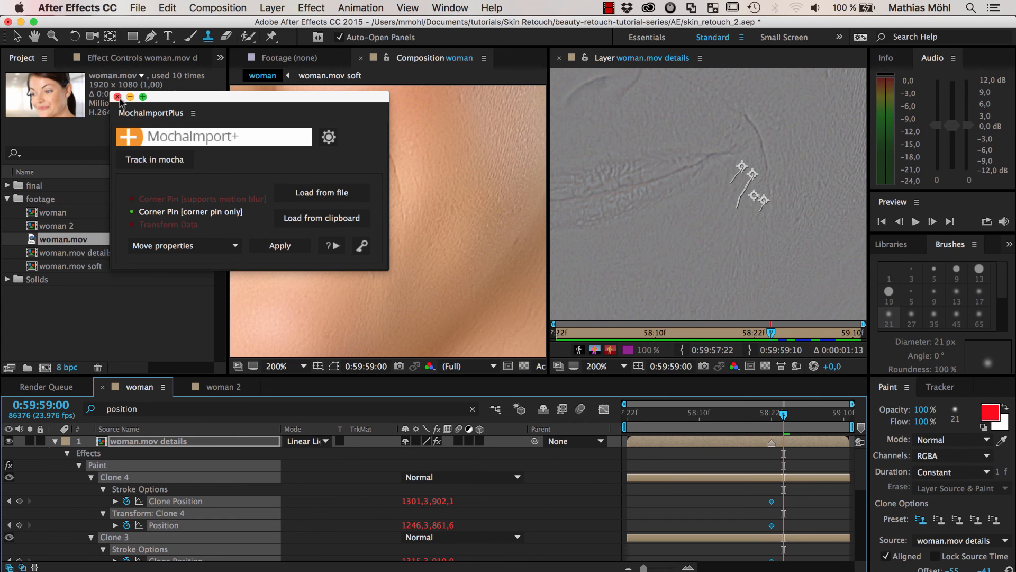
pyautogui.click(117, 97)
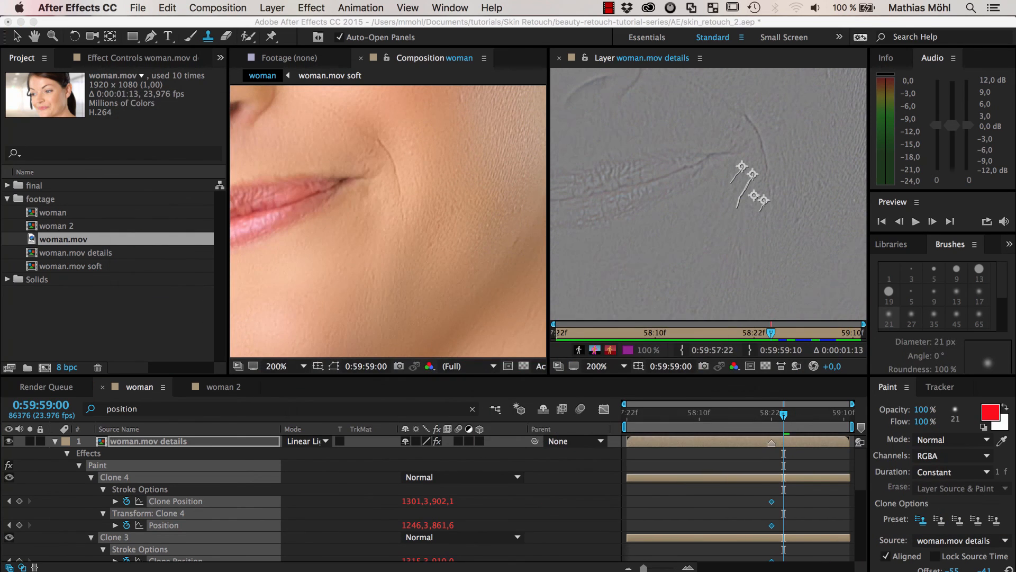
# Step: Compare the mouth corner with and without the Paint effect at 0:59:59:00 and 0:59:58:13
pyautogui.click(10, 466)
pyautogui.click(10, 466)
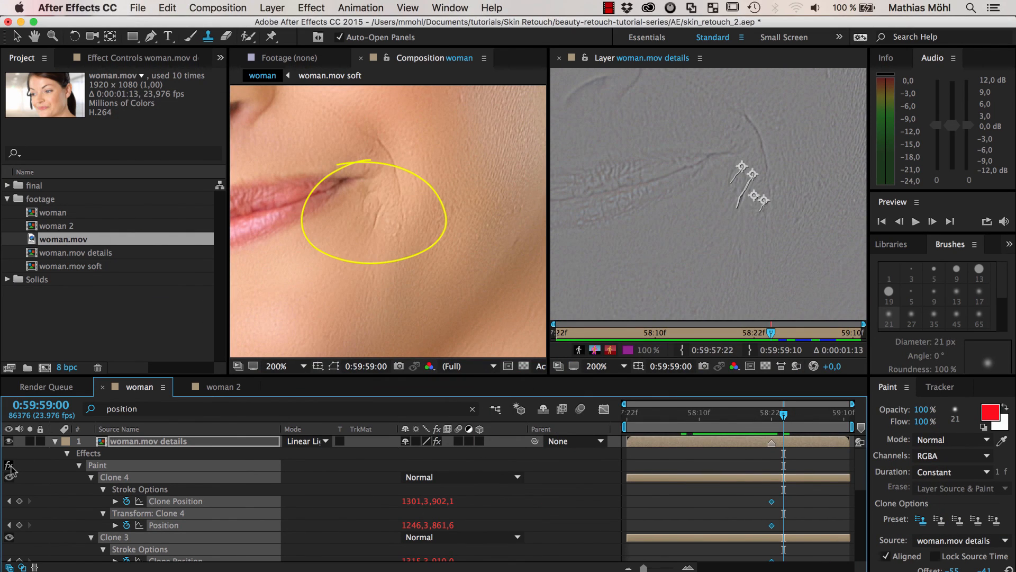
pyautogui.click(10, 465)
pyautogui.click(11, 466)
pyautogui.click(10, 465)
pyautogui.click(10, 466)
pyautogui.click(10, 466)
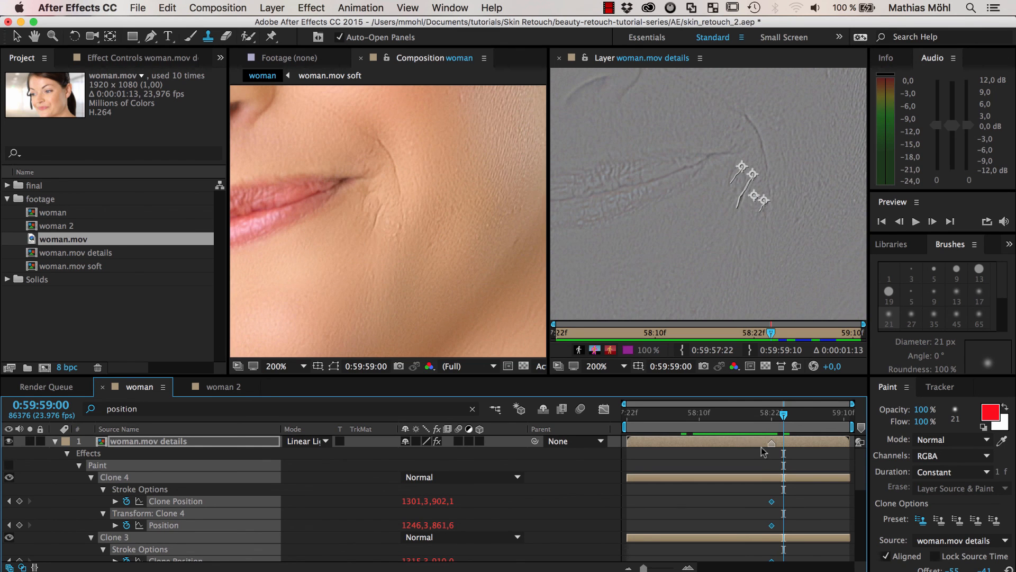
pyautogui.moveTo(790, 419); pyautogui.dragTo(709, 420)
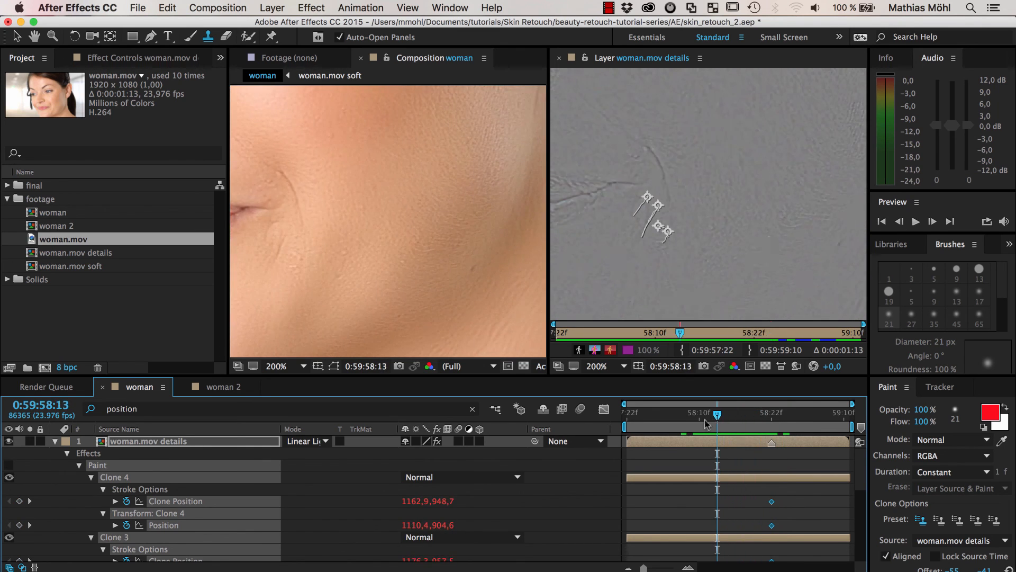
pyautogui.click(9, 466)
pyautogui.click(9, 466)
pyautogui.click(11, 467)
pyautogui.click(11, 466)
# Step: Switch to mocha and draw a closed X-spline around the woman's ear at frame 0
pyautogui.moveTo(847, 571); pyautogui.dragTo(388, 167)
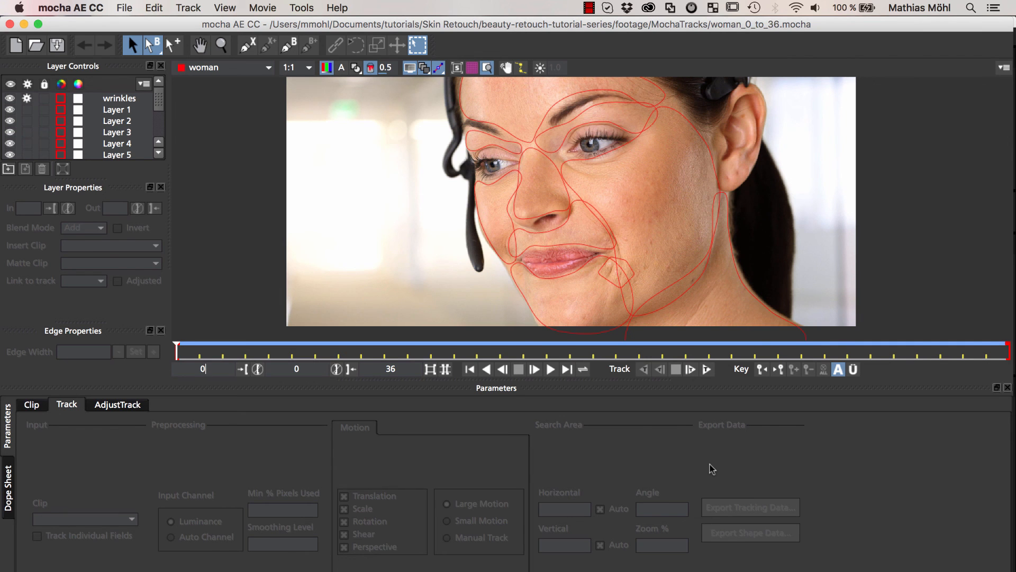
pyautogui.click(247, 45)
pyautogui.click(707, 134)
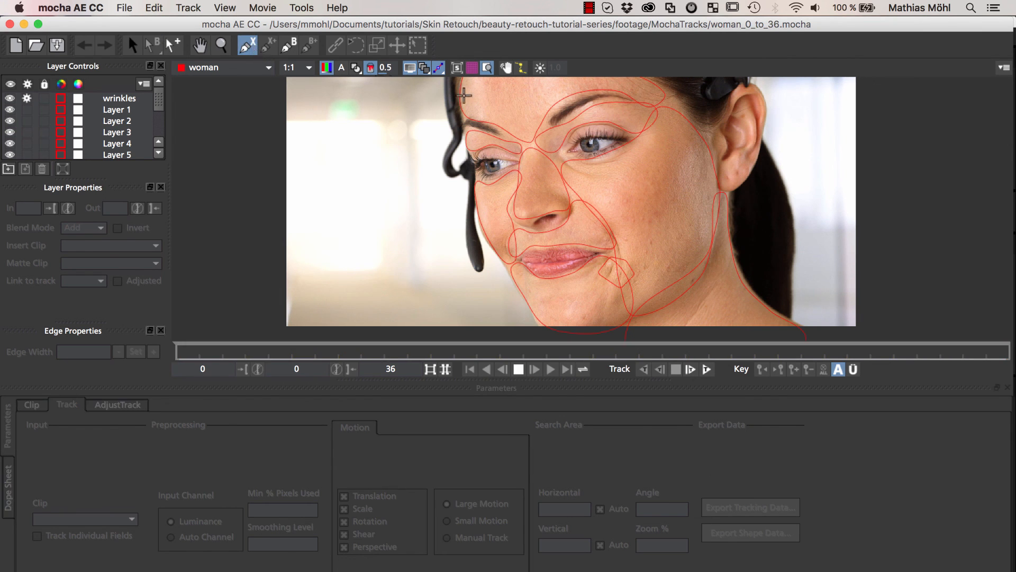
pyautogui.click(722, 112)
pyautogui.click(742, 83)
pyautogui.click(763, 83)
pyautogui.click(769, 126)
pyautogui.click(755, 181)
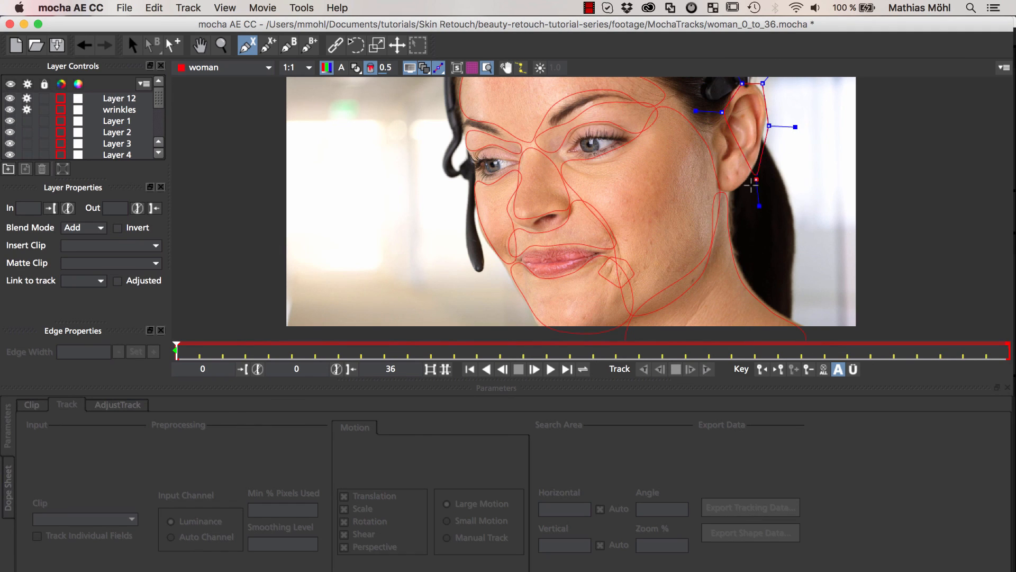
pyautogui.click(735, 198)
pyautogui.click(714, 181)
pyautogui.click(716, 129)
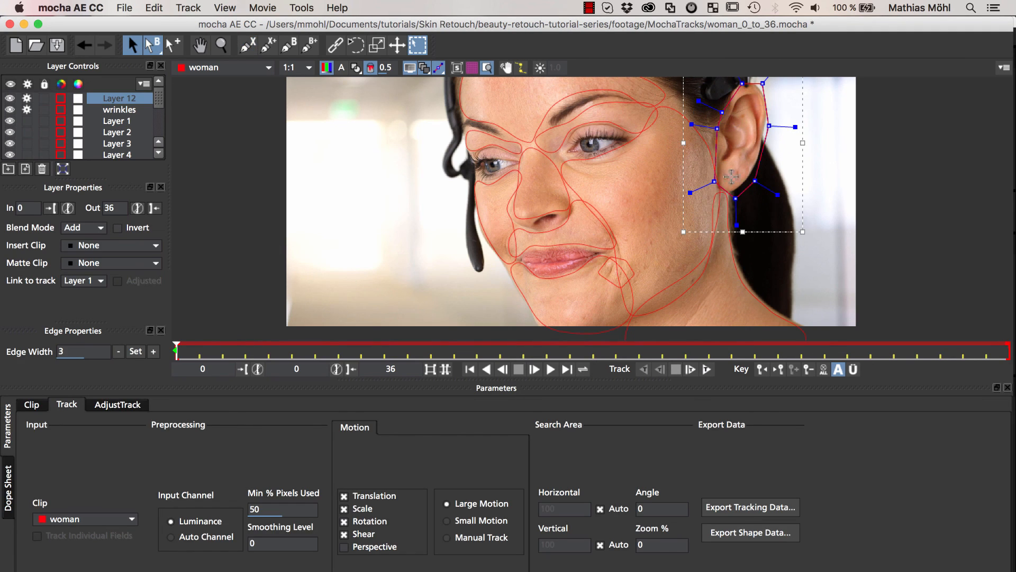
# Step: Turn off tracking for the wrinkles layer and rename the new spline layer around the ear as ear
pyautogui.click(27, 110)
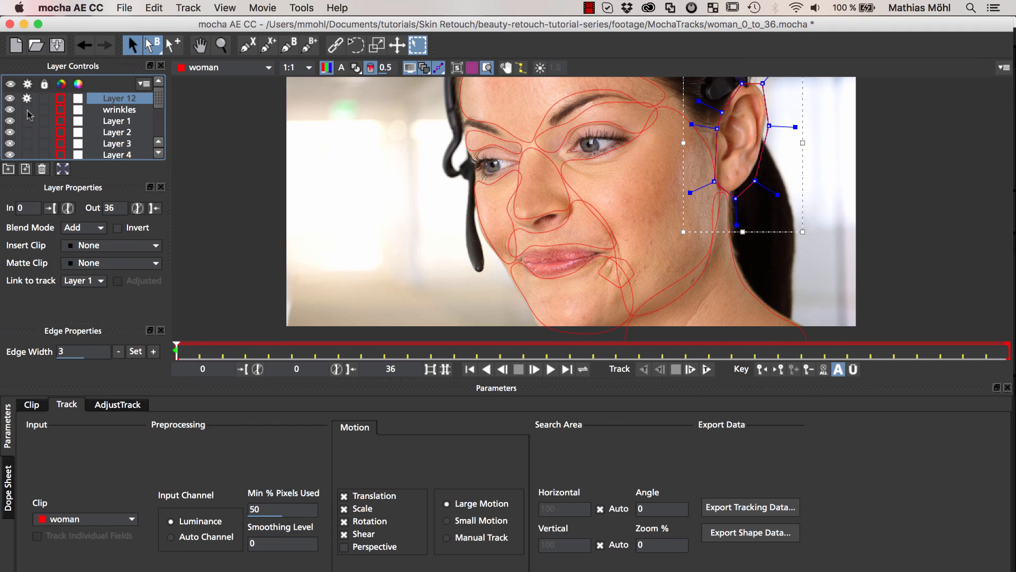
pyautogui.doubleClick(122, 99)
pyautogui.write('ea')
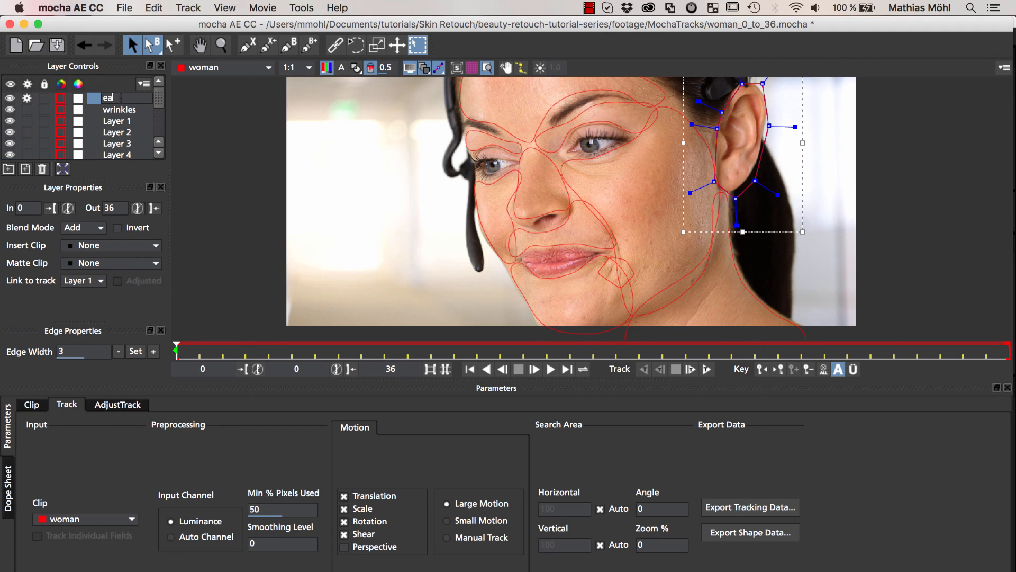
pyautogui.write('r')
pyautogui.press('Return')
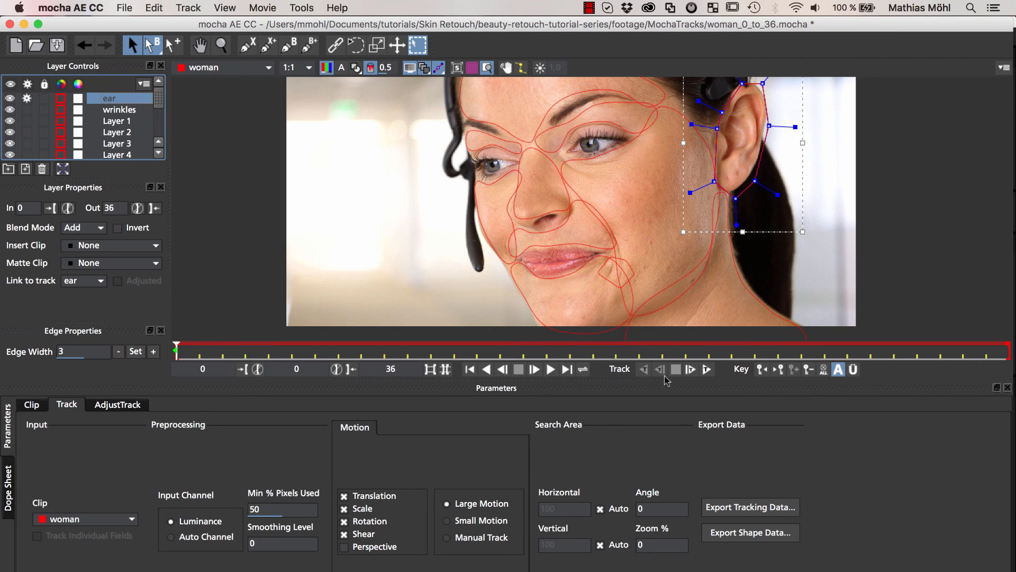
# Step: Track the ear layer forward to frame 36 and copy its tracking data to the clipboard as After Effects Corner Pin
pyautogui.click(707, 369)
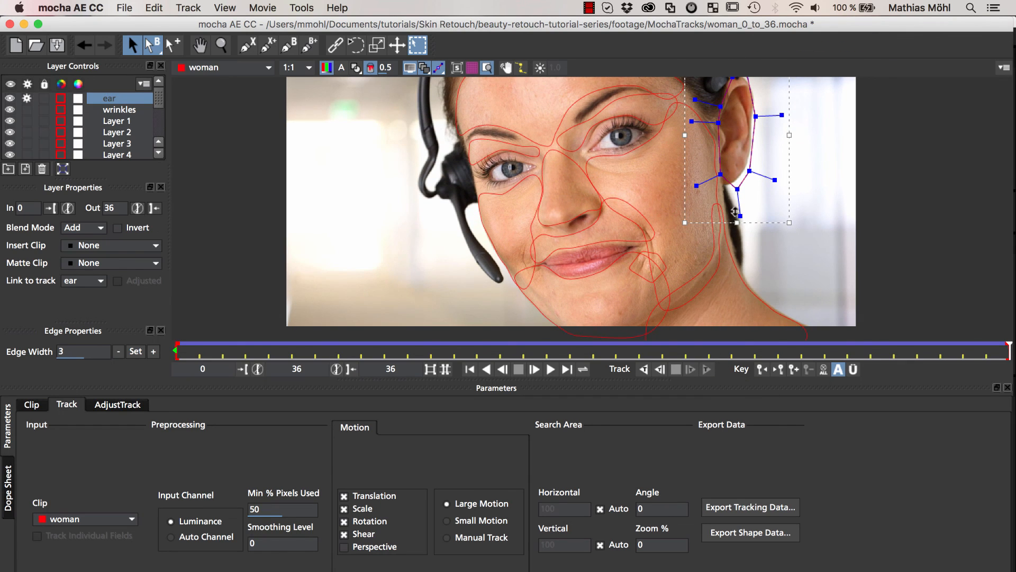
pyautogui.click(773, 507)
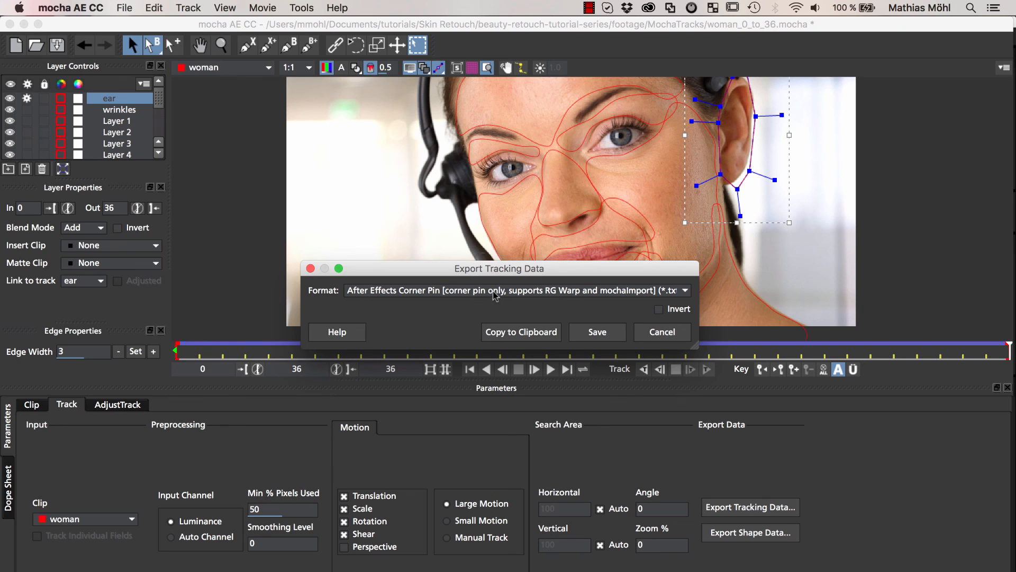
pyautogui.click(520, 336)
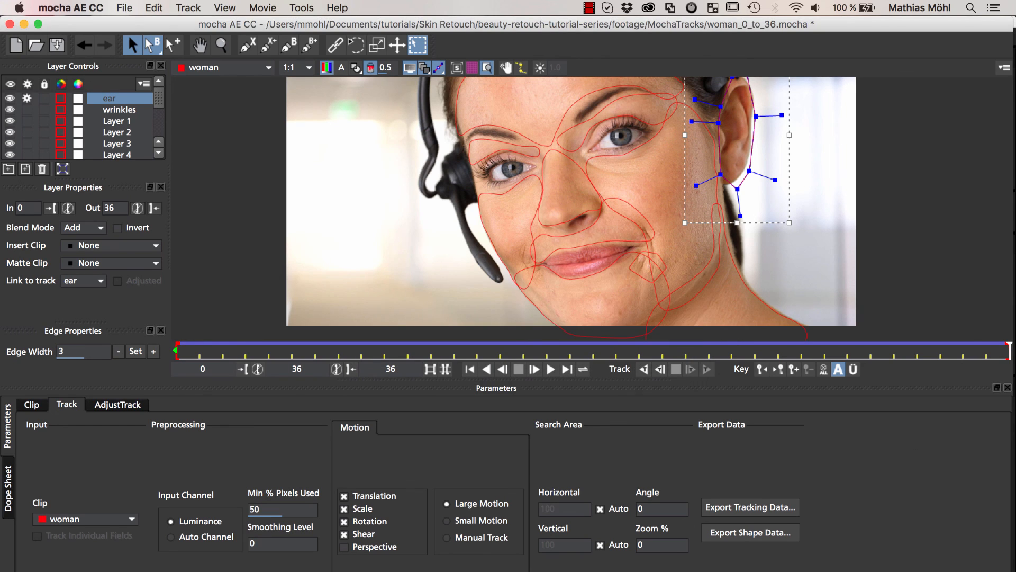
# Step: Switch to After Effects and load the copied tracking data into MochaImport+ with woman.mov as the tracked clip
pyautogui.press('super+Tab')
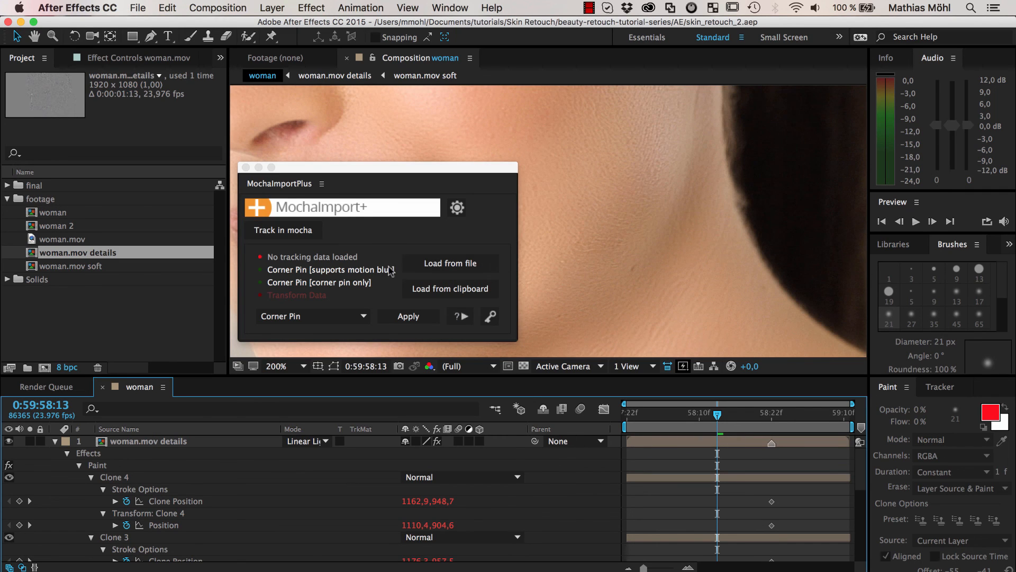
pyautogui.click(434, 291)
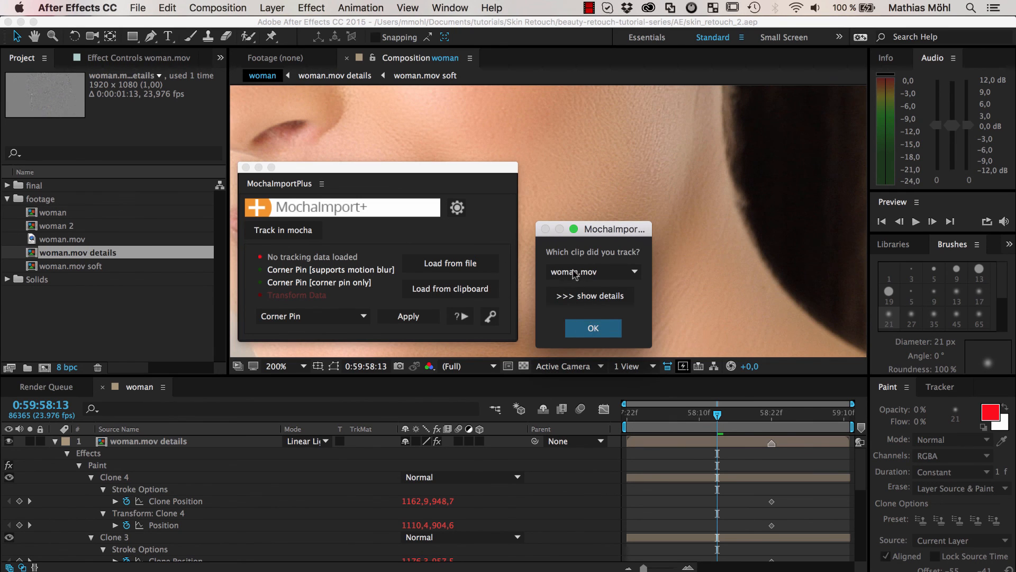
pyautogui.click(593, 328)
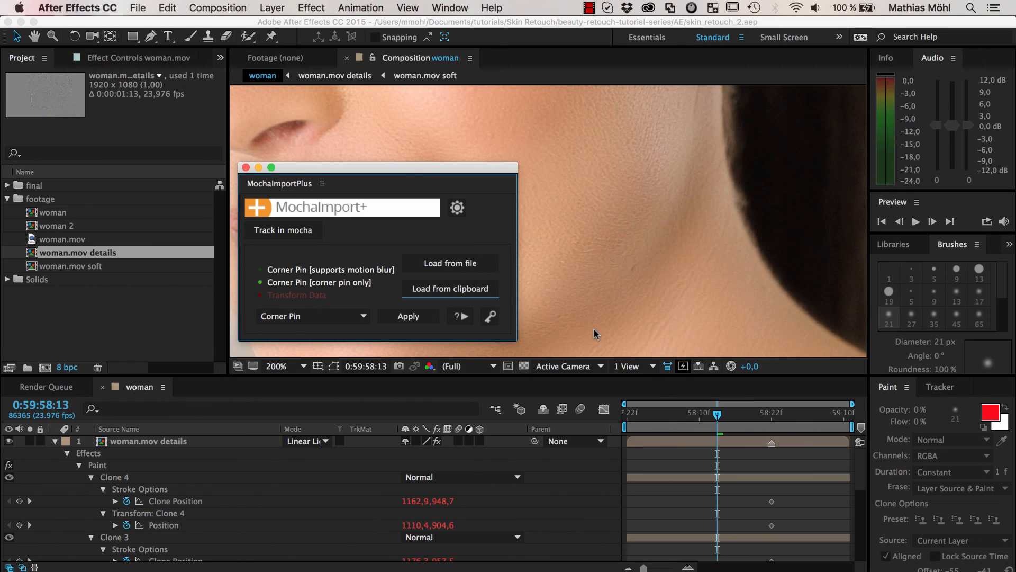
# Step: Collapse the woman.mov details layer and inspect the ear in the composition at 200%
pyautogui.click(116, 443)
pyautogui.click(55, 441)
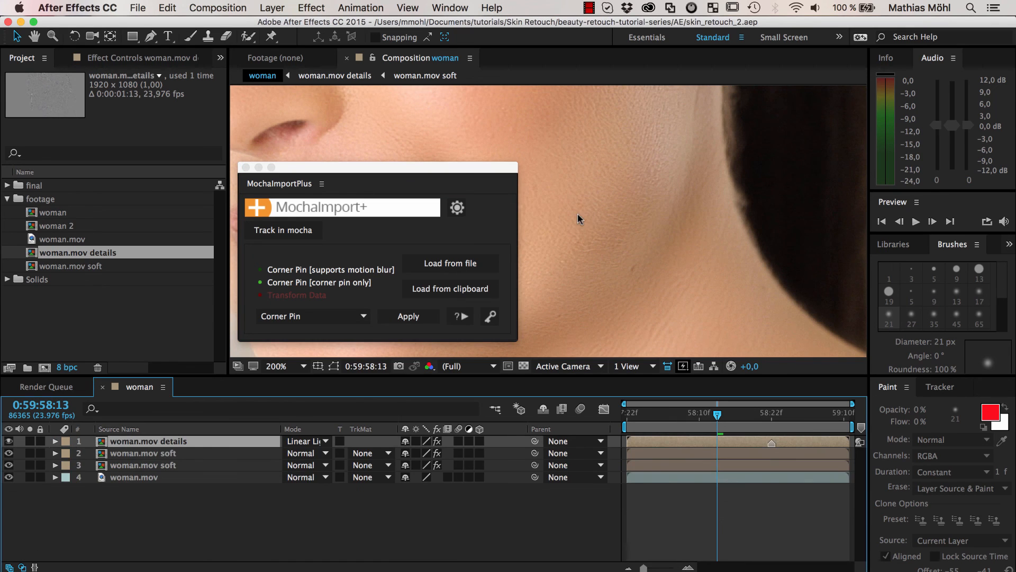
pyautogui.scroll(-1, 577, 213)
pyautogui.press('space')
pyautogui.moveTo(609, 148); pyautogui.dragTo(584, 211)
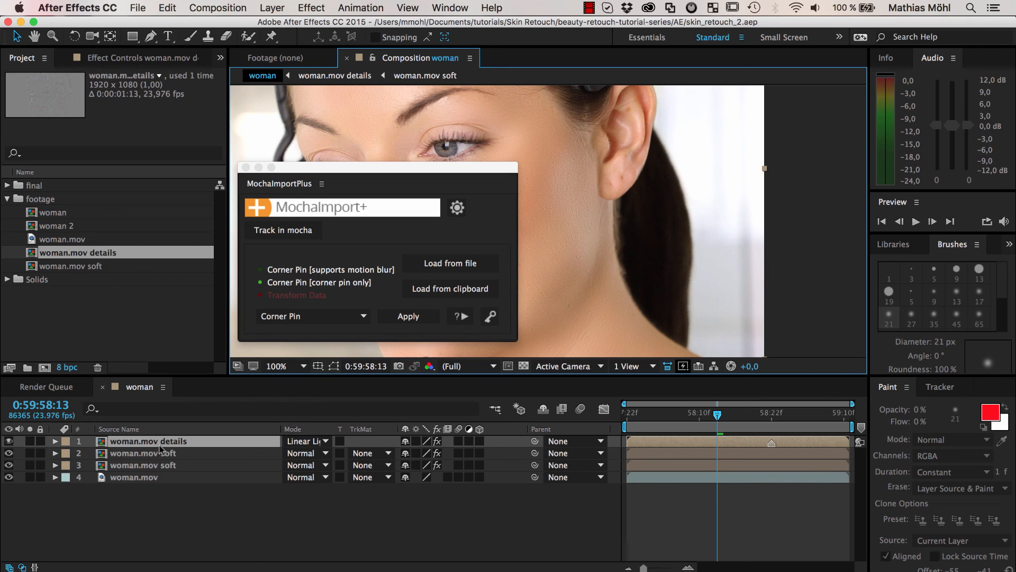
pyautogui.click(148, 479)
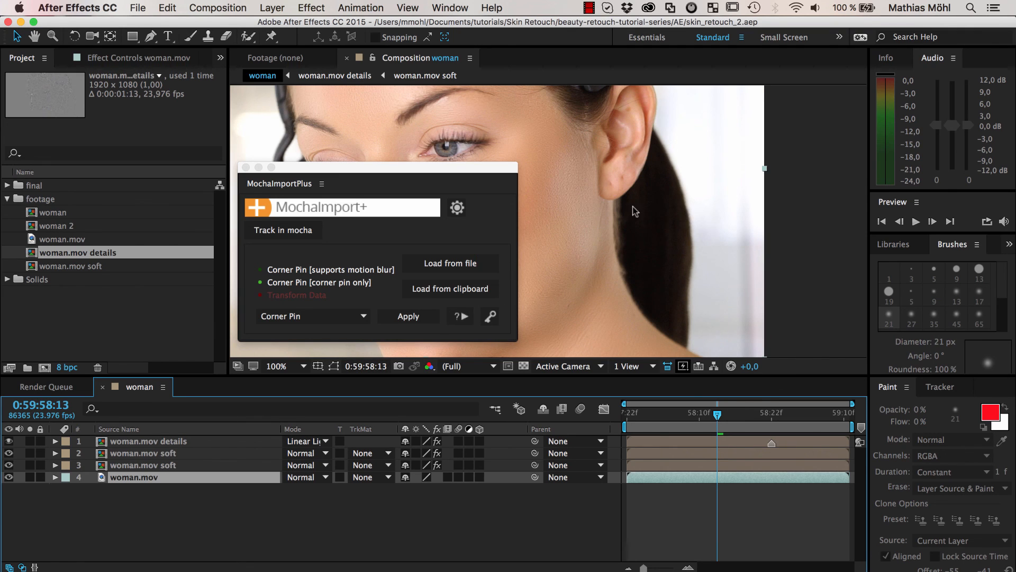
pyautogui.press('.')
pyautogui.moveTo(673, 156); pyautogui.dragTo(630, 303)
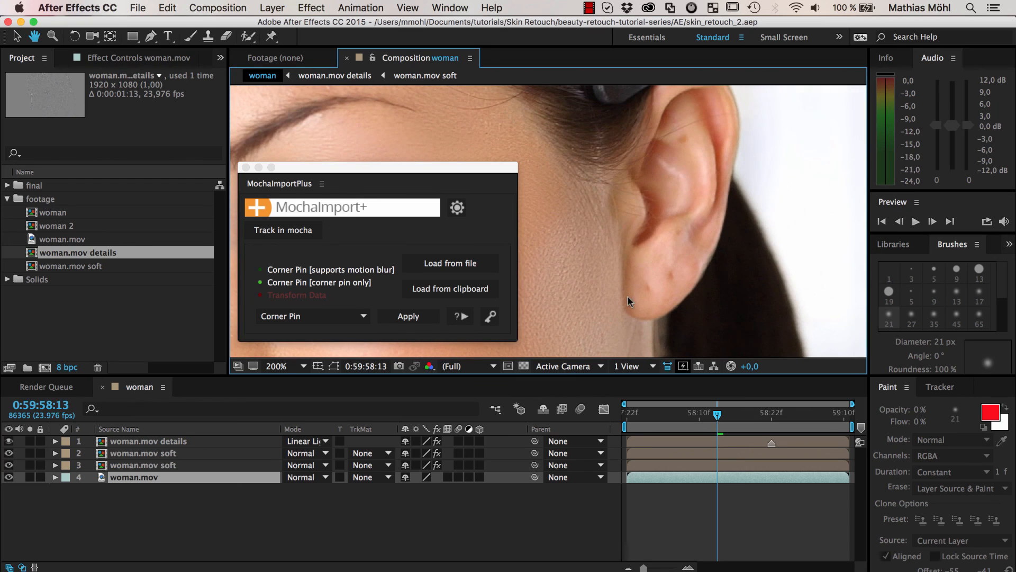
# Step: Solo the woman.mov details layer and both woman.mov soft layers one at a time to examine how each shows the ear
pyautogui.click(158, 444)
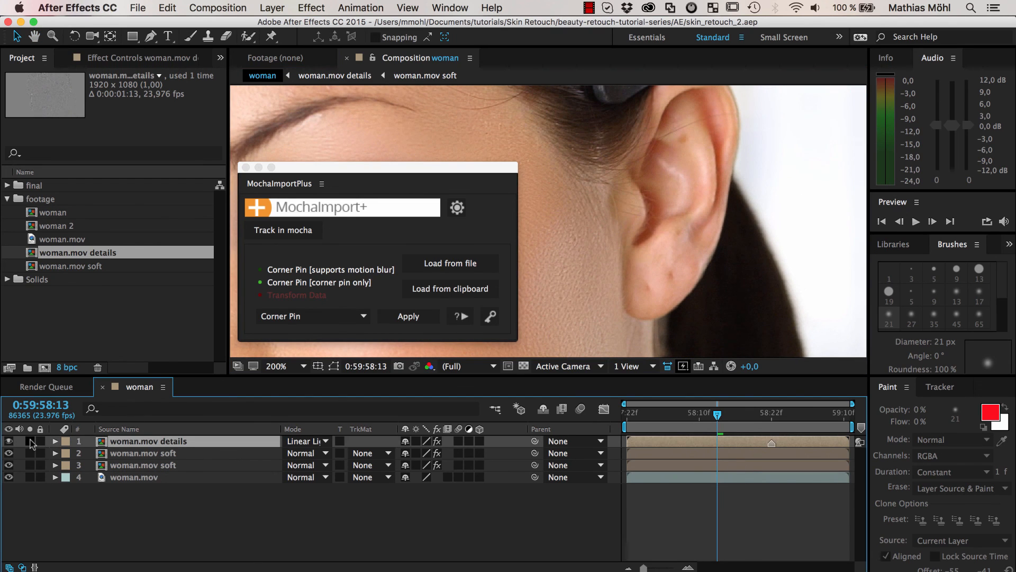
pyautogui.click(30, 442)
pyautogui.press('space')
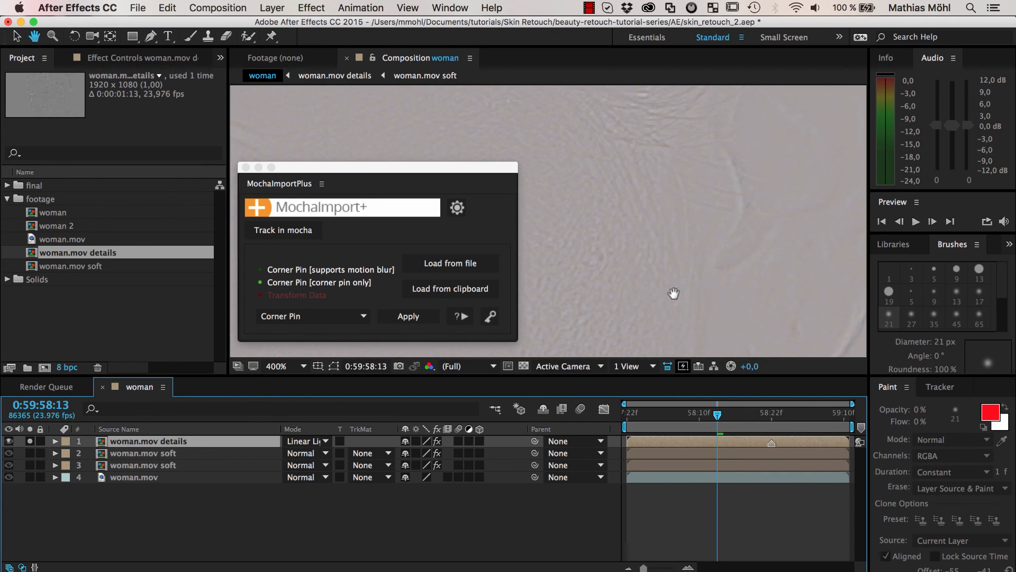
pyautogui.scroll(2, 741, 201)
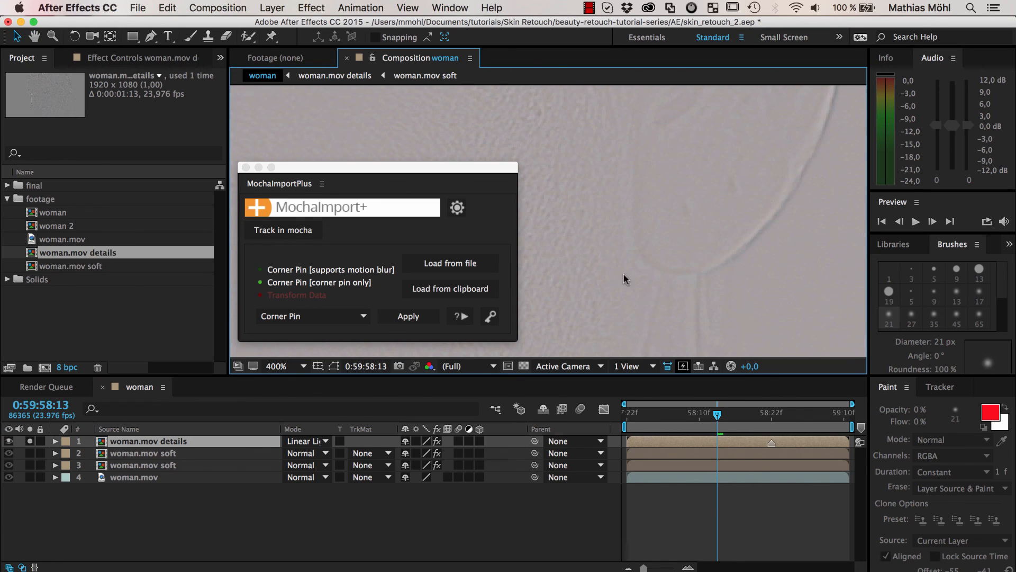
pyautogui.click(30, 440)
pyautogui.click(30, 453)
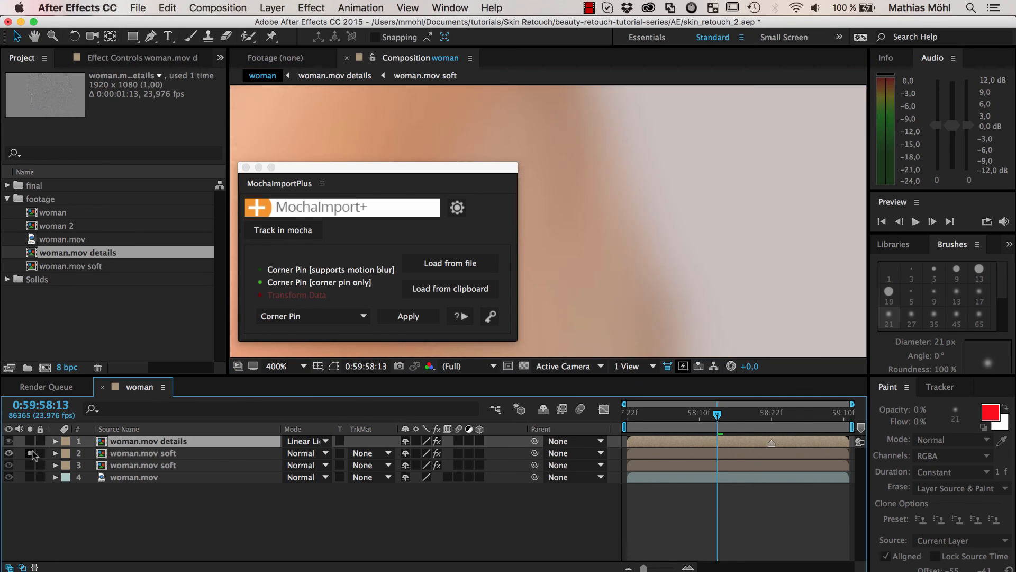
pyautogui.click(31, 453)
pyautogui.click(30, 466)
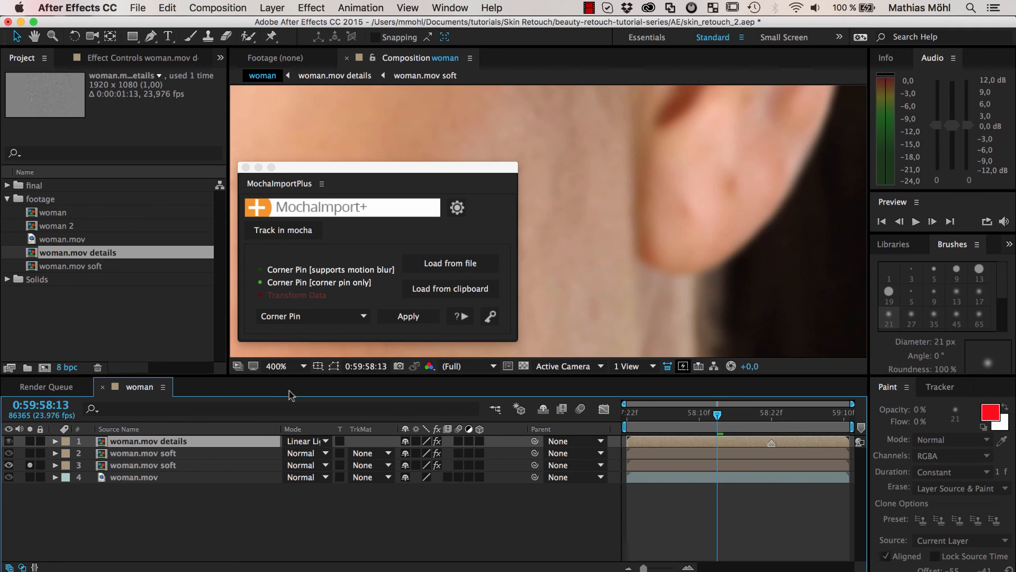
pyautogui.press(',')
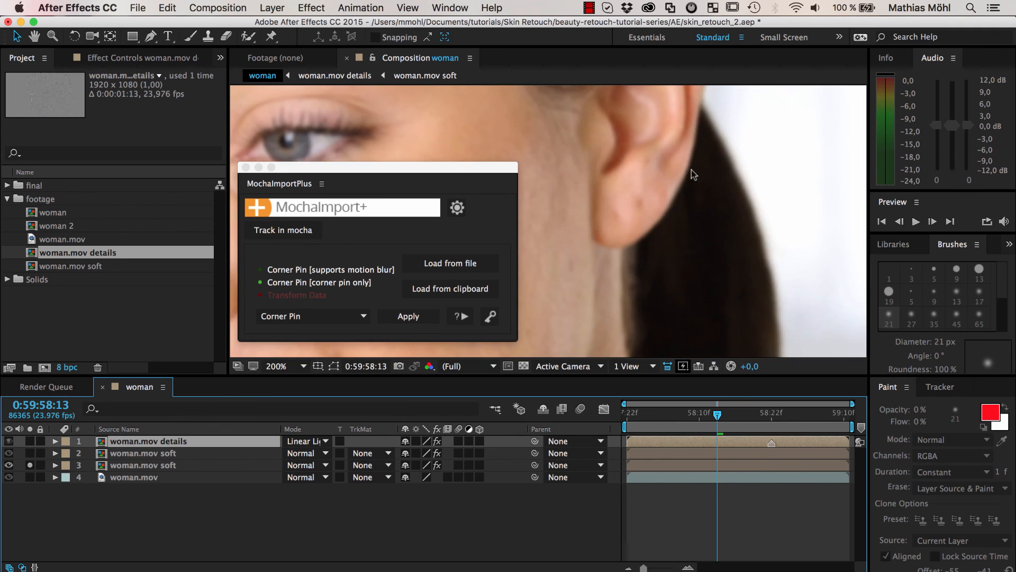
pyautogui.press('.')
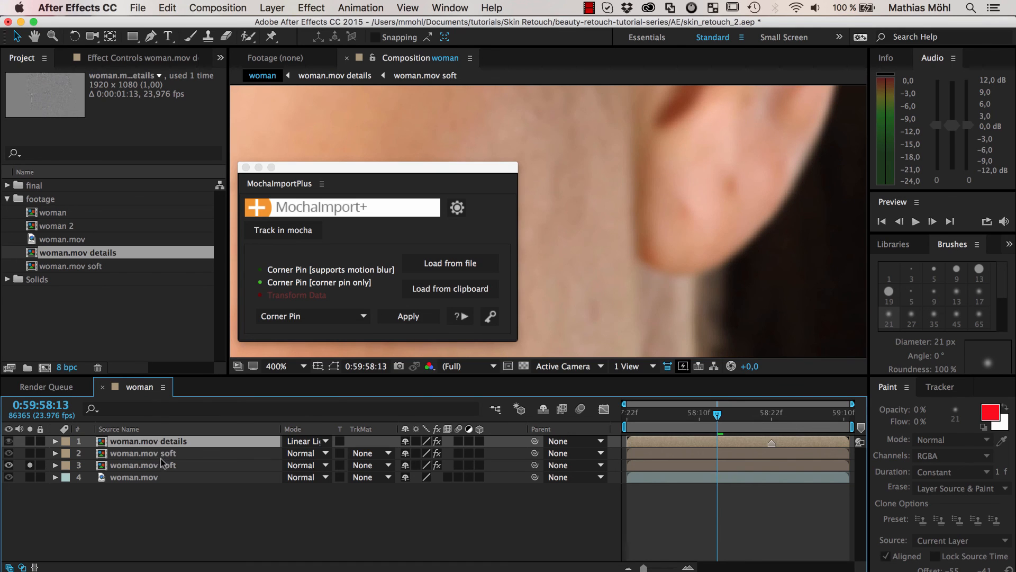
pyautogui.click(30, 464)
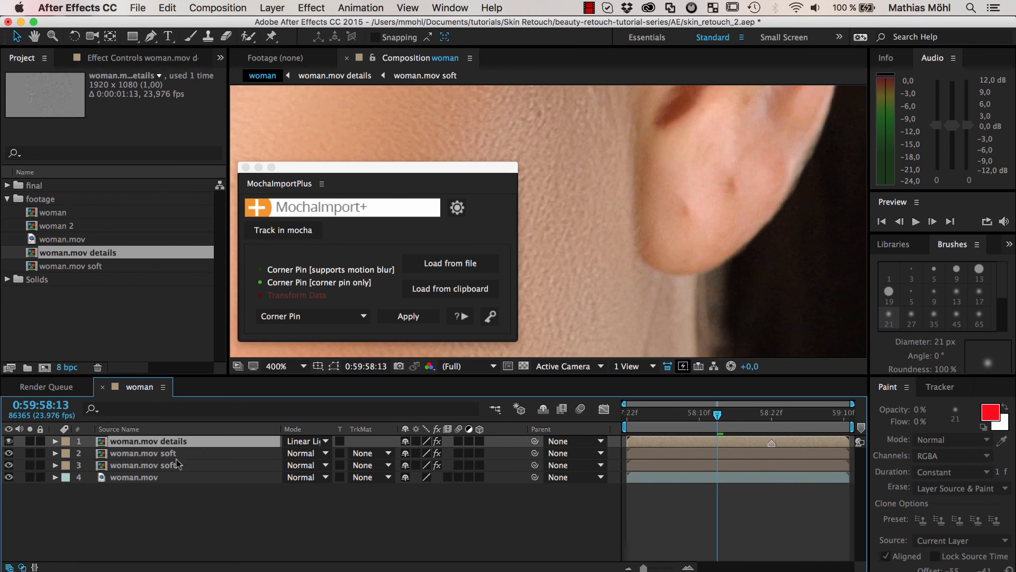
# Step: Move the woman.mov layer to the top of the layer stack and rename it ear
pyautogui.click(143, 480)
pyautogui.moveTo(146, 482); pyautogui.dragTo(142, 440)
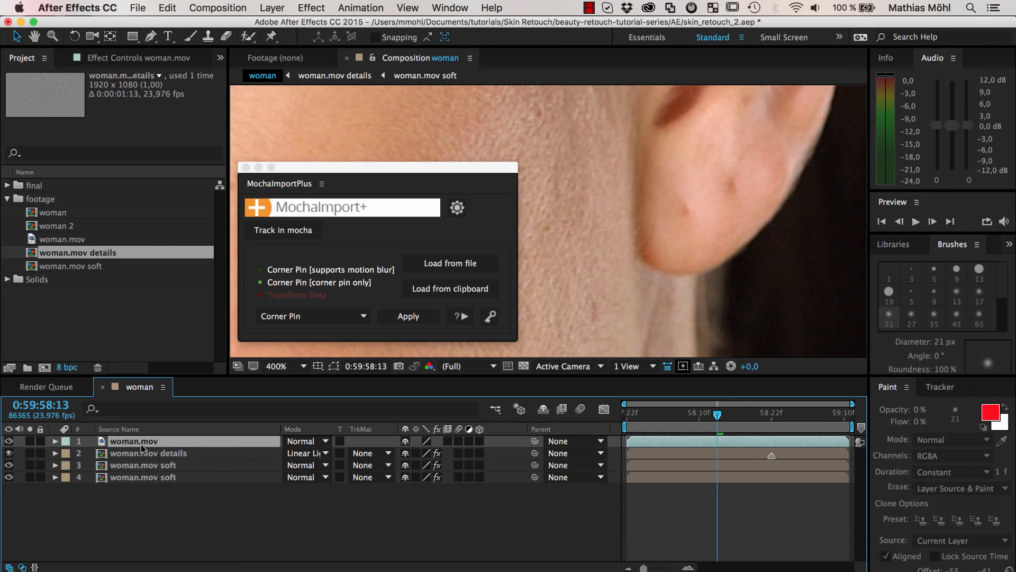
pyautogui.press('Return')
pyautogui.write('ear')
pyautogui.press('Return')
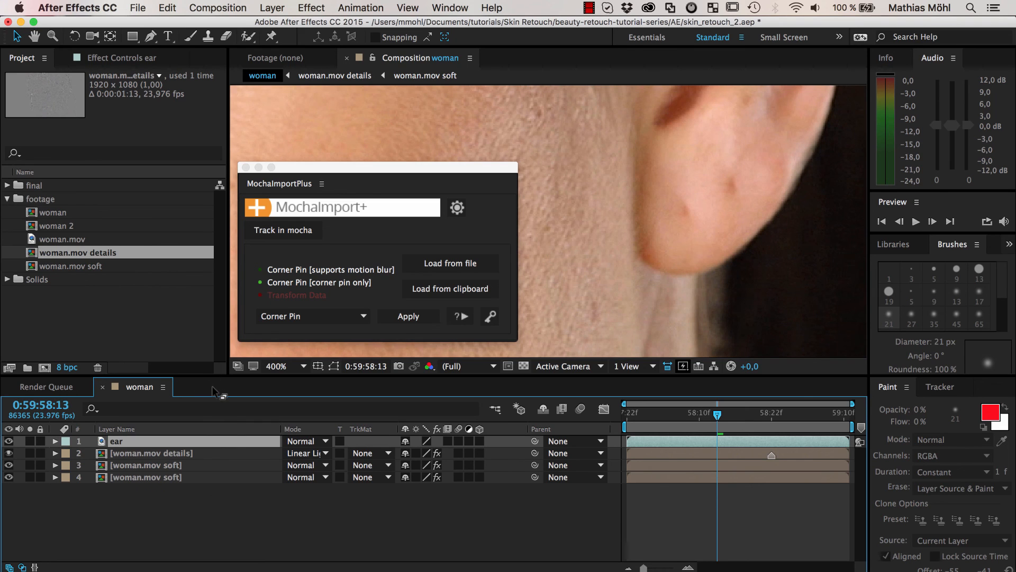
# Step: Set MochaImport+ to Stabilized Precomp for the ear layer and move its window clear of the ear
pyautogui.click(305, 320)
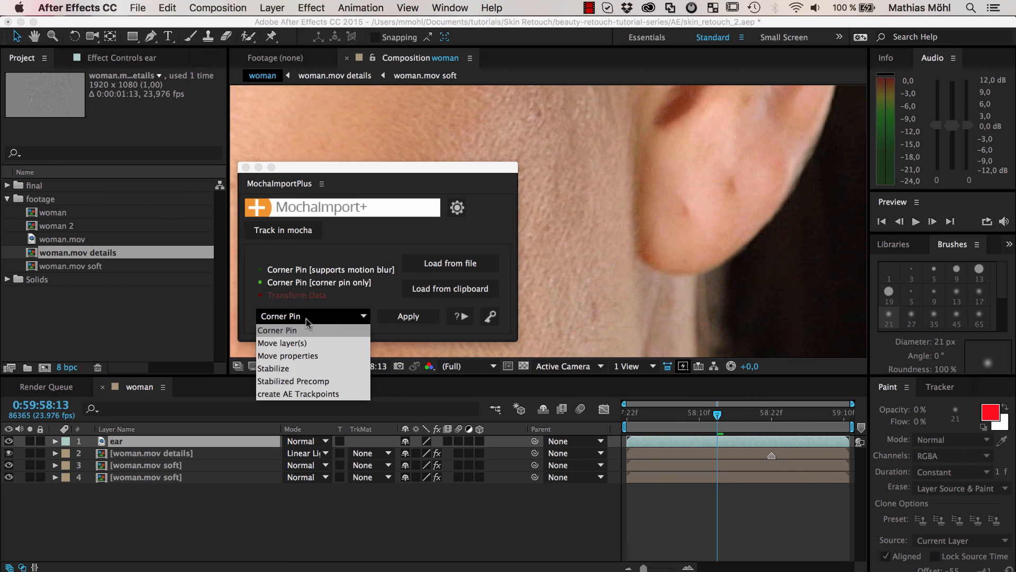
pyautogui.click(304, 381)
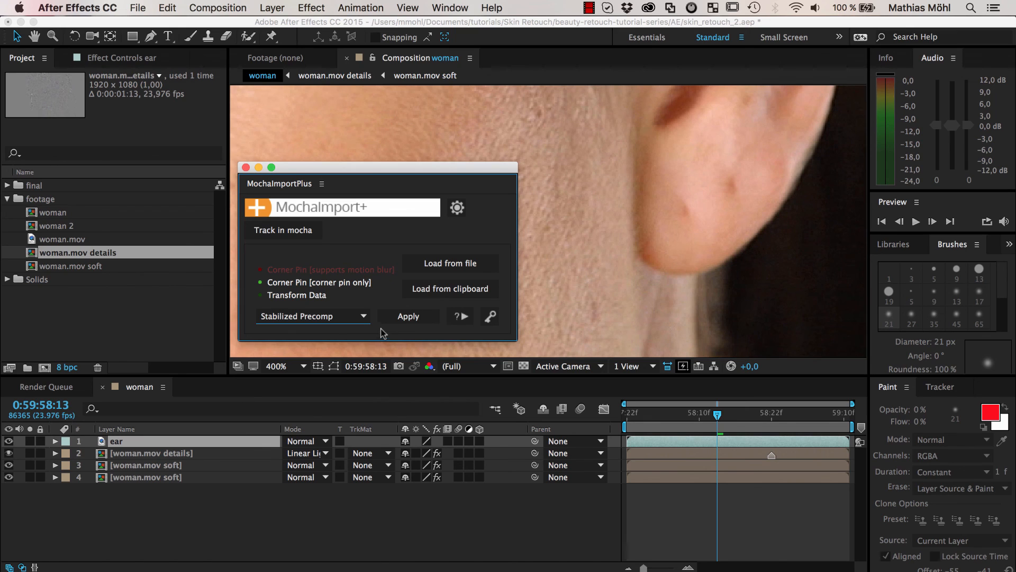
pyautogui.click(391, 317)
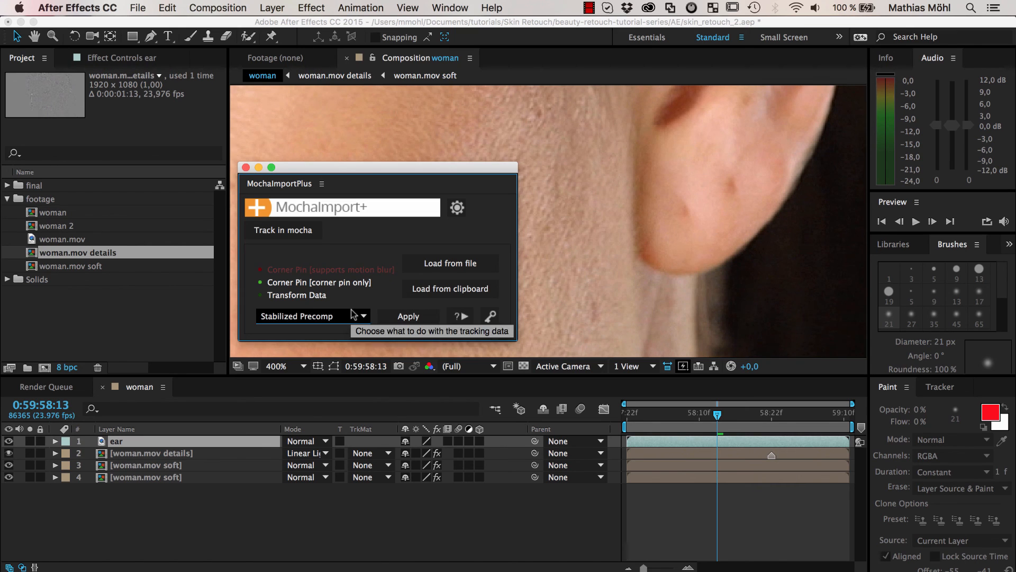
pyautogui.scroll(-2, 566, 224)
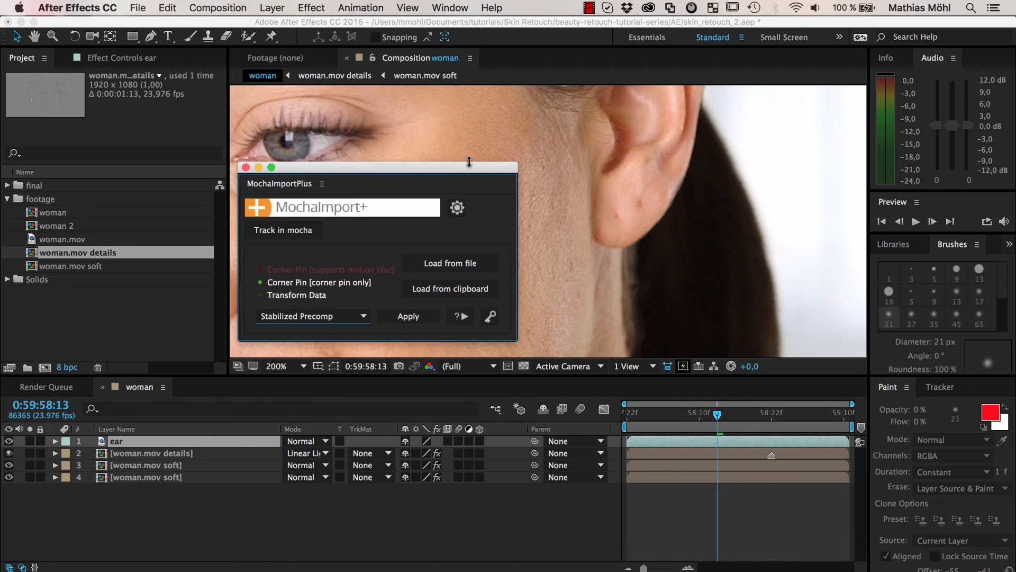
pyautogui.moveTo(454, 168); pyautogui.dragTo(734, 159)
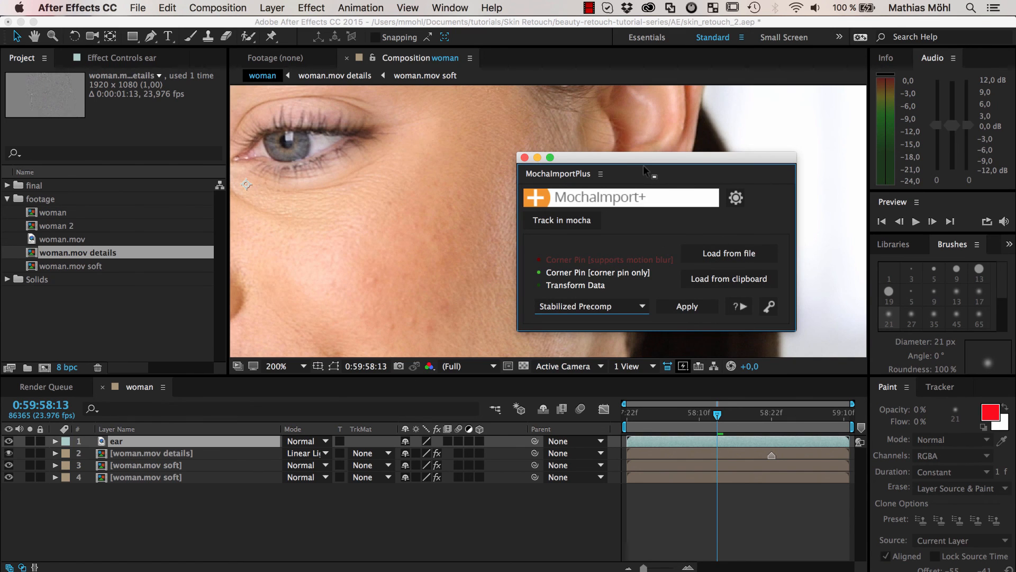
pyautogui.moveTo(640, 158); pyautogui.dragTo(218, 149)
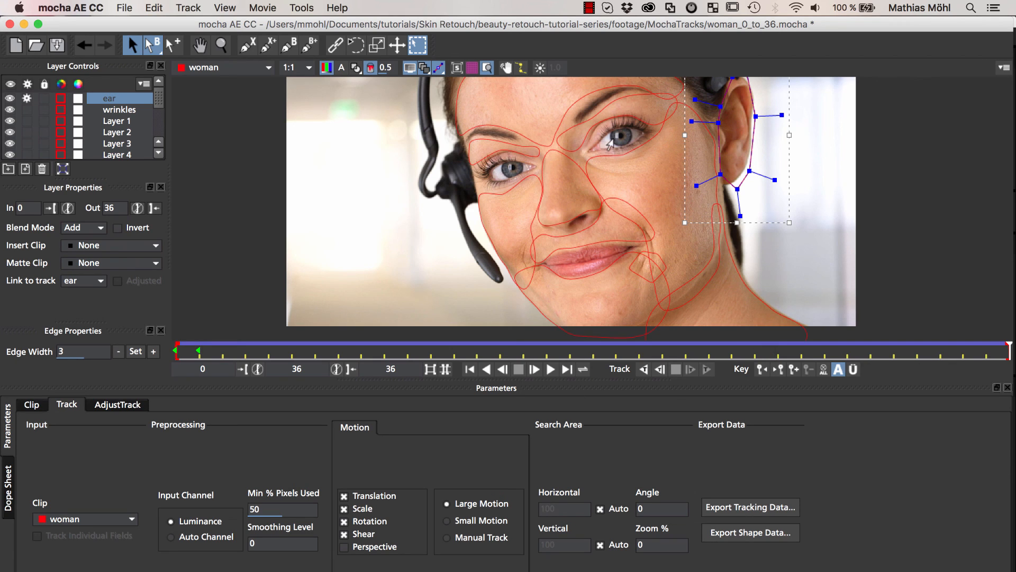
# Step: Switch to mocha, display the ear layer's planar surface at frame 0, and widen it beyond both sides of the ear
pyautogui.click(458, 69)
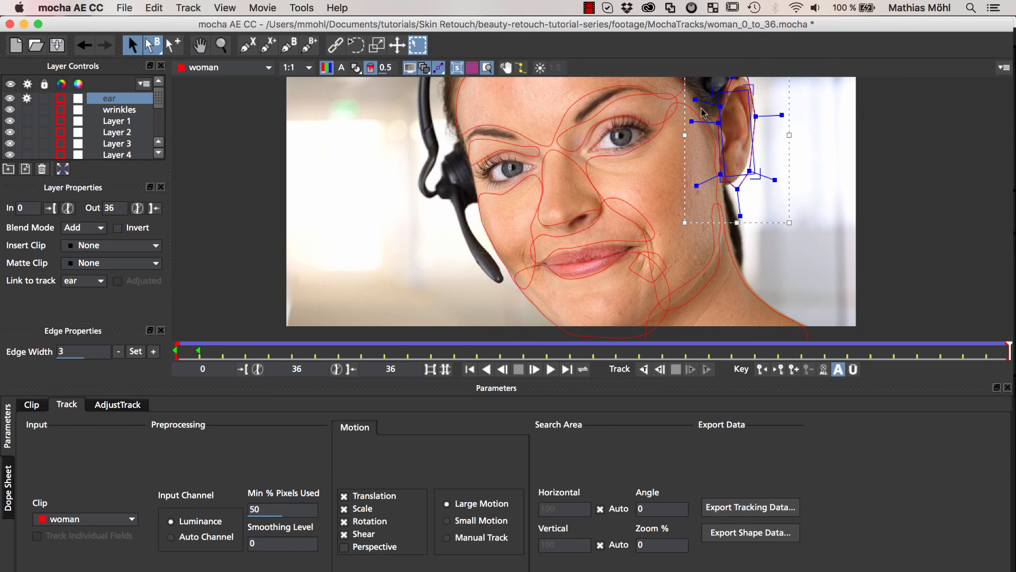
pyautogui.moveTo(1005, 347); pyautogui.dragTo(147, 314)
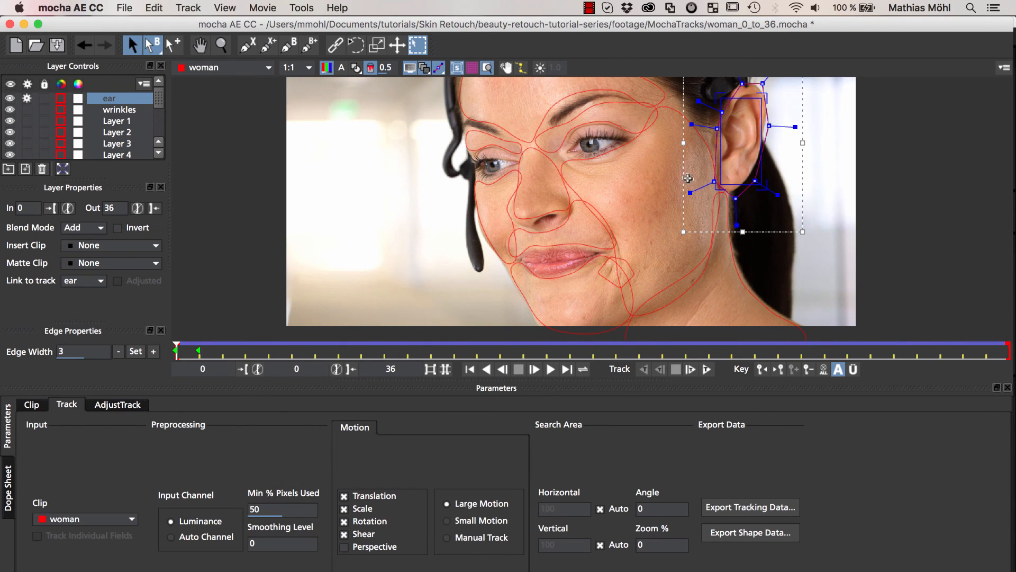
pyautogui.moveTo(722, 148); pyautogui.dragTo(677, 160)
pyautogui.moveTo(762, 136); pyautogui.dragTo(817, 136)
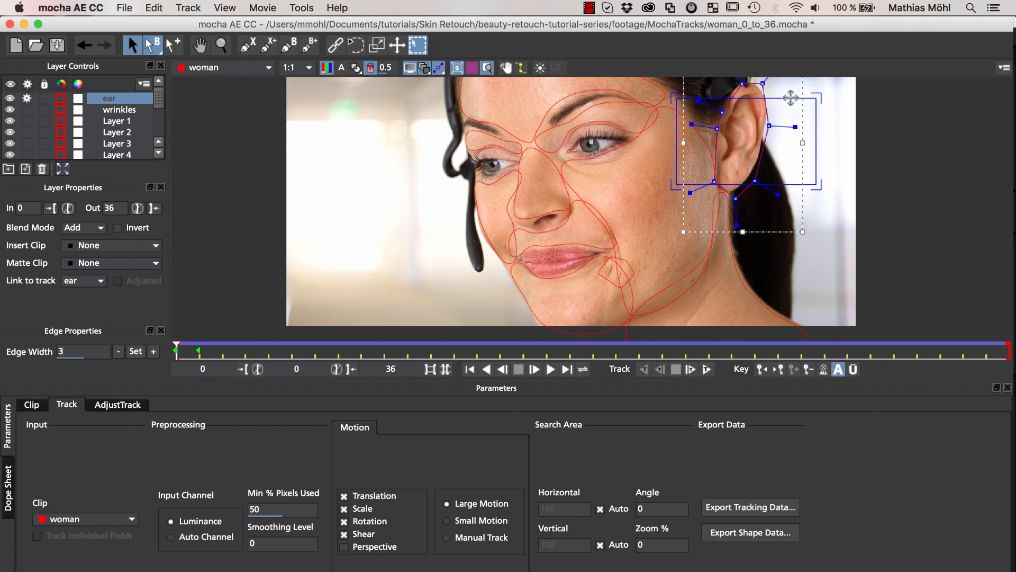
# Step: Enlarge the ear layer's planar surface on all four sides so it covers the whole ear with a margin around it
pyautogui.moveTo(815, 98); pyautogui.dragTo(808, 92)
pyautogui.press('super+z')
pyautogui.moveTo(822, 129); pyautogui.dragTo(835, 130)
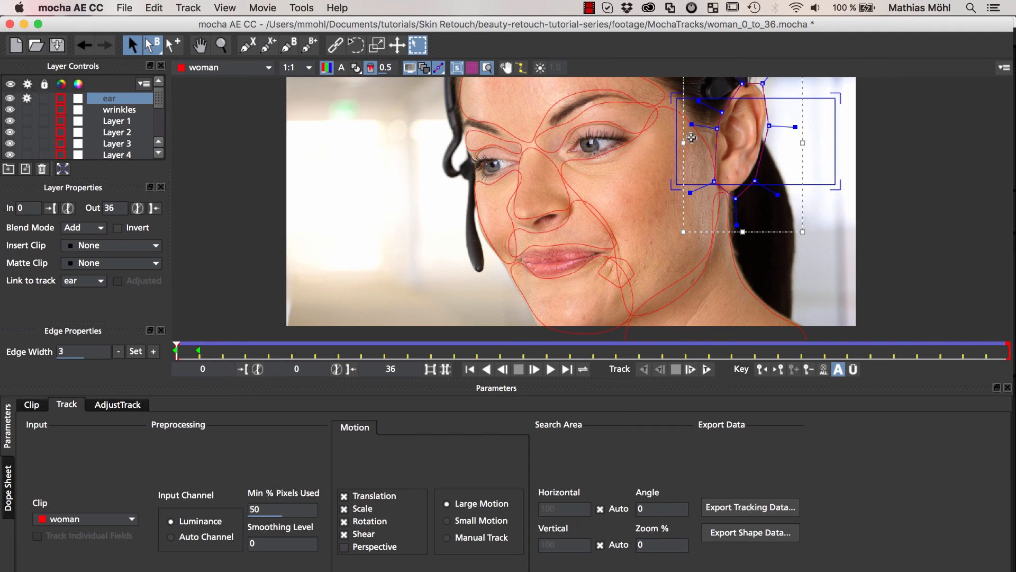
pyautogui.moveTo(669, 132); pyautogui.dragTo(647, 133)
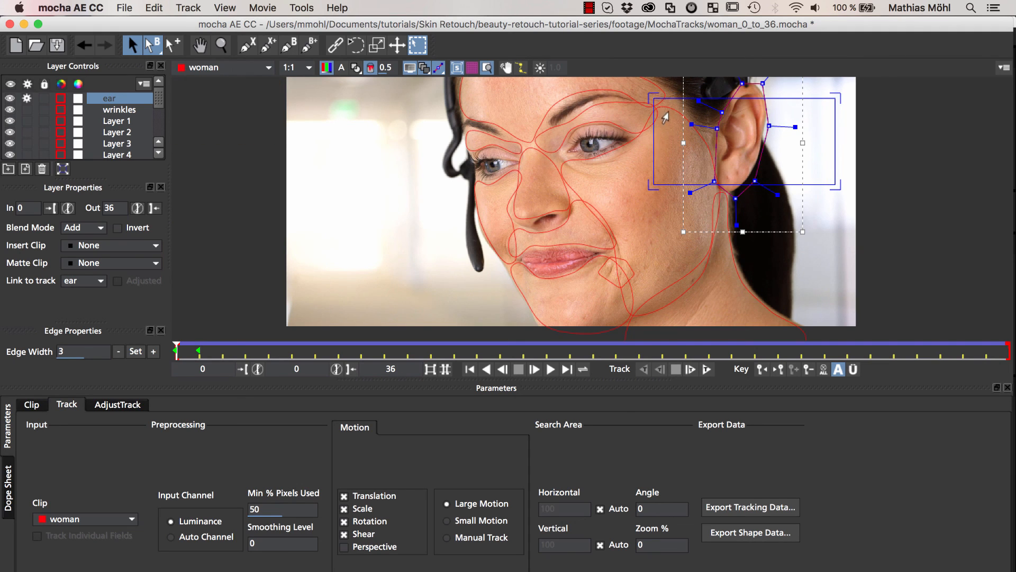
pyautogui.moveTo(674, 99); pyautogui.dragTo(681, 81)
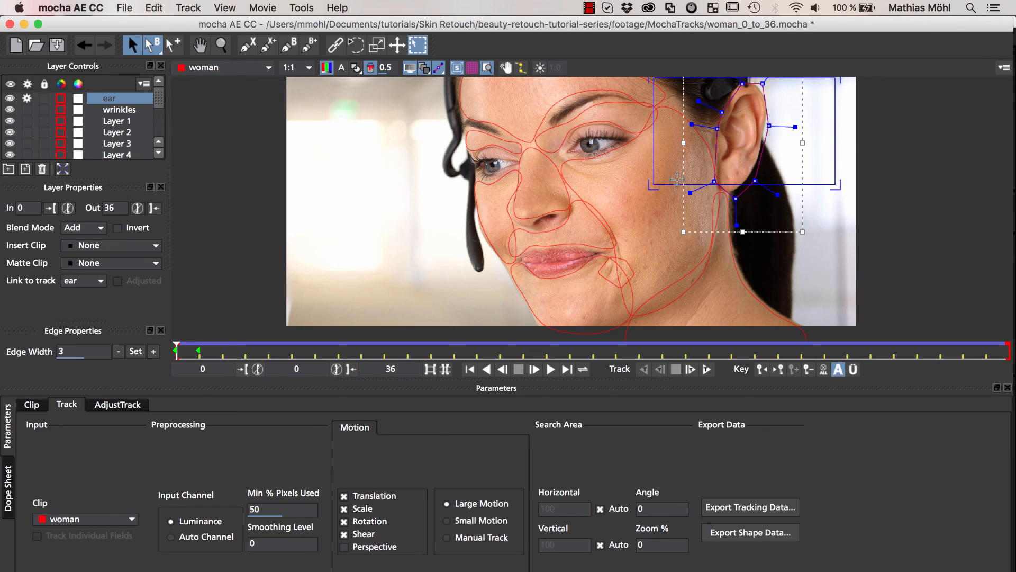
pyautogui.moveTo(826, 184); pyautogui.dragTo(826, 199)
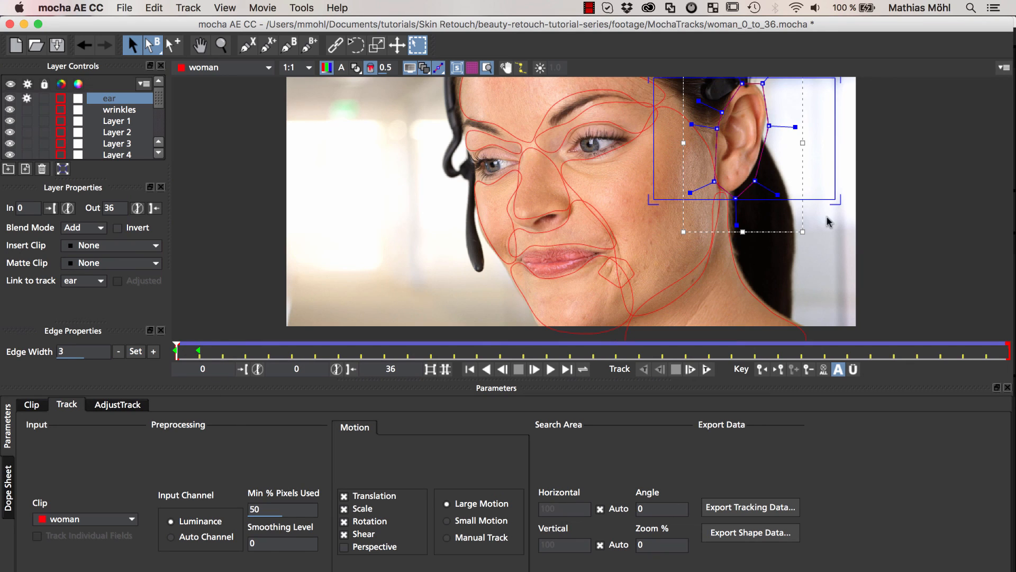
pyautogui.moveTo(836, 155); pyautogui.dragTo(840, 154)
pyautogui.moveTo(654, 139); pyautogui.dragTo(646, 138)
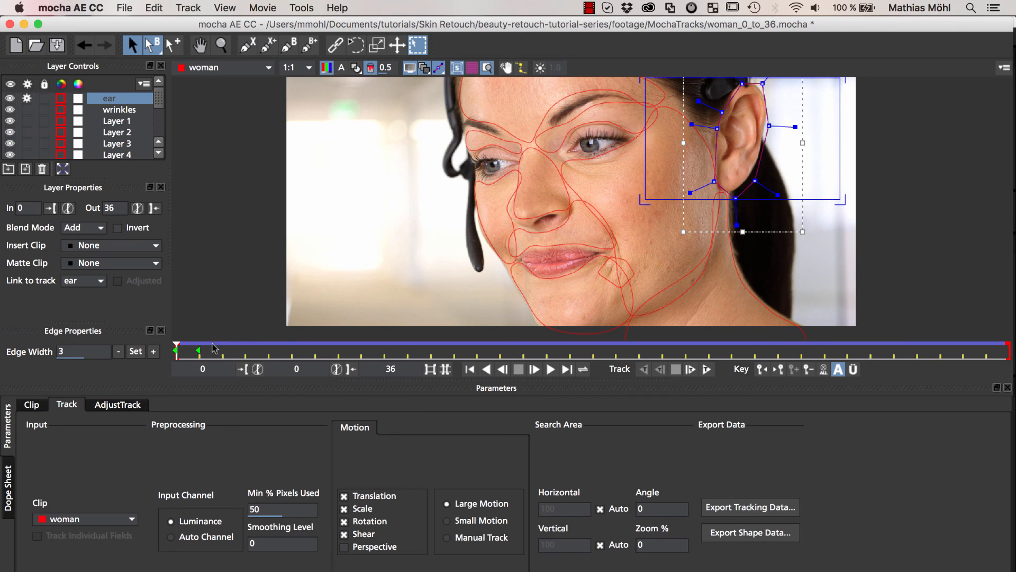
# Step: Copy the ear tracking data at frame 0 to the clipboard in the After Effects Corner Pin [corner pin only] format
pyautogui.moveTo(176, 351)
pyautogui.mouseDown()
pyautogui.moveTo(894, 351)
pyautogui.moveTo(180, 351)
pyautogui.mouseUp()
pyautogui.click(768, 508)
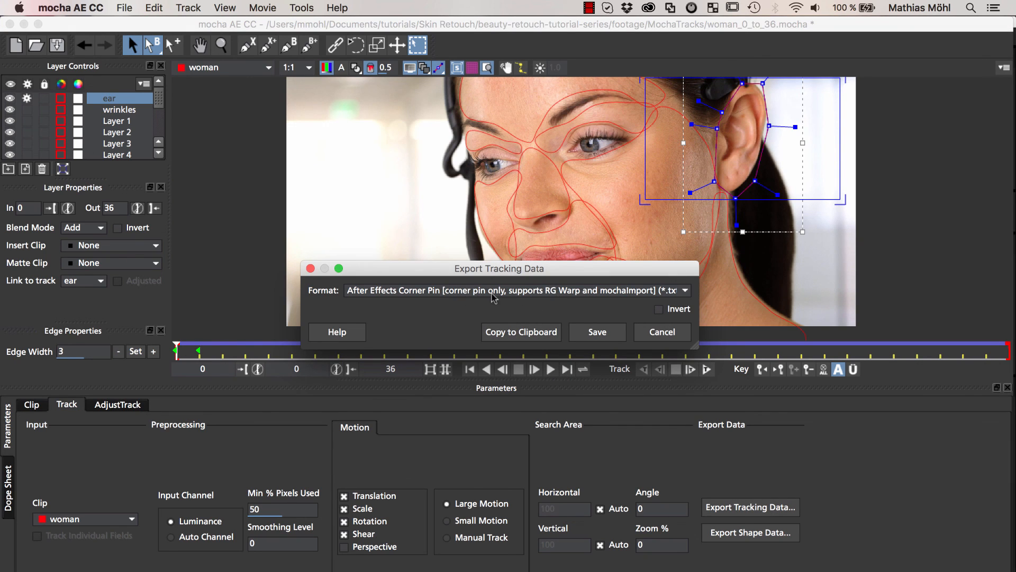
pyautogui.click(521, 331)
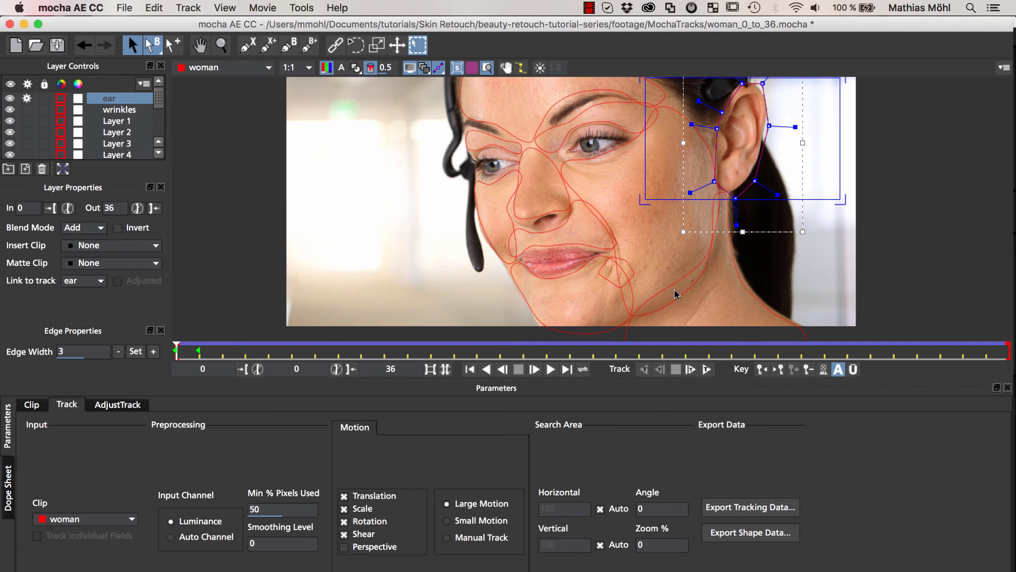
# Step: Switch to After Effects, load the clipboard track for the ear clip, and apply Stabilized Precomp using CC Power Pin with live expression
pyautogui.press('super+Tab')
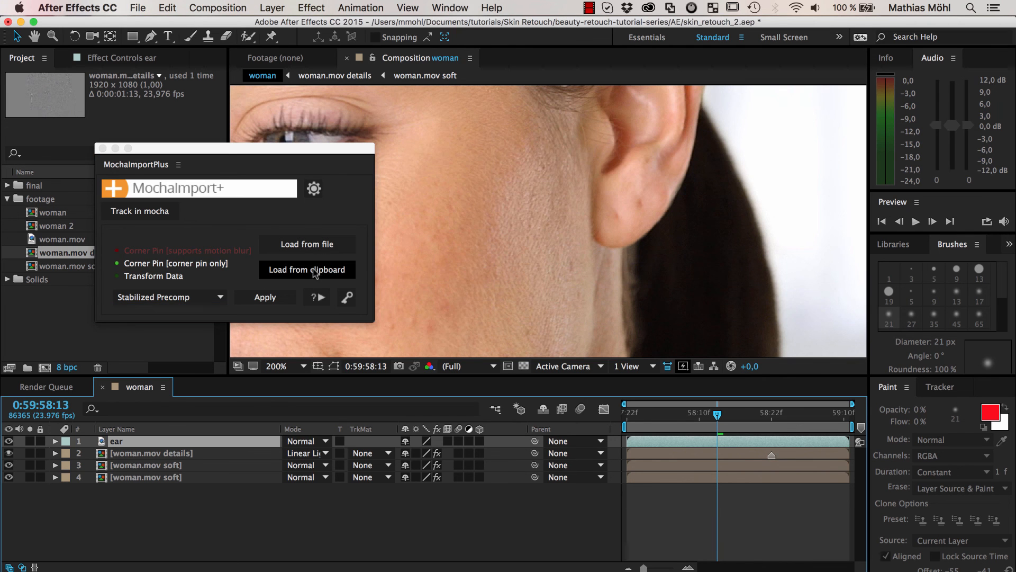
pyautogui.click(316, 273)
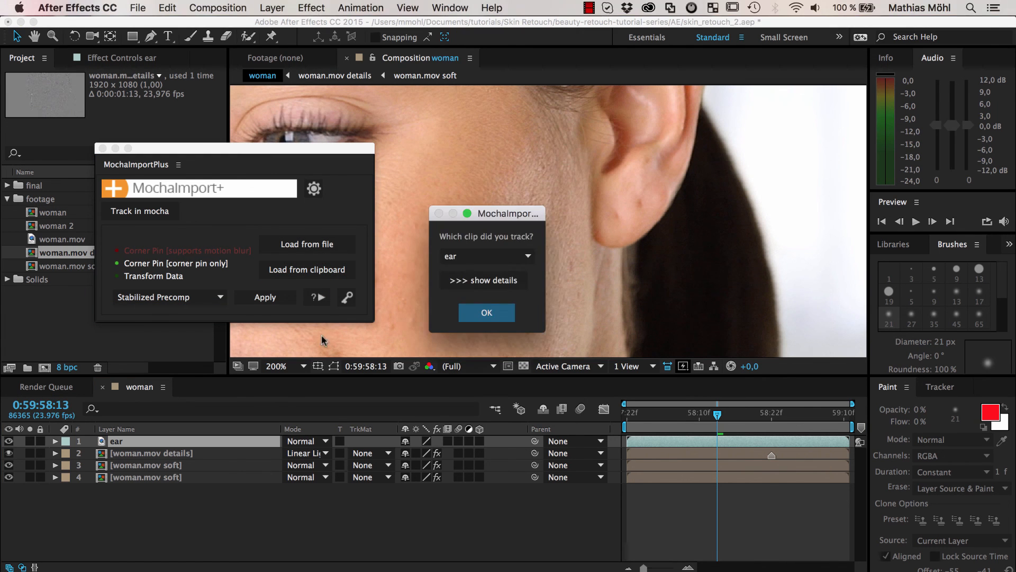
pyautogui.click(487, 315)
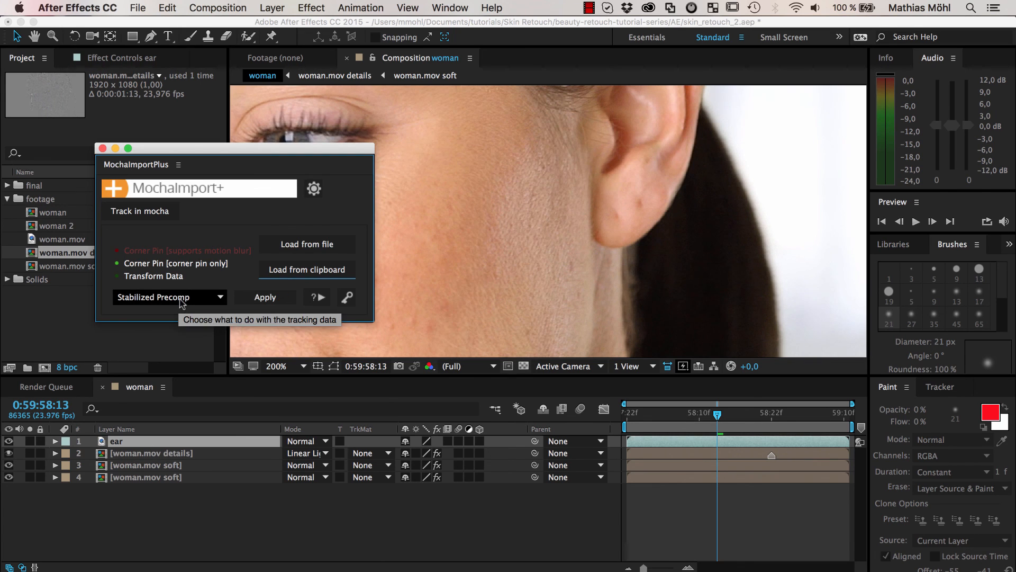
pyautogui.click(279, 300)
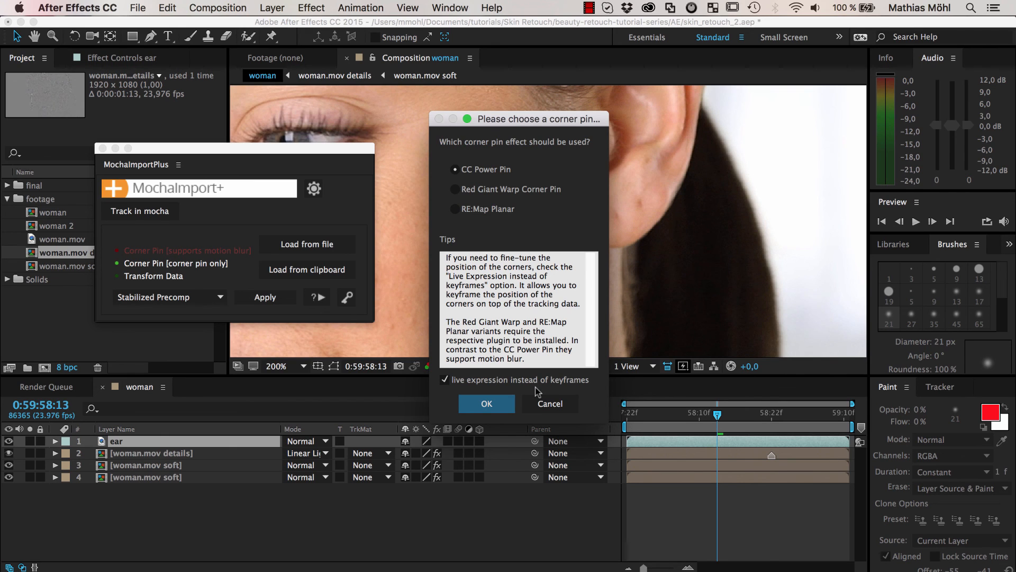
pyautogui.click(493, 410)
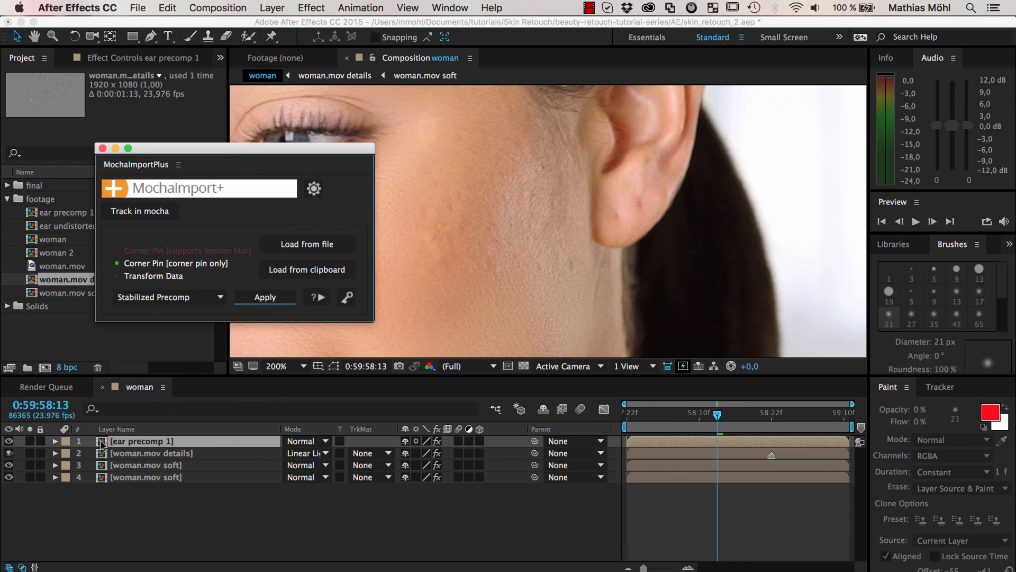
# Step: Solo the ear precomp 1 layer and play it from the first frame to examine how the patch follows the ear
pyautogui.click(30, 441)
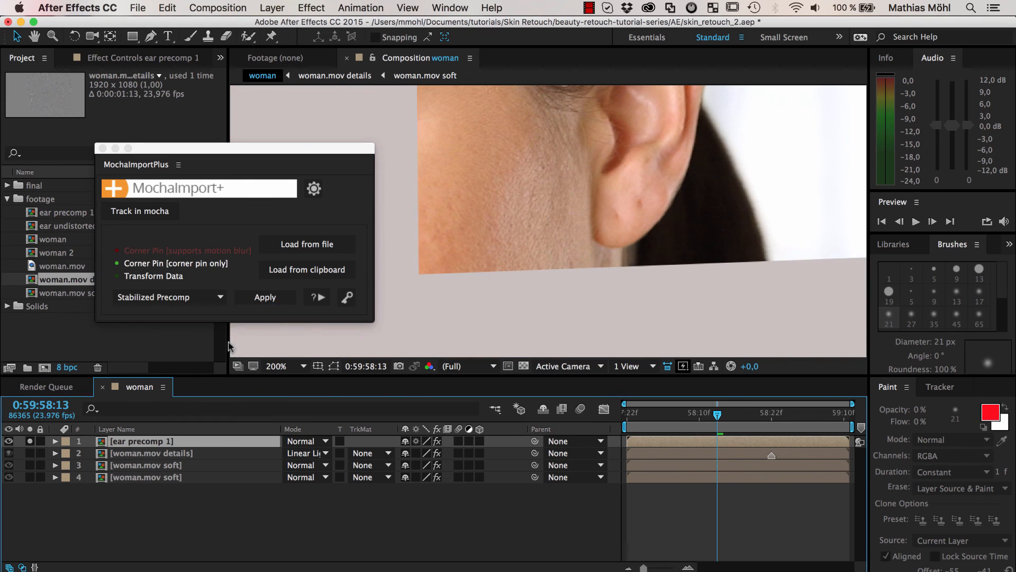
pyautogui.press(',')
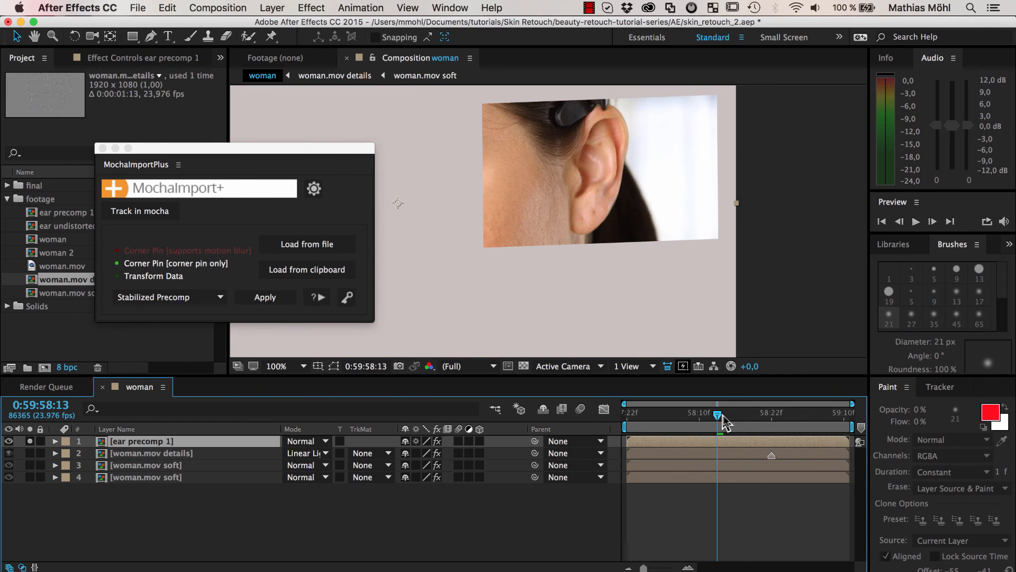
pyautogui.moveTo(723, 416); pyautogui.dragTo(627, 418)
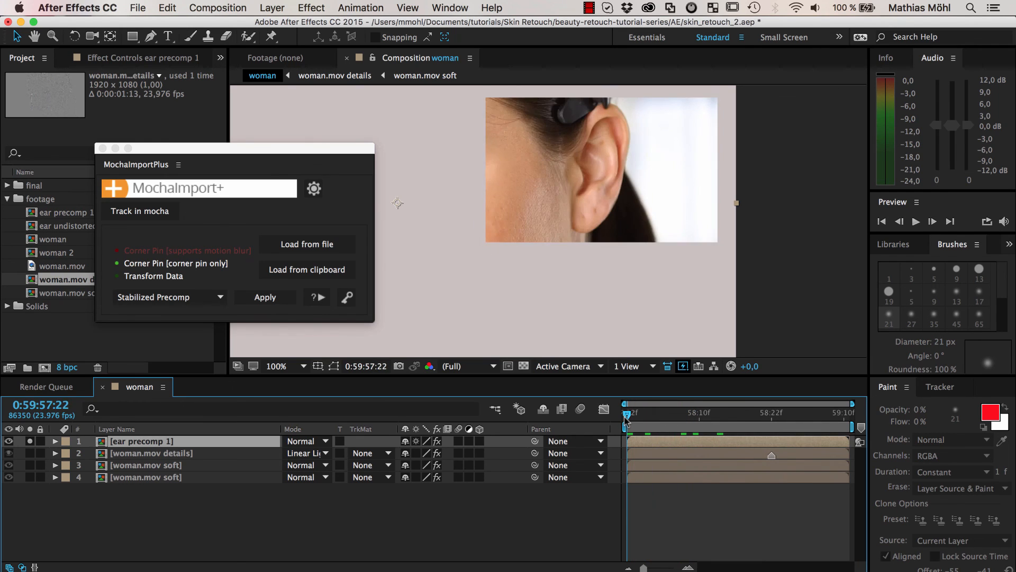
pyautogui.press('space')
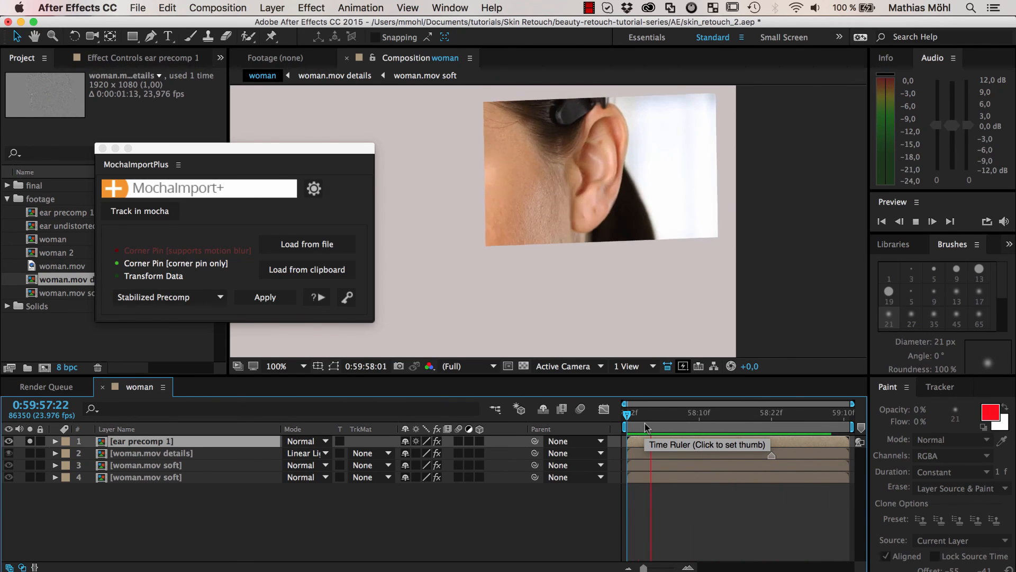
pyautogui.click(645, 418)
pyautogui.moveTo(646, 421); pyautogui.dragTo(593, 418)
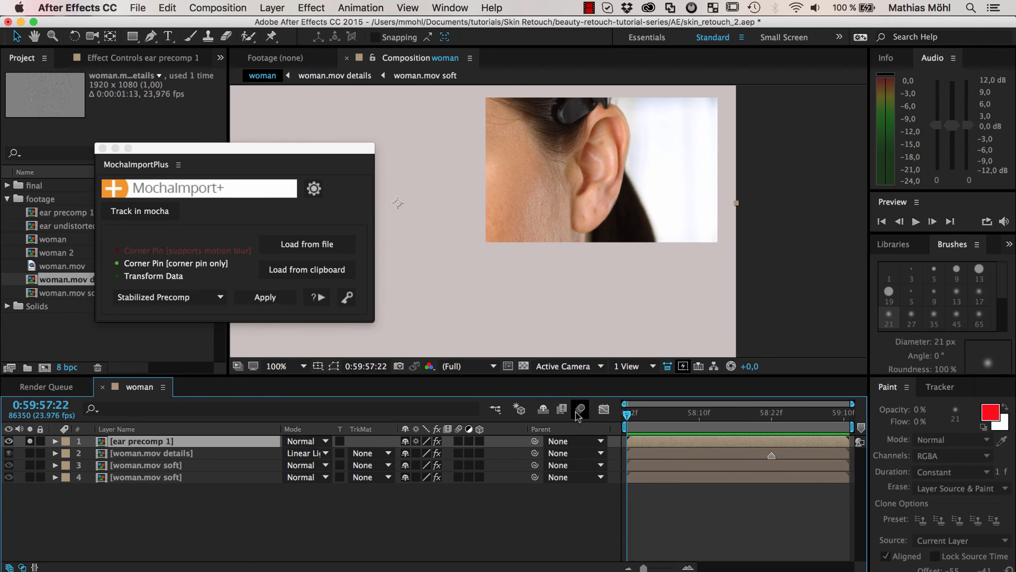
# Step: Open the ear precomp 1 composition and play it to check the ear's stabilization, stopping at 0:59:58:15
pyautogui.rightClick(133, 442)
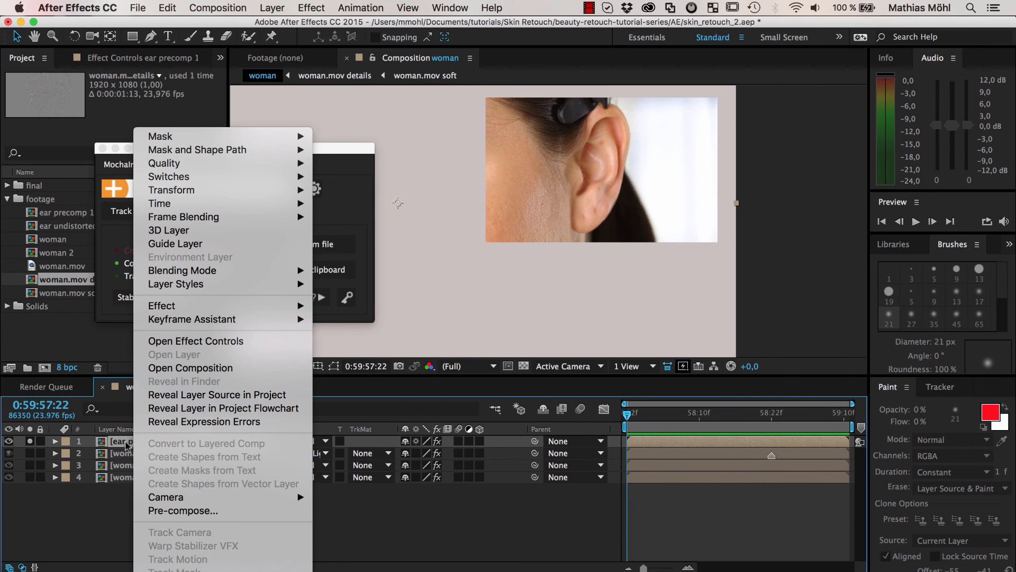
pyautogui.click(206, 368)
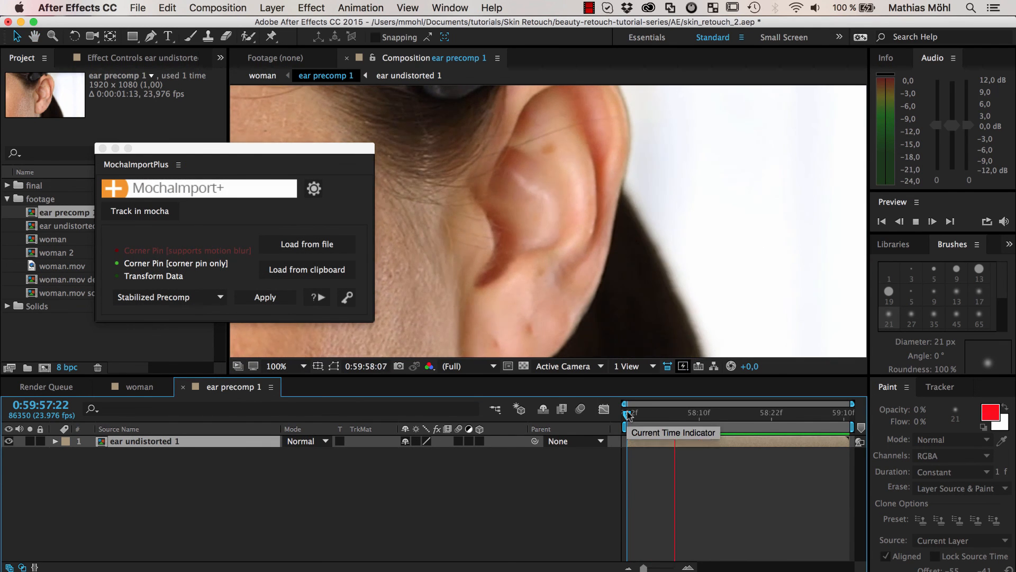
pyautogui.press('space')
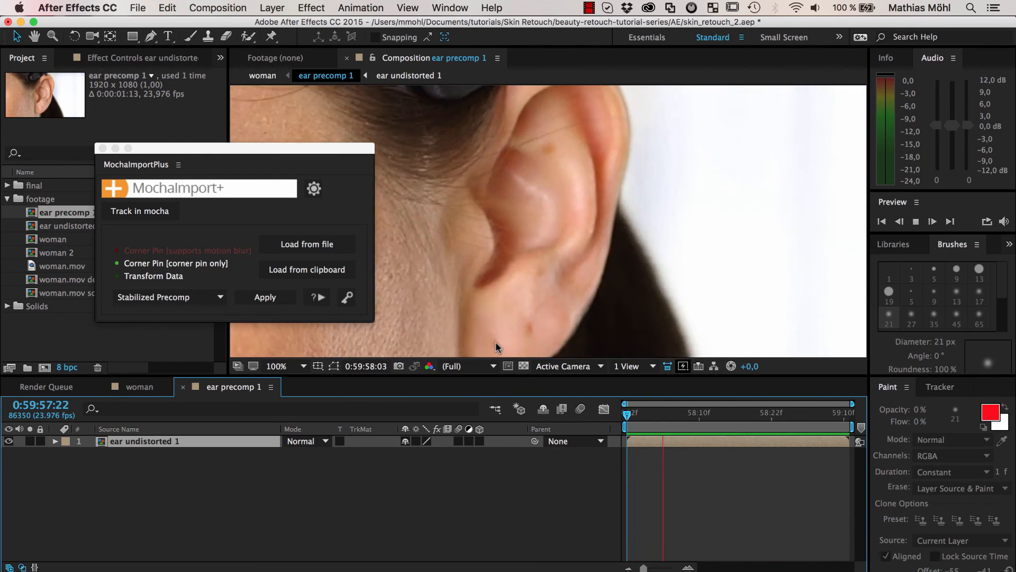
pyautogui.press('space')
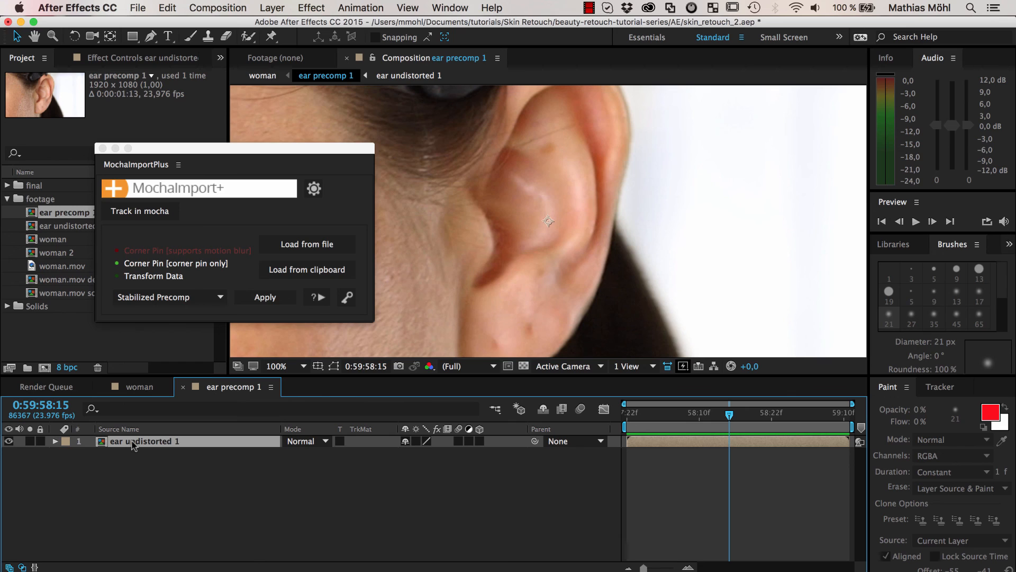
# Step: Rename the ear undistorted 1 layer to bg, duplicate it, and name the duplicate patch 1
pyautogui.press('Return')
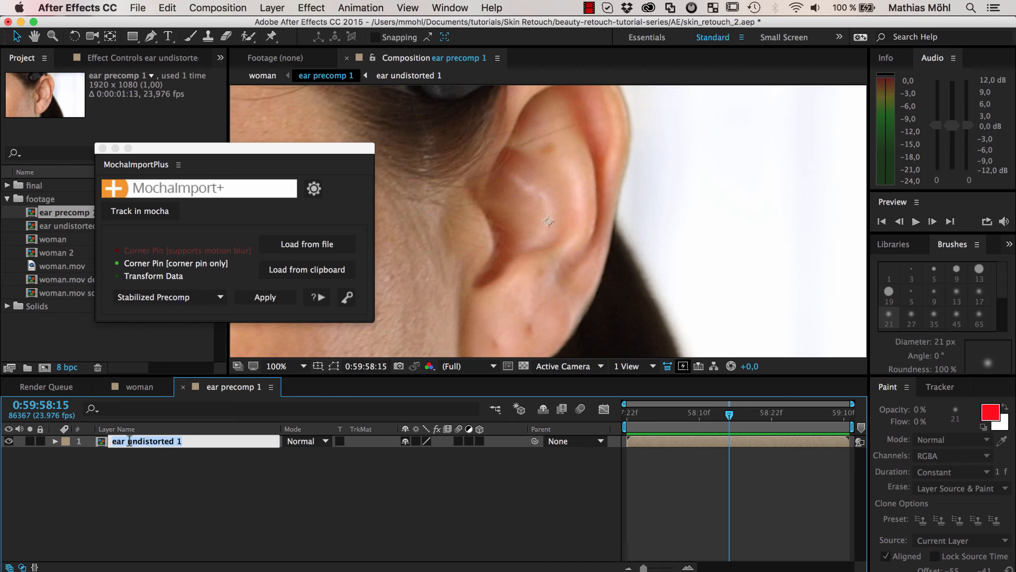
pyautogui.write('bg')
pyautogui.press('Return')
pyautogui.hotkey('ctrl', 'd')
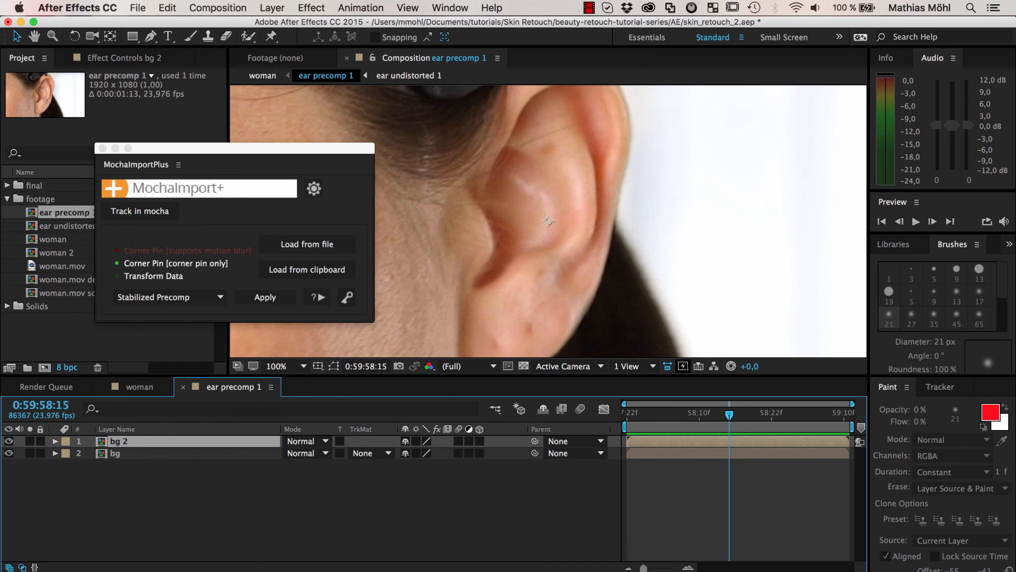
pyautogui.press('Return')
pyautogui.write('pa')
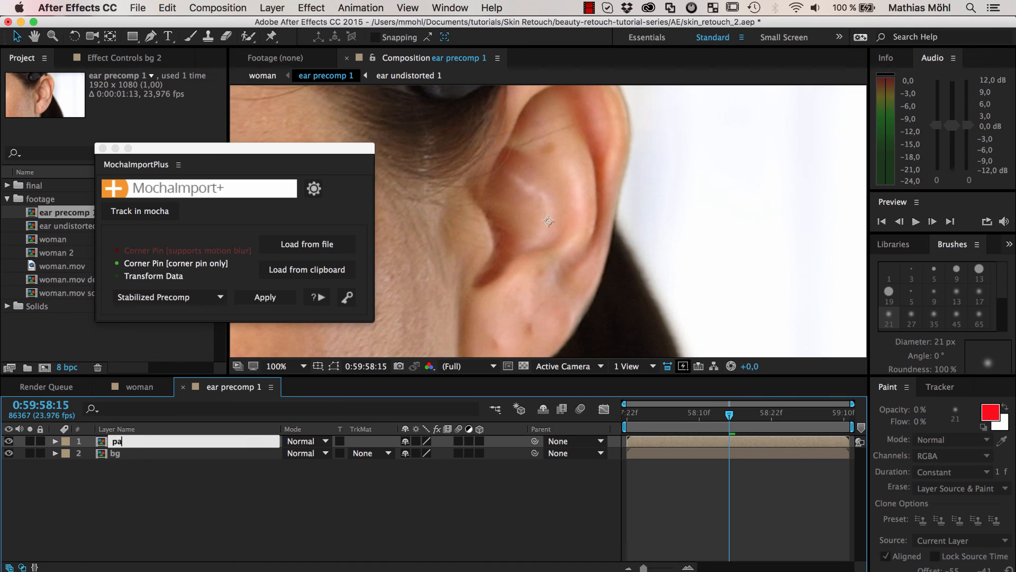
pyautogui.write('tch 1')
pyautogui.press('Return')
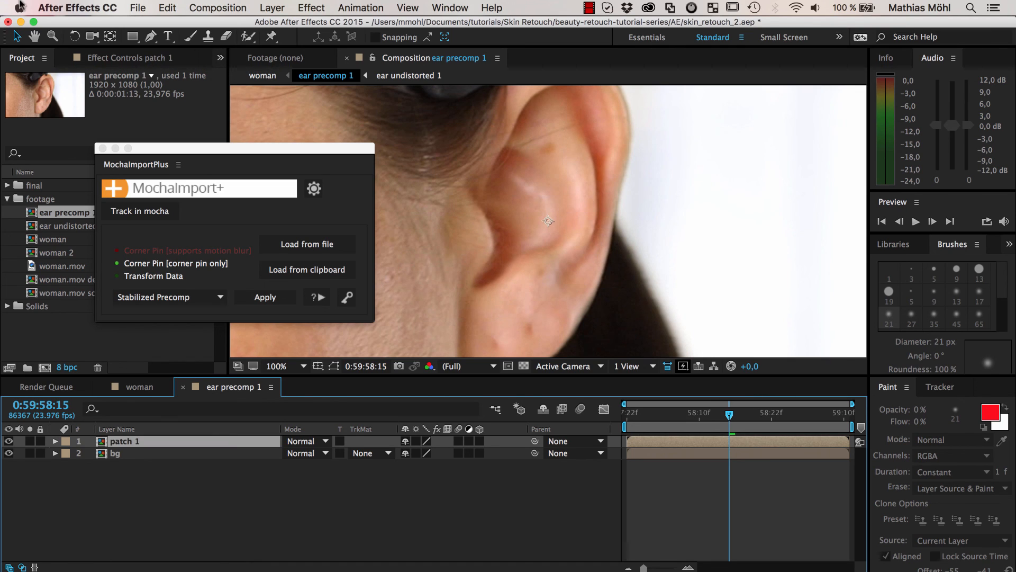
# Step: Draw a small closed four-point RotoBezier mask on patch 1 around clean skin just above the earlobe's upper blemish
pyautogui.click(150, 36)
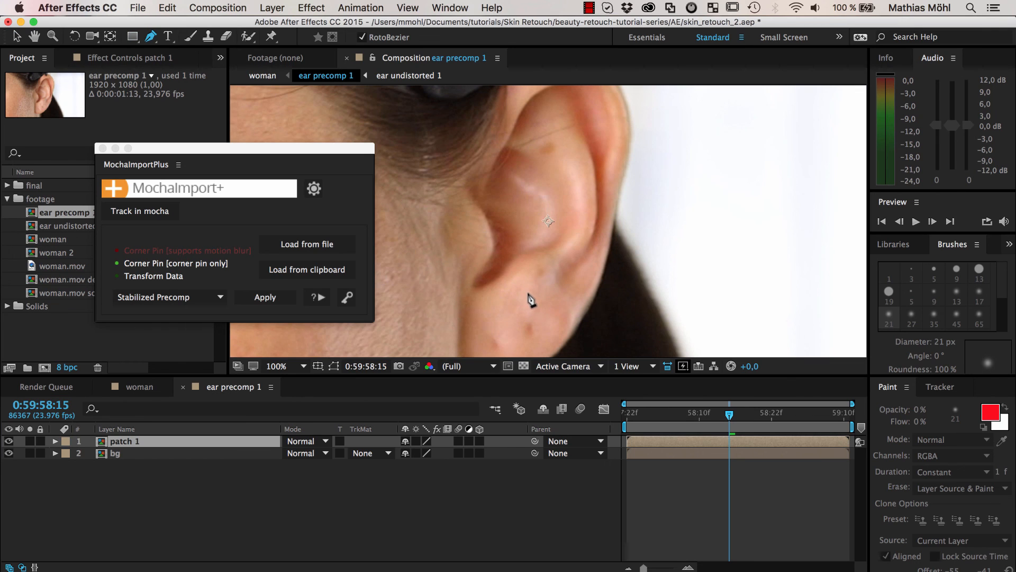
pyautogui.click(529, 291)
pyautogui.click(515, 303)
pyautogui.click(521, 315)
pyautogui.click(544, 309)
pyautogui.click(529, 292)
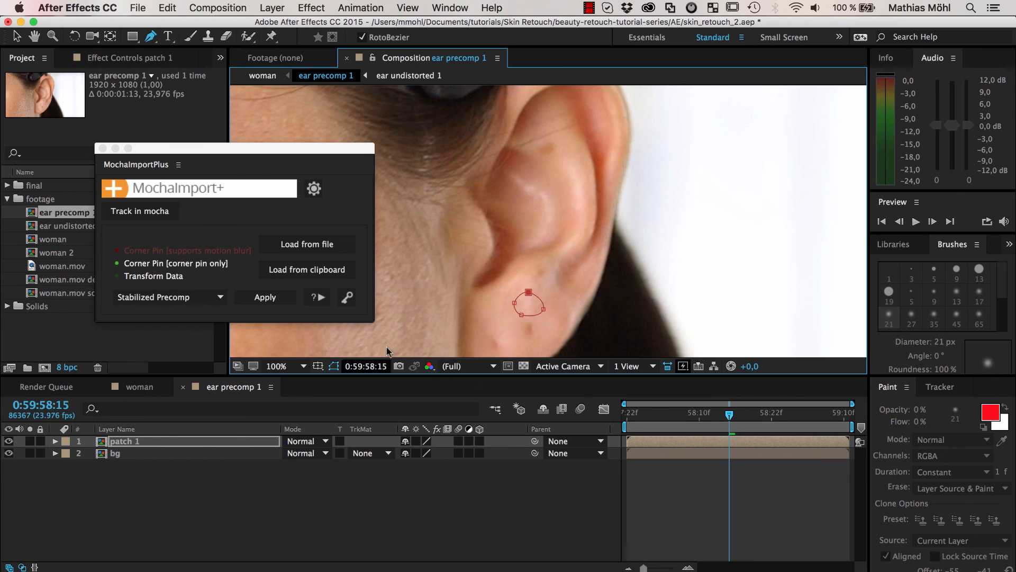
# Step: Draw a second small four-point mask on patch 1 over clean skin just above the earlobe's lower blemish
pyautogui.click(489, 314)
pyautogui.click(478, 328)
pyautogui.click(499, 333)
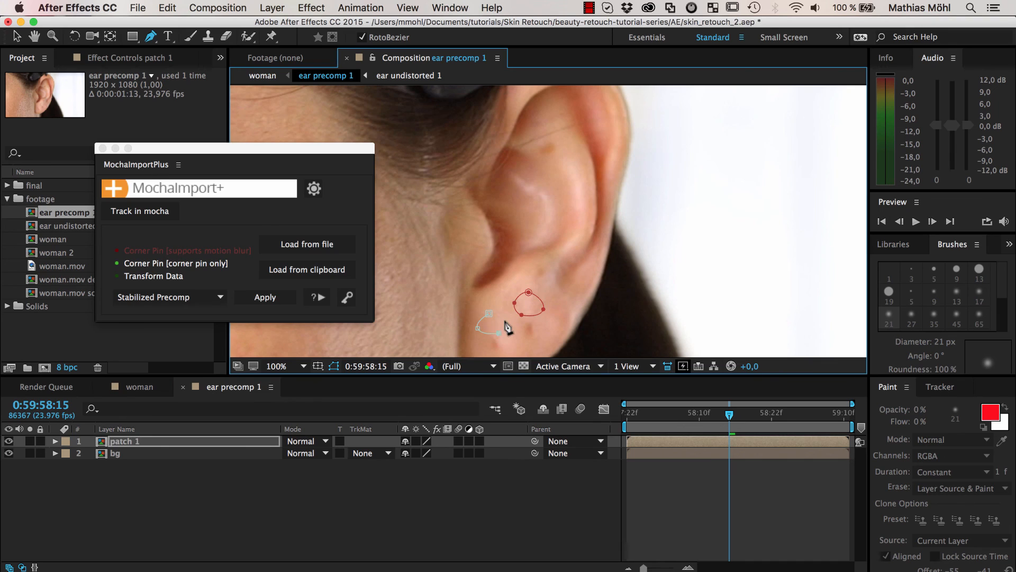
pyautogui.click(503, 318)
pyautogui.click(489, 314)
# Step: Move patch 1 down to position 960, 606 so both masked areas cover the earlobe blemishes, and select bg to view the result
pyautogui.click(139, 441)
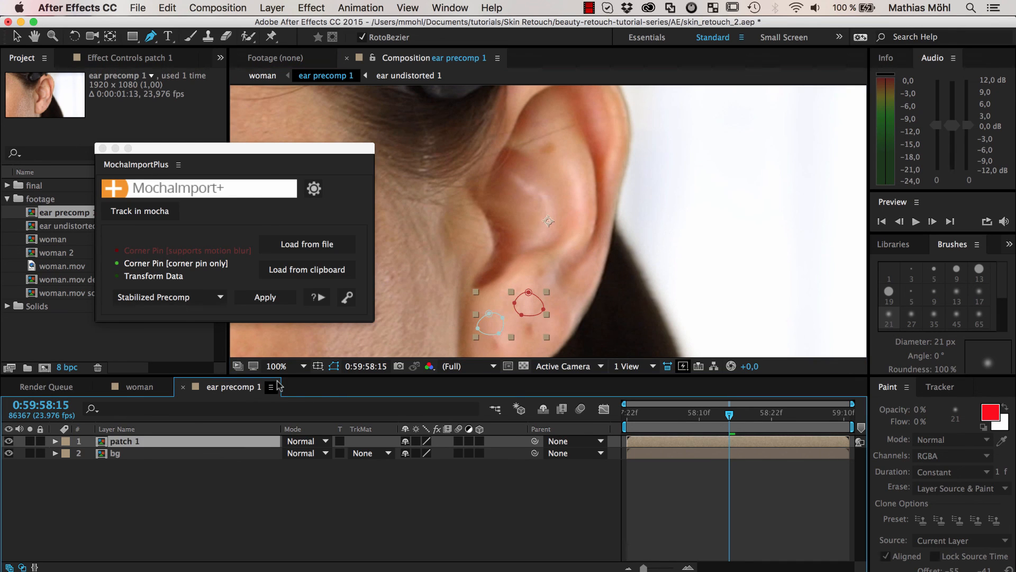
pyautogui.press('p')
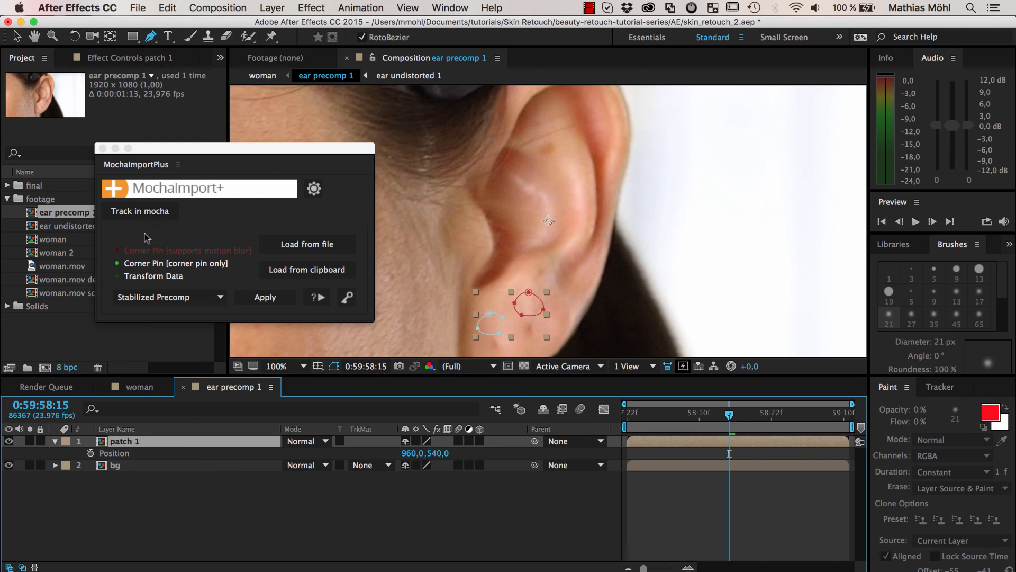
pyautogui.moveTo(439, 453); pyautogui.dragTo(481, 459)
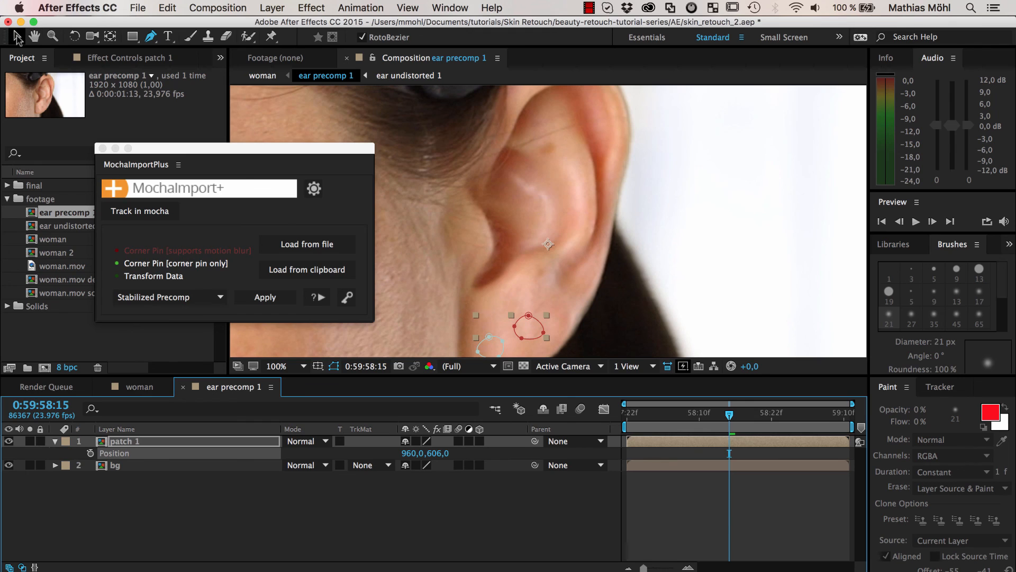
pyautogui.click(17, 36)
pyautogui.click(639, 316)
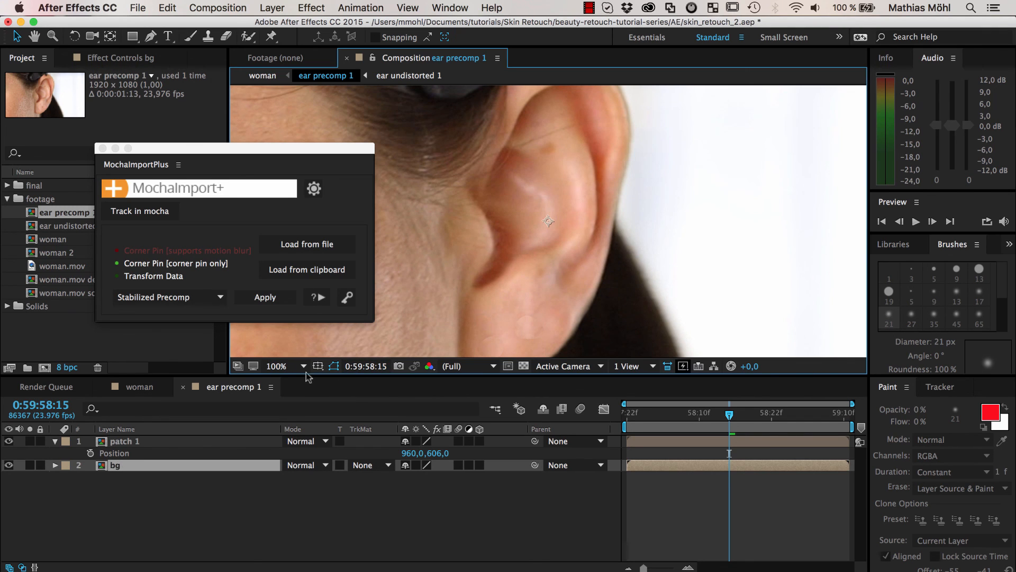
# Step: Set the Mask Feather of both patch 1 masks to 9 pixels
pyautogui.moveTo(456, 337); pyautogui.dragTo(459, 270)
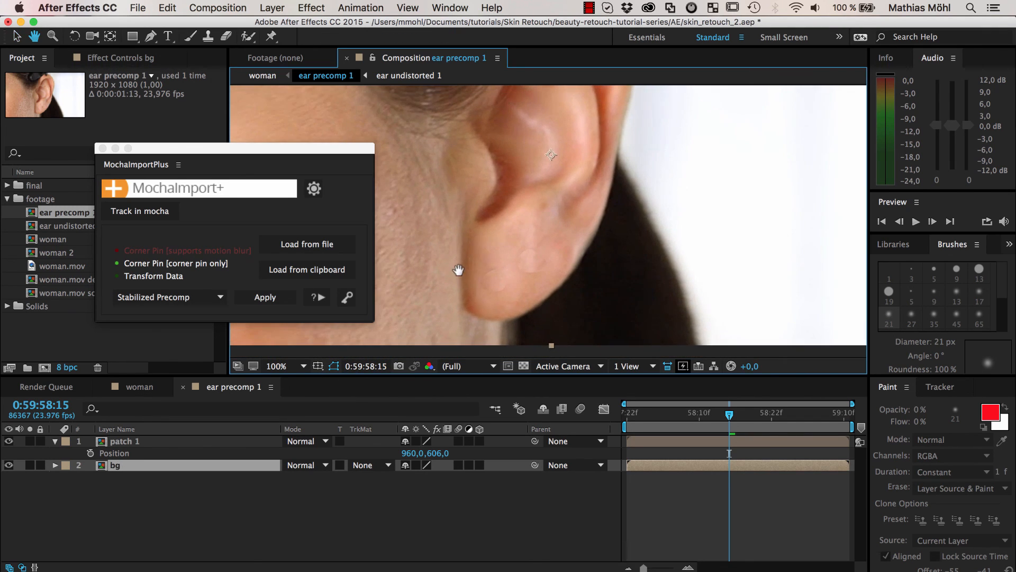
pyautogui.click(123, 446)
pyautogui.press('m')
pyautogui.press('f')
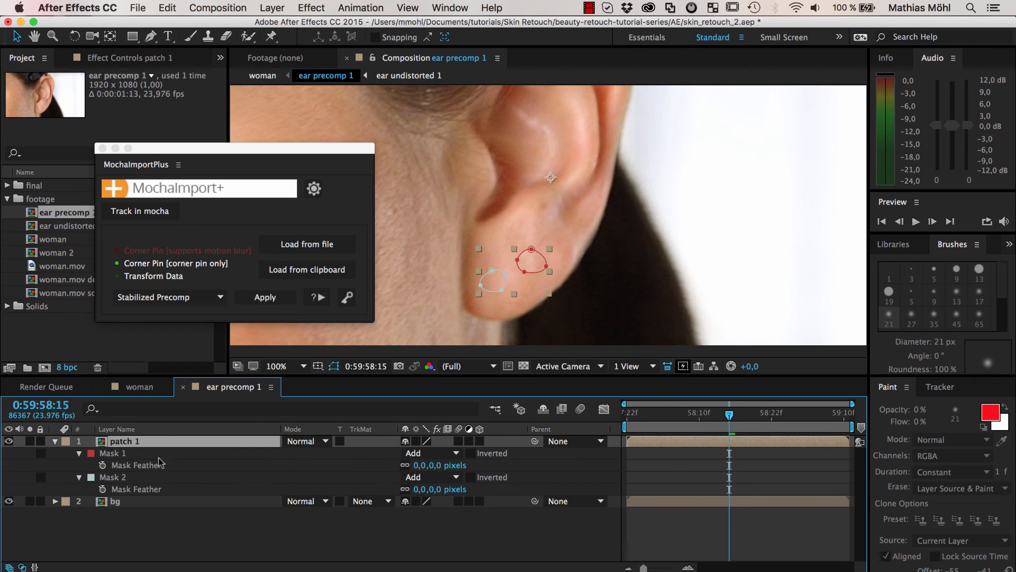
pyautogui.click(135, 465)
pyautogui.keyDown('shift'); pyautogui.click(142, 489); pyautogui.keyUp('shift')
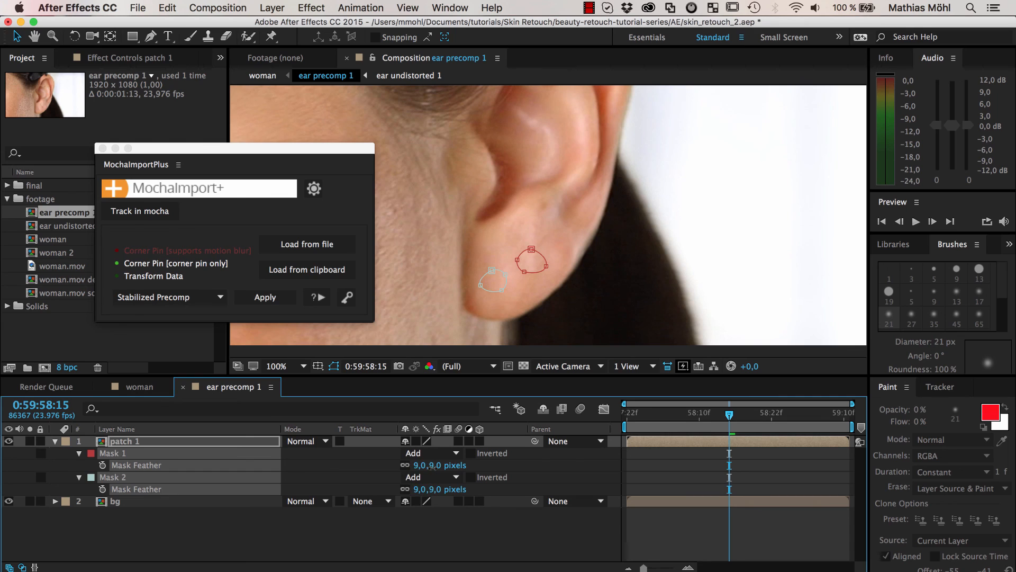
# Step: Hide the mask outlines in the viewer and set the Mask Feather of both patch 1 masks to 35 pixels
pyautogui.moveTo(431, 465); pyautogui.dragTo(437, 465)
pyautogui.click(333, 366)
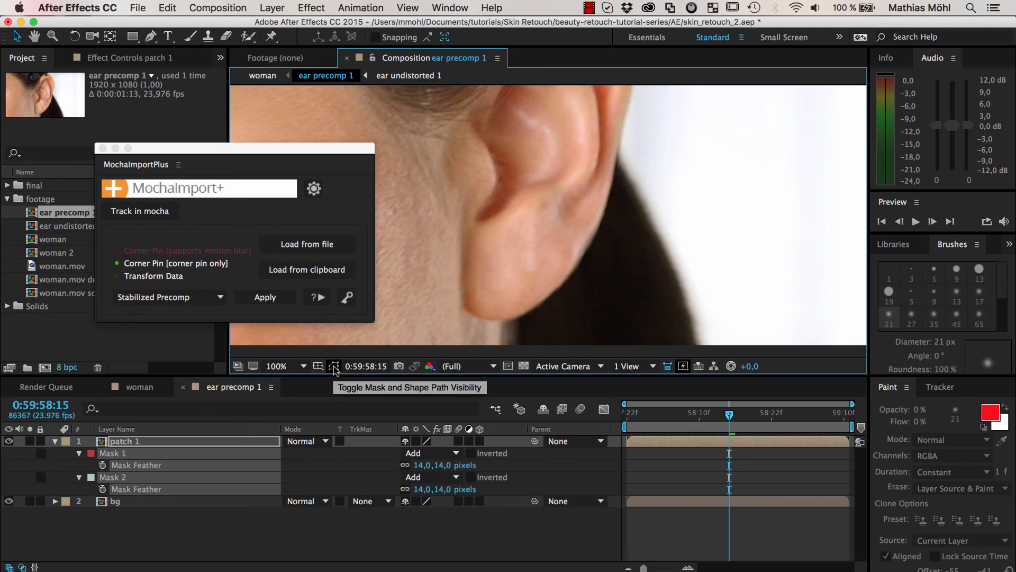
pyautogui.moveTo(427, 465)
pyautogui.mouseDown()
pyautogui.moveTo(438, 467)
pyautogui.moveTo(416, 466)
pyautogui.moveTo(445, 466)
pyautogui.moveTo(417, 465)
pyautogui.mouseUp()
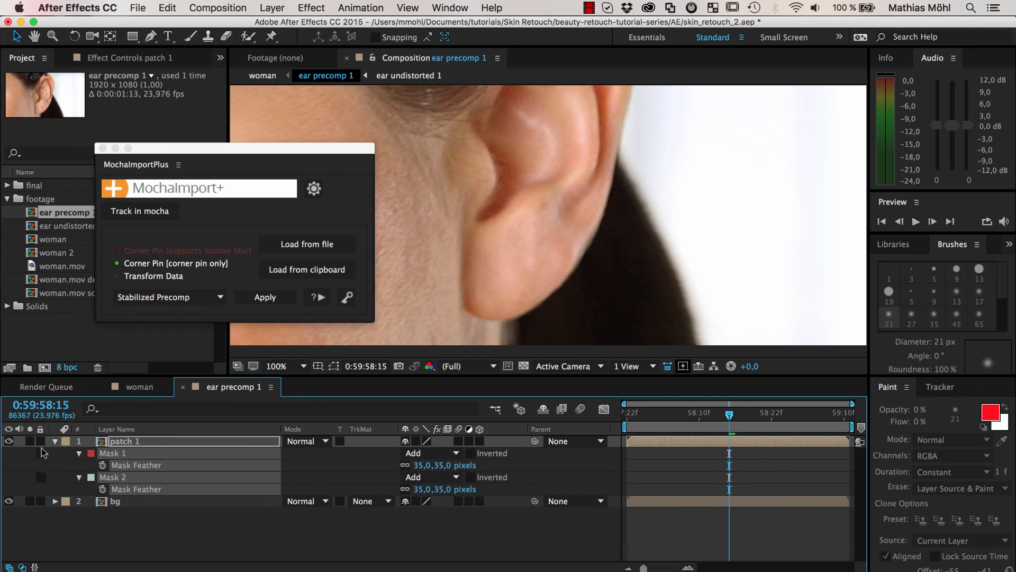
# Step: Compare the earlobe with patch 1 hidden and shown, and play the precomp from 0:59:57:23 to check the patches
pyautogui.click(12, 440)
pyautogui.click(12, 440)
pyautogui.click(634, 414)
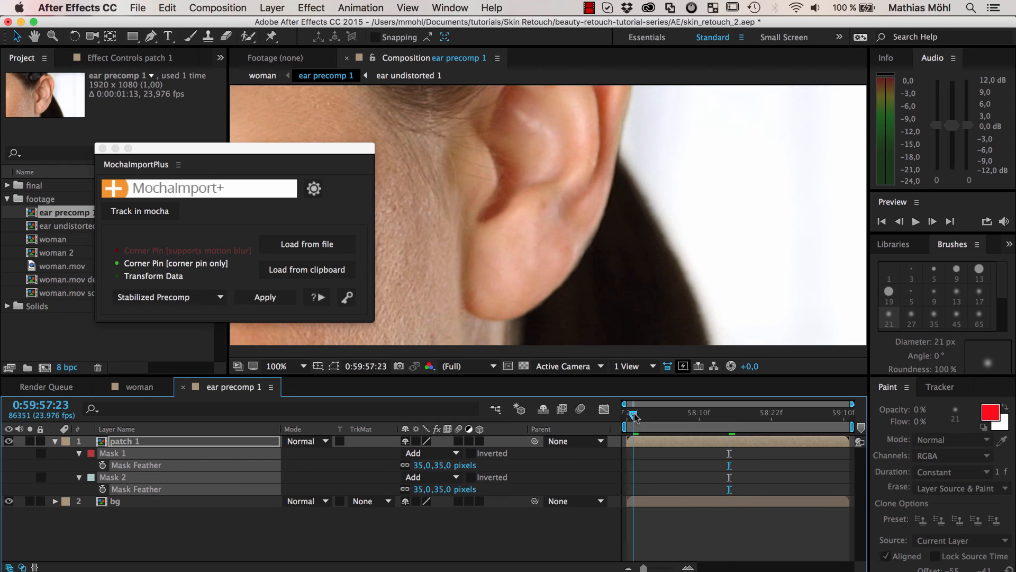
pyautogui.press('space')
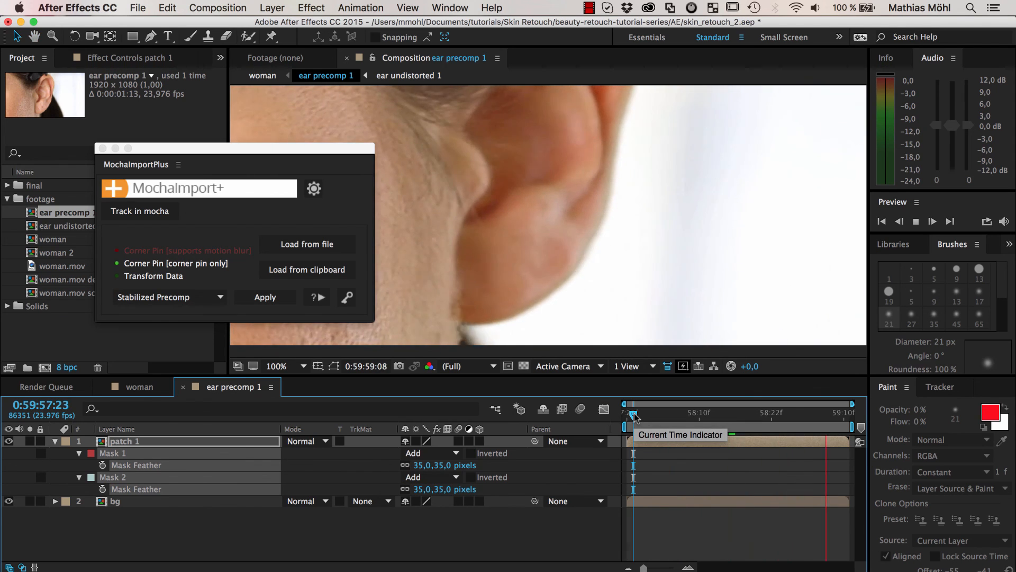
pyautogui.press('space')
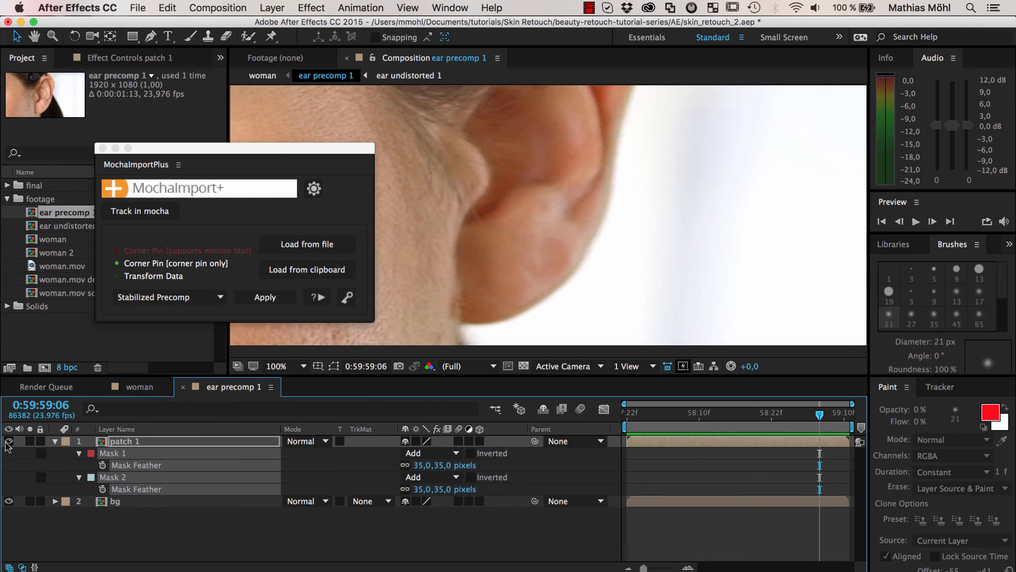
pyautogui.press('h')
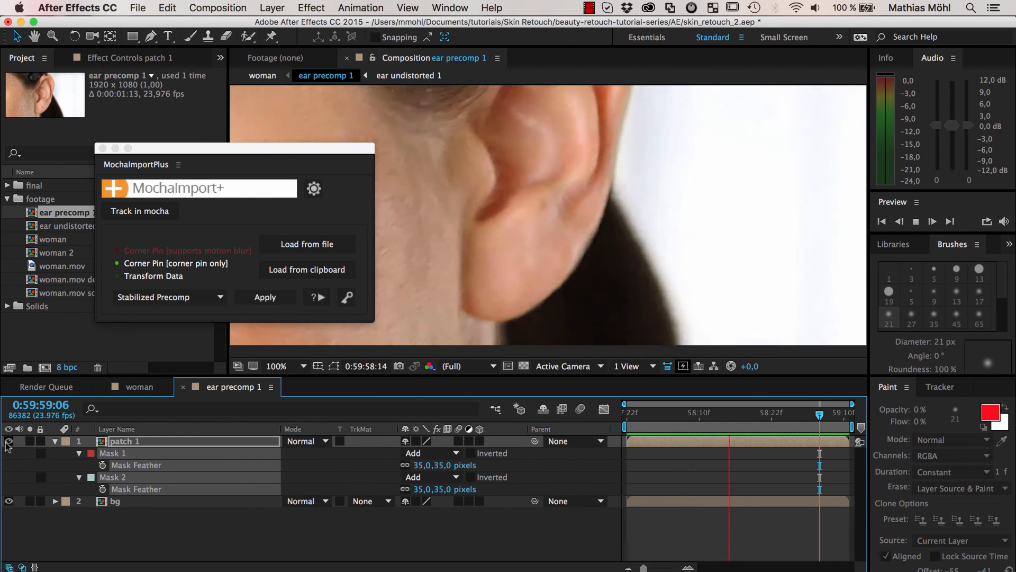
pyautogui.press('space')
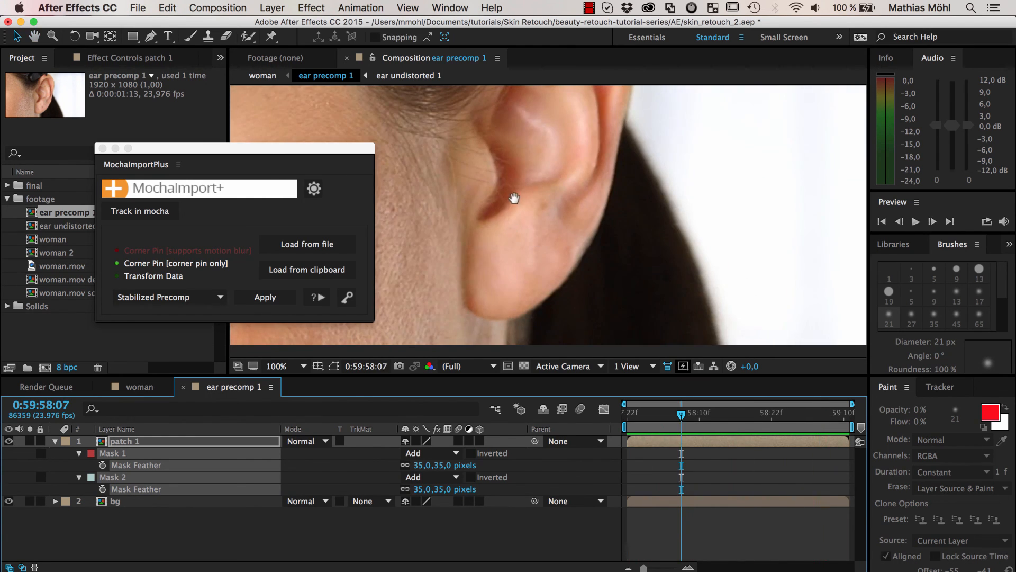
# Step: At 0:59:58:09, duplicate the bg layer, rename the copy patch 2, and place it above patch 1
pyautogui.press('space')
pyautogui.moveTo(515, 192); pyautogui.dragTo(511, 320)
pyautogui.moveTo(513, 243); pyautogui.dragTo(513, 256)
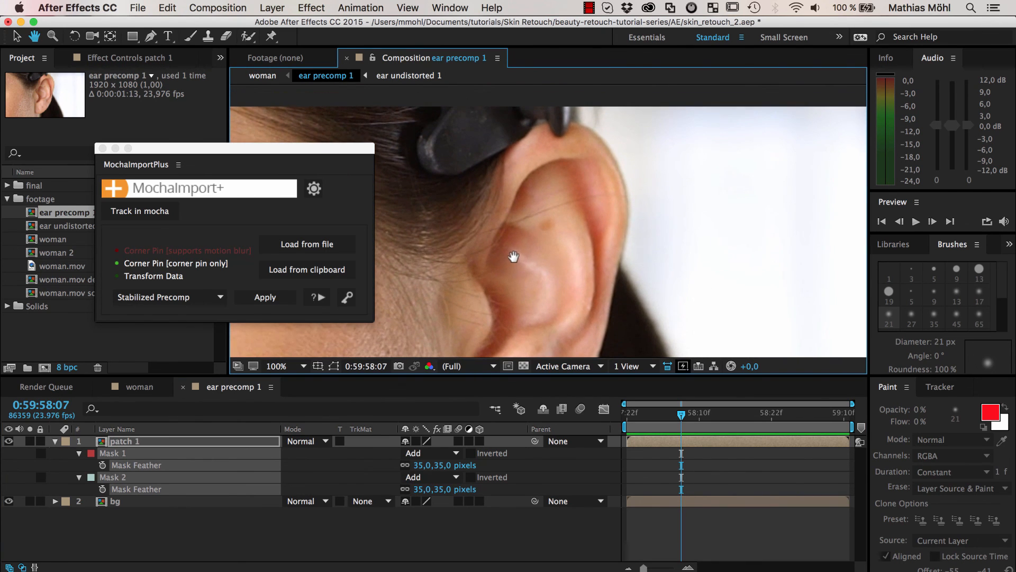
pyautogui.moveTo(681, 413)
pyautogui.mouseDown()
pyautogui.moveTo(610, 422)
pyautogui.moveTo(841, 413)
pyautogui.moveTo(693, 416)
pyautogui.mouseUp()
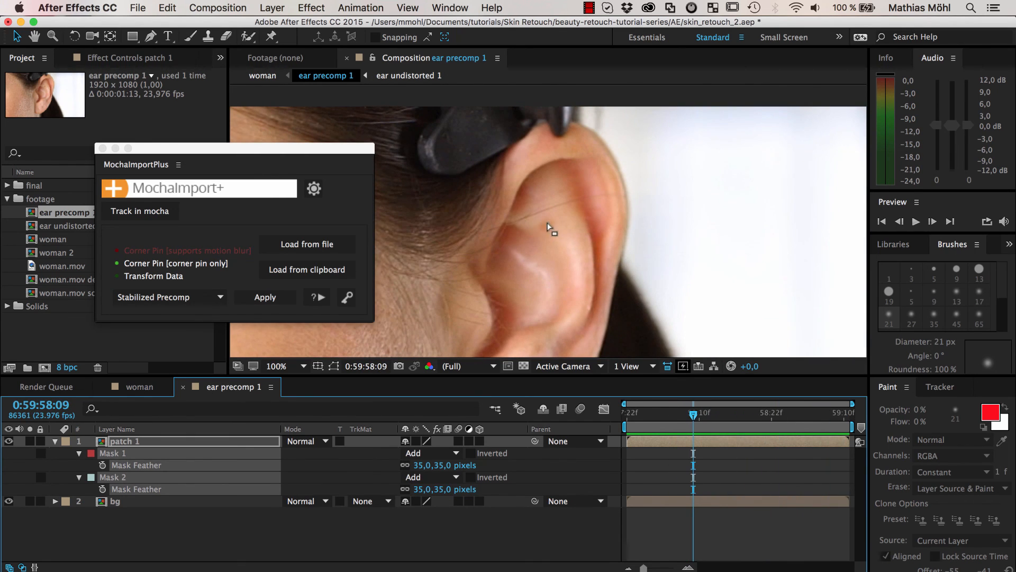
pyautogui.click(176, 532)
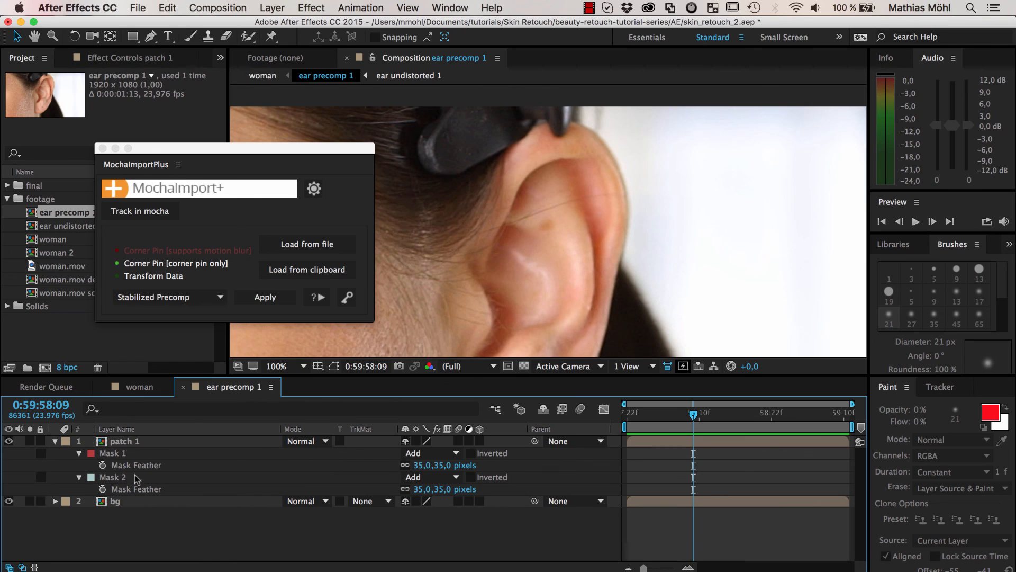
pyautogui.click(127, 502)
pyautogui.hotkey('ctrl', 'd')
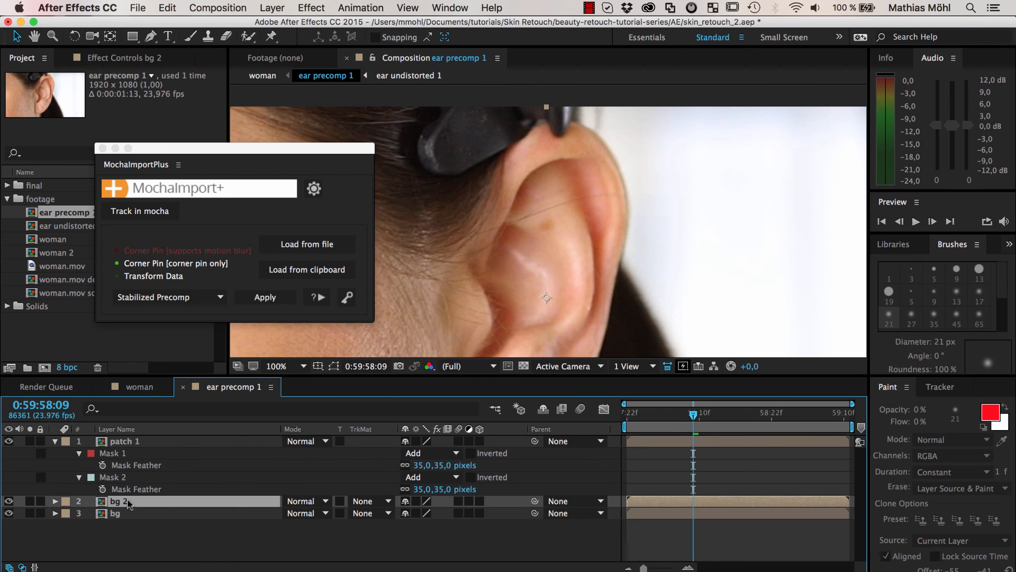
pyautogui.press('Return')
pyautogui.write('patch')
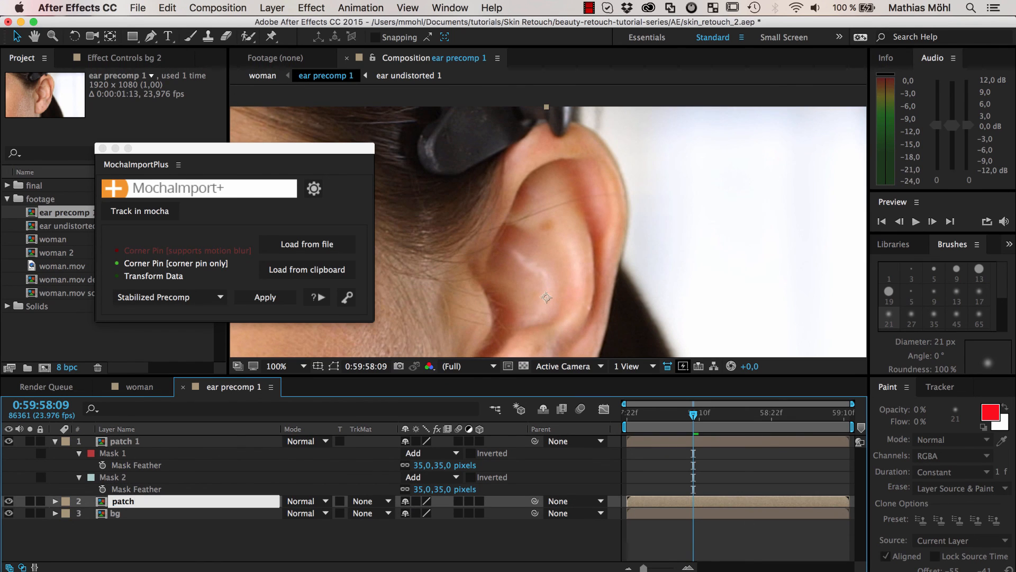
pyautogui.write(' 2')
pyautogui.press('Return')
pyautogui.moveTo(167, 502); pyautogui.dragTo(166, 431)
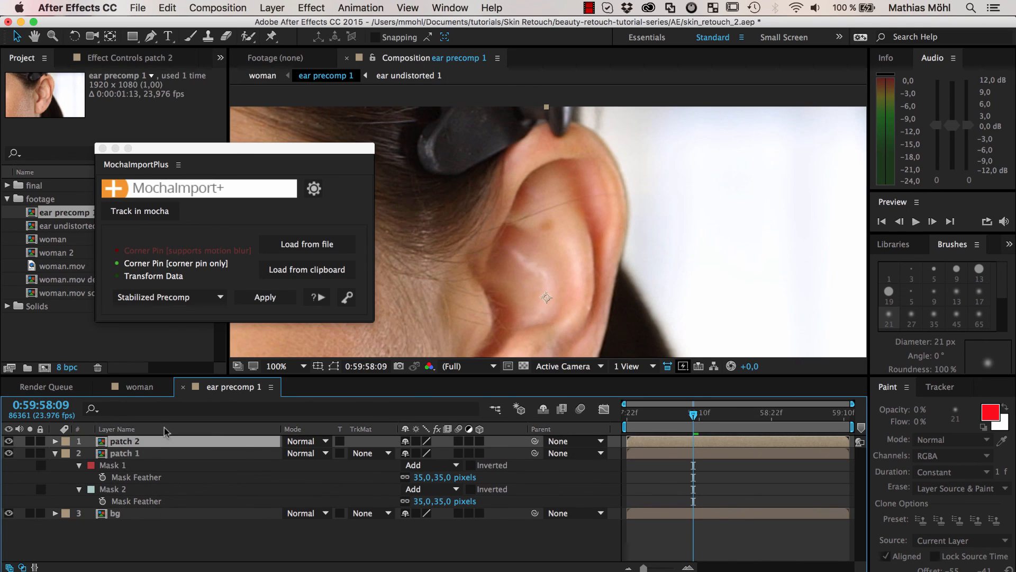
# Step: Draw a small closed four-point RotoBezier mask on patch 2 over clean skin just above the upper ear's blemish
pyautogui.click(151, 36)
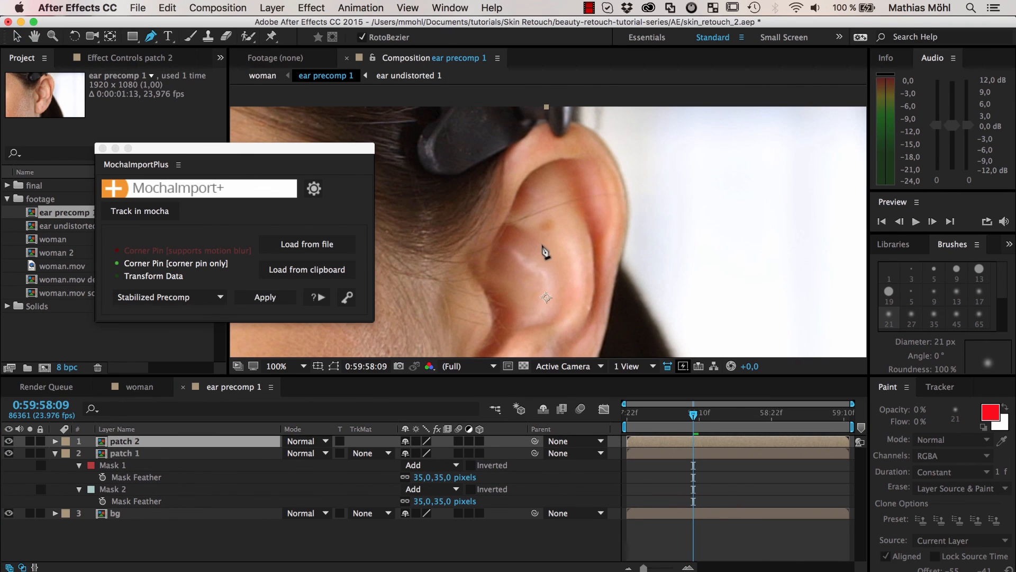
pyautogui.click(552, 188)
pyautogui.click(539, 195)
pyautogui.click(550, 204)
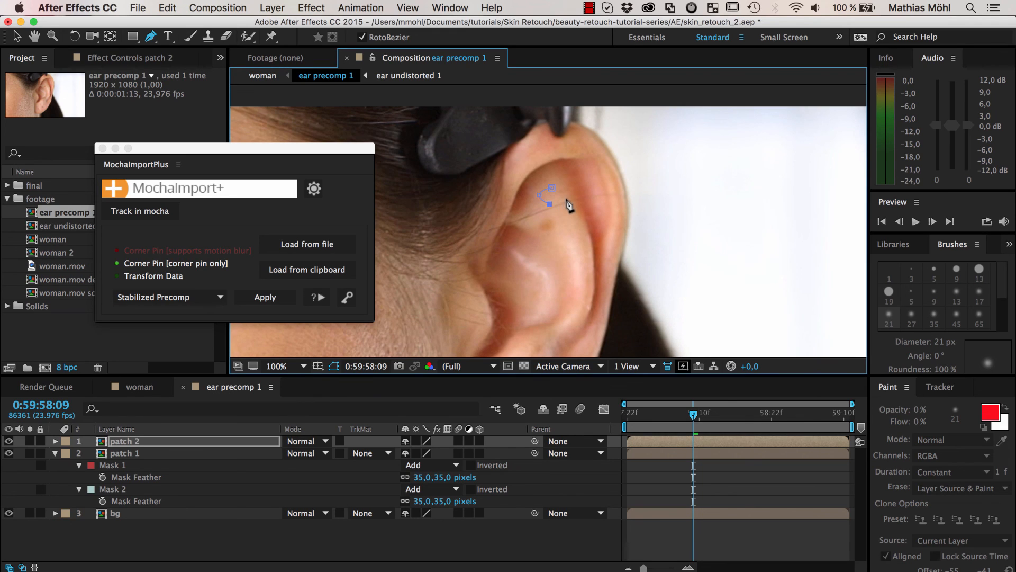
pyautogui.click(552, 189)
# Step: Move patch 2 down to position 960, 618 so its masked skin covers the upper ear's blemish
pyautogui.click(122, 444)
pyautogui.press('p')
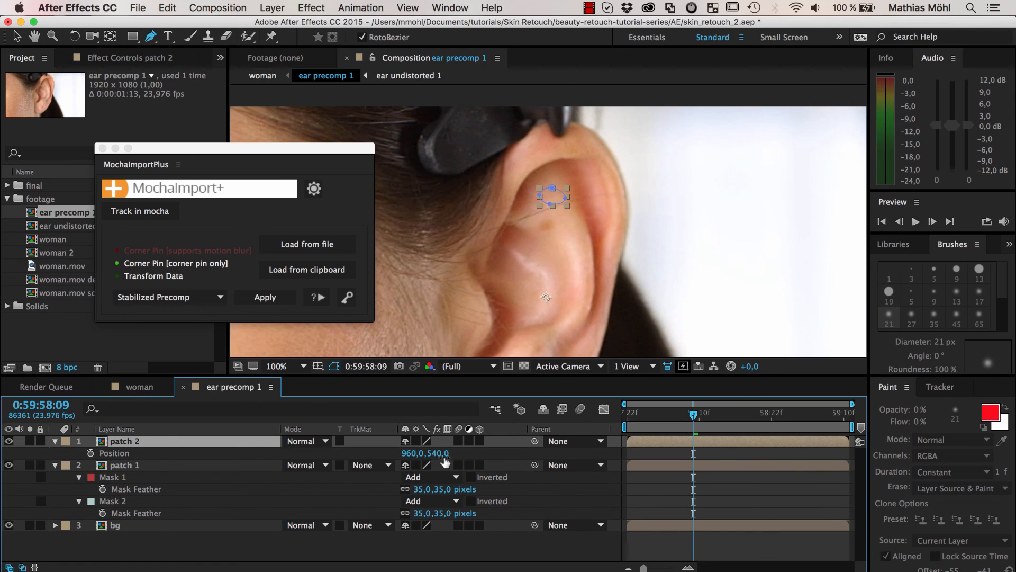
pyautogui.moveTo(442, 456)
pyautogui.mouseDown()
pyautogui.moveTo(488, 462)
pyautogui.moveTo(432, 465)
pyautogui.mouseUp()
# Step: Set the patch 2 mask's feather to 41 pixels and its expansion to -2 pixels
pyautogui.press('f')
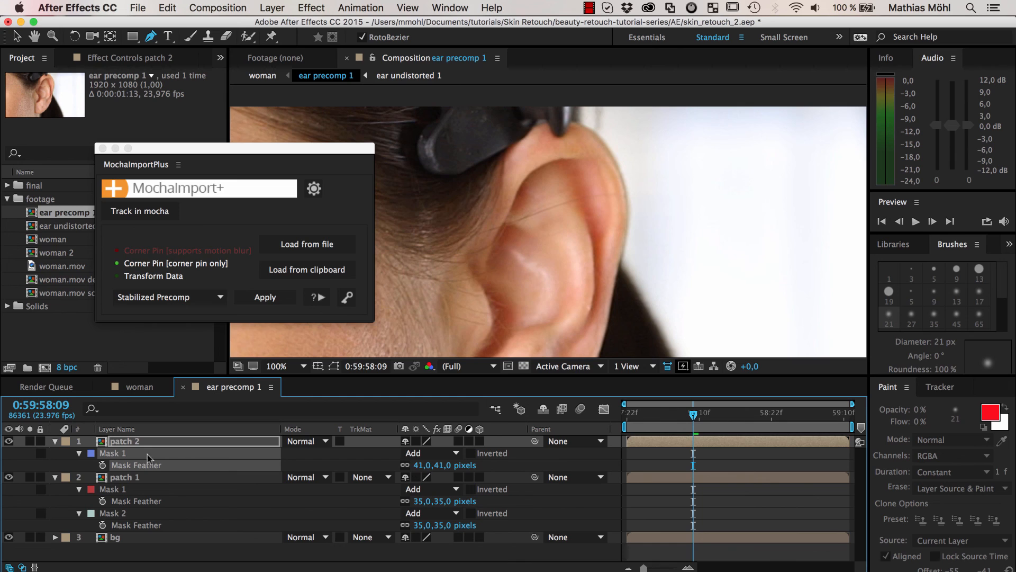
pyautogui.press('m')
pyautogui.press('m')
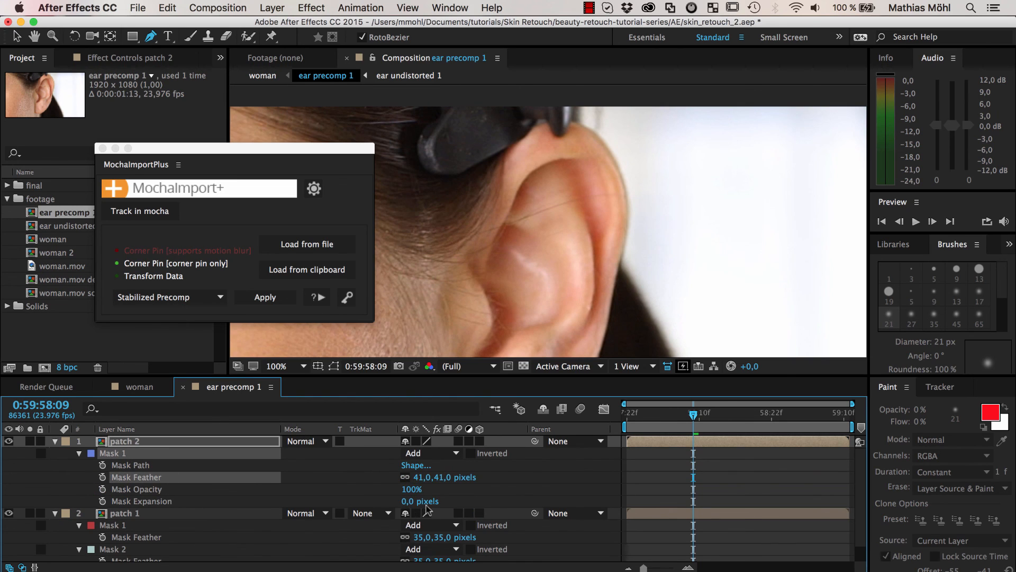
pyautogui.moveTo(410, 504)
pyautogui.mouseDown()
pyautogui.moveTo(423, 502)
pyautogui.moveTo(409, 501)
pyautogui.mouseUp()
# Step: Check patch 2 near the end of the shot, and enable Position and Scale keyframes for it at 0:59:58:19
pyautogui.moveTo(697, 422); pyautogui.dragTo(832, 442)
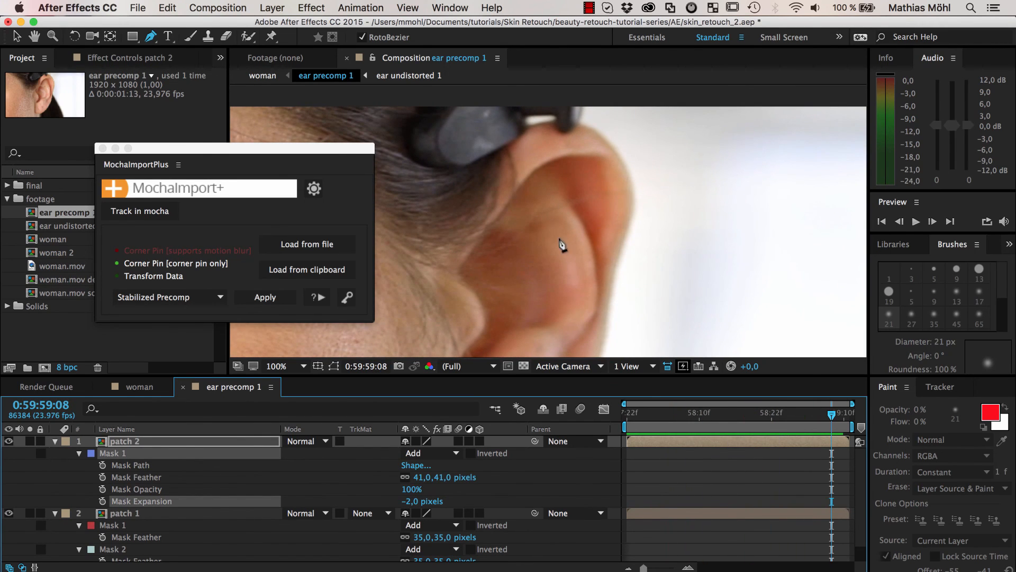
pyautogui.click(128, 444)
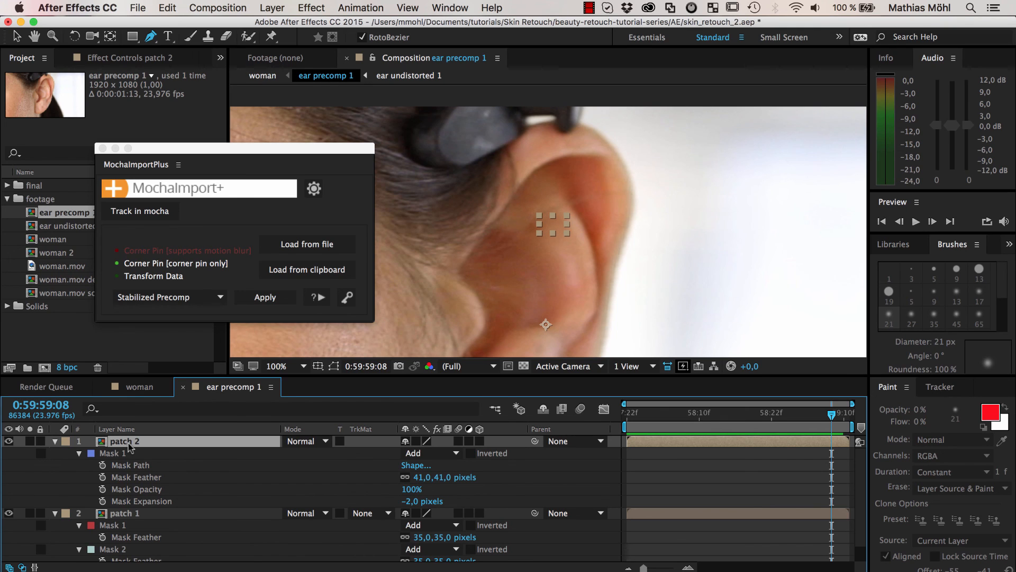
pyautogui.press('p')
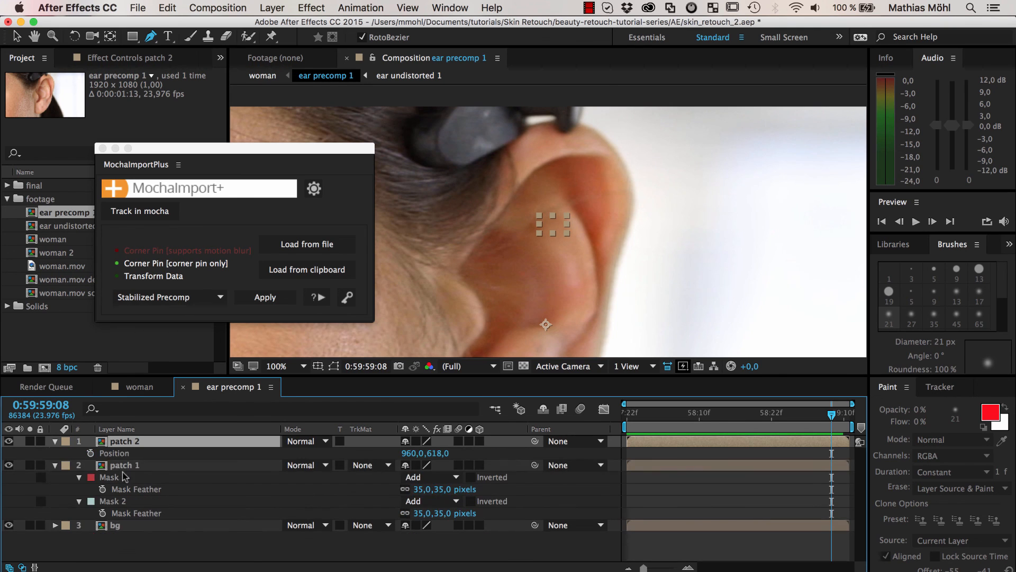
pyautogui.moveTo(837, 416); pyautogui.dragTo(753, 431)
pyautogui.click(90, 453)
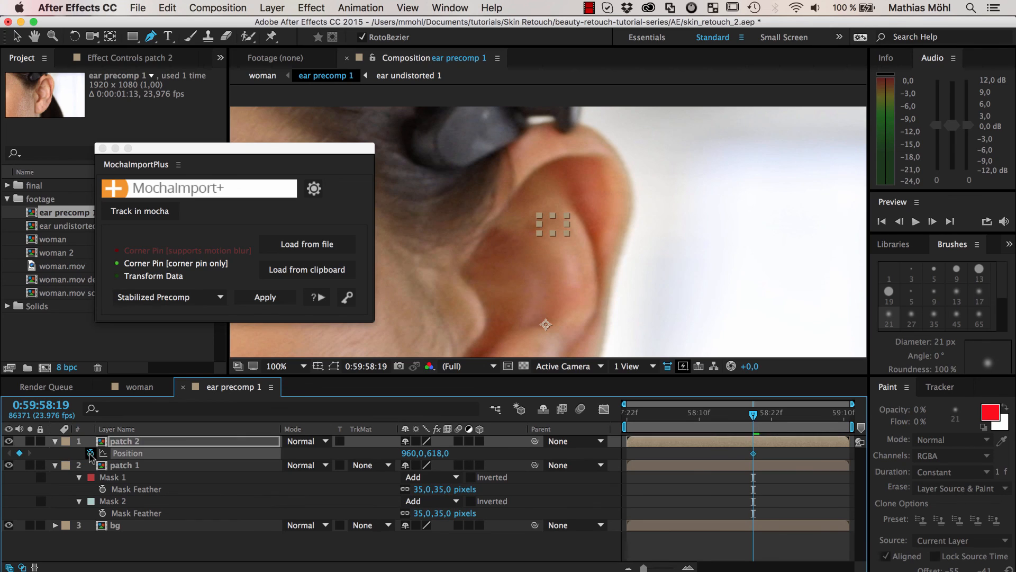
pyautogui.press('s')
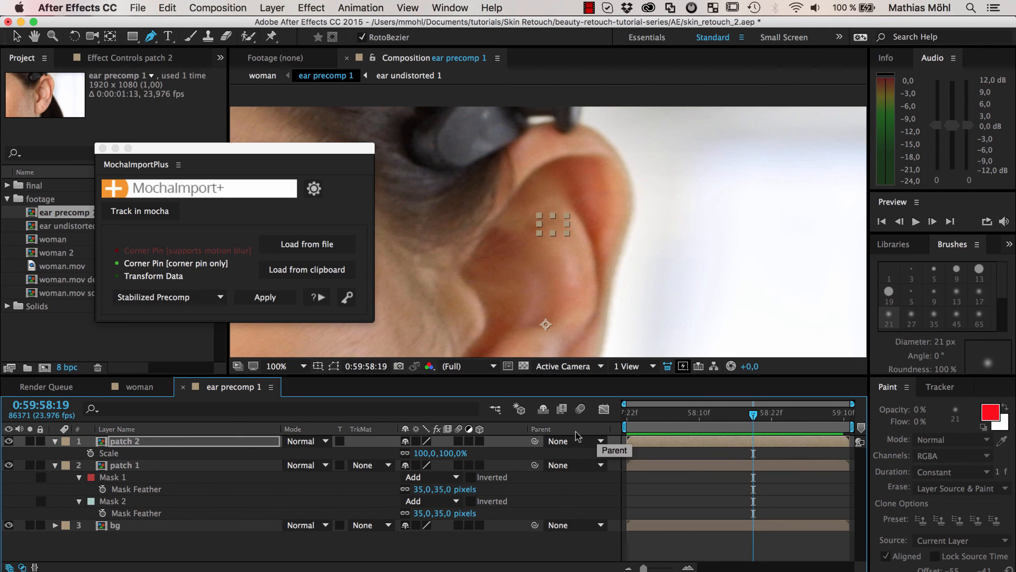
pyautogui.click(91, 453)
pyautogui.press('p')
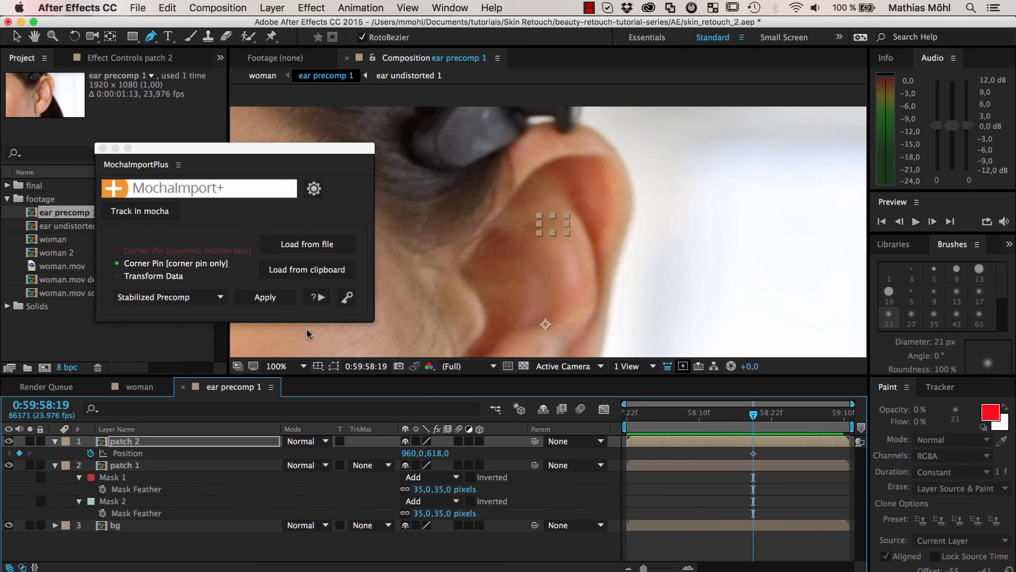
# Step: Show patch 2's Position and Scale together and shift both keyframes back to 0:59:58:15
pyautogui.moveTo(760, 417); pyautogui.dragTo(730, 435)
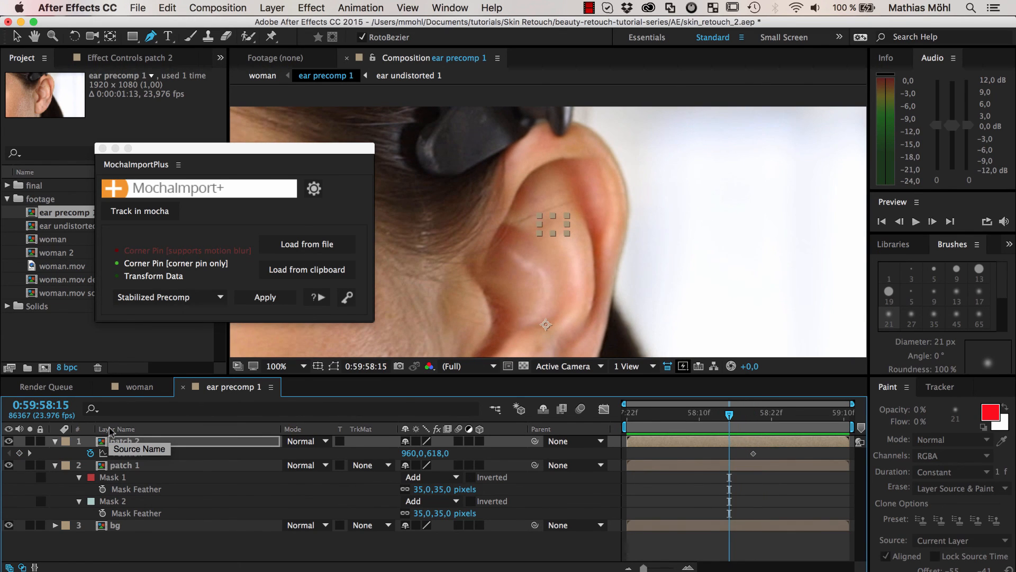
pyautogui.press('p')
pyautogui.press('p')
pyautogui.hotkey('shift', 's')
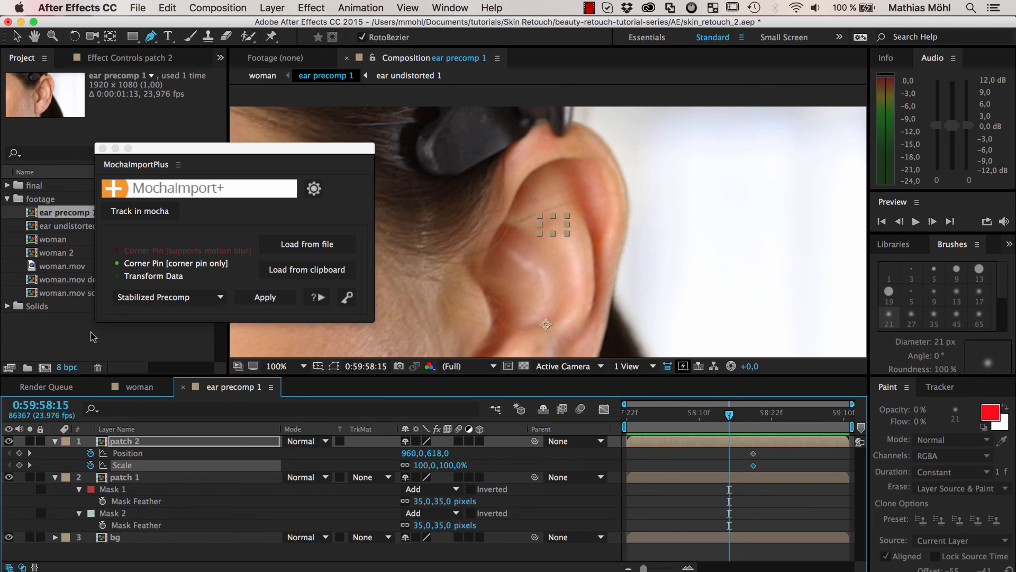
pyautogui.keyDown('shift'); pyautogui.click(754, 453); pyautogui.keyUp('shift')
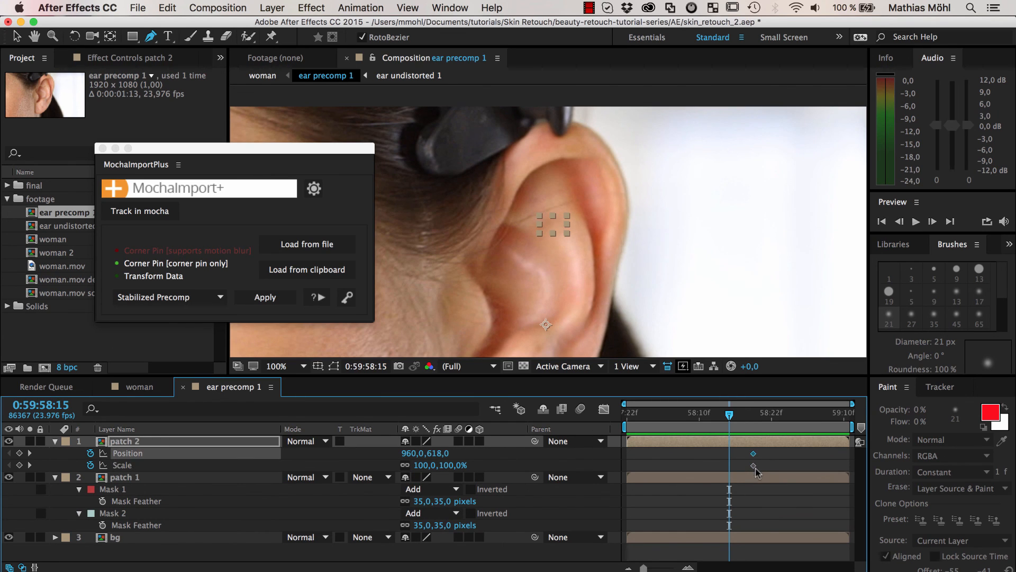
pyautogui.moveTo(754, 458); pyautogui.dragTo(733, 459)
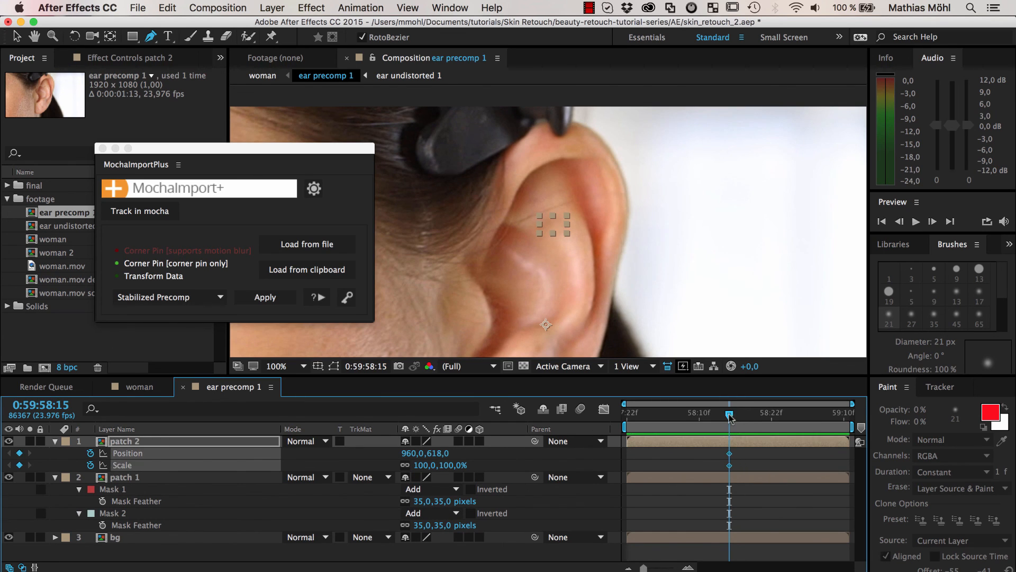
# Step: At 0:59:58:20, unlink patch 2's scale proportions and key Scale at 120, 100% and Position at 923, 618
pyautogui.moveTo(729, 417); pyautogui.dragTo(760, 419)
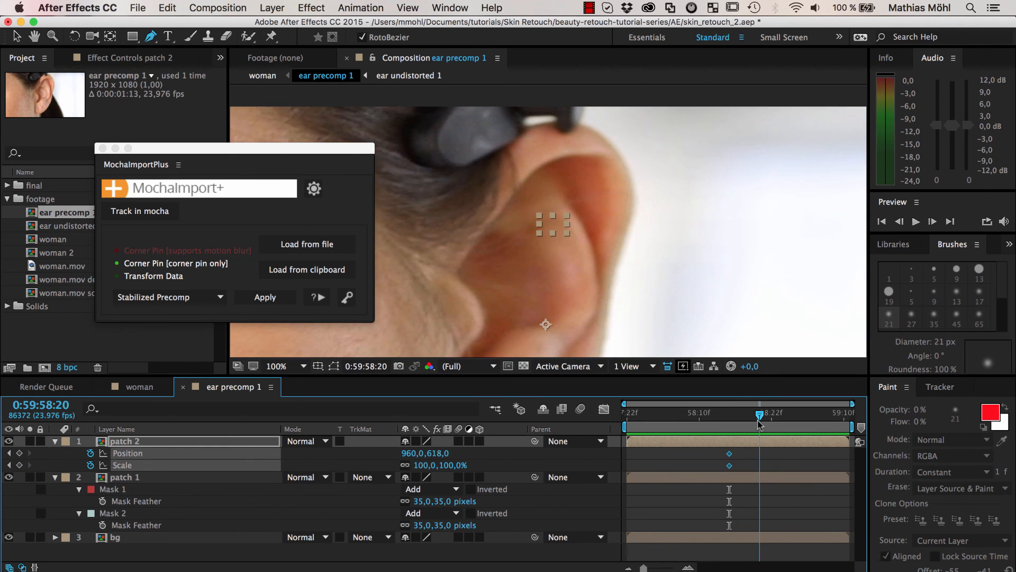
pyautogui.click(406, 465)
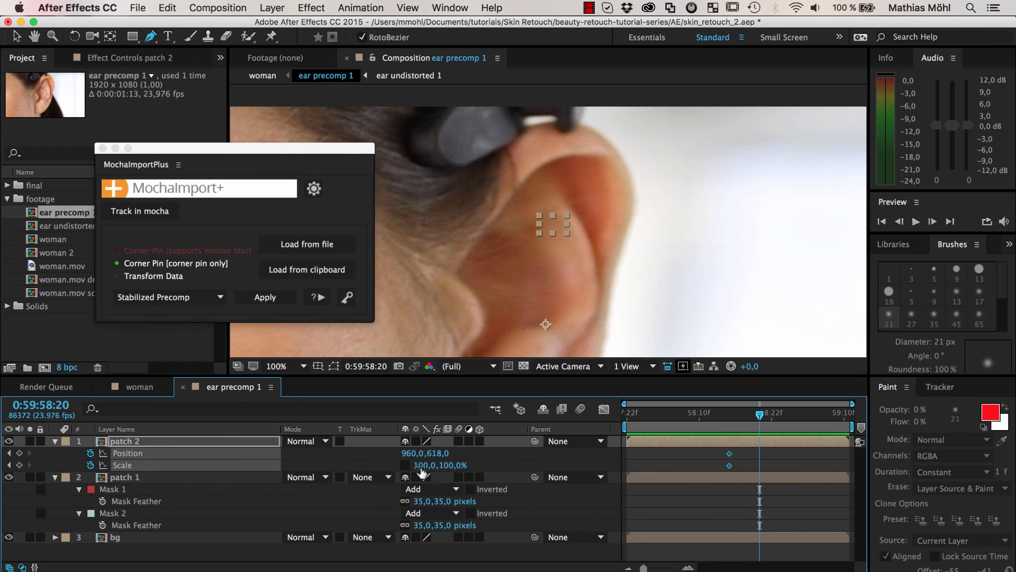
pyautogui.click(127, 465)
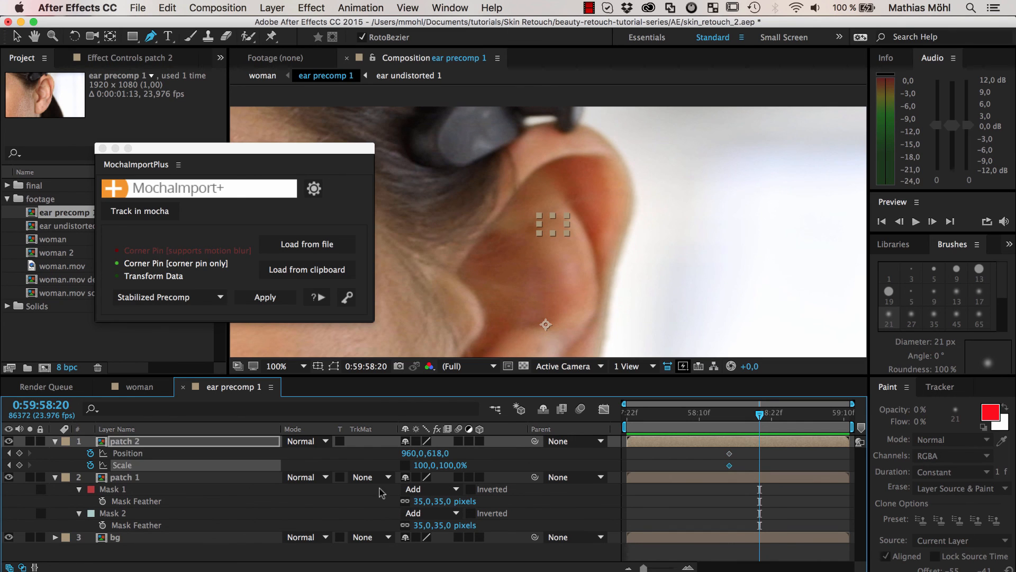
pyautogui.moveTo(422, 464); pyautogui.dragTo(425, 465)
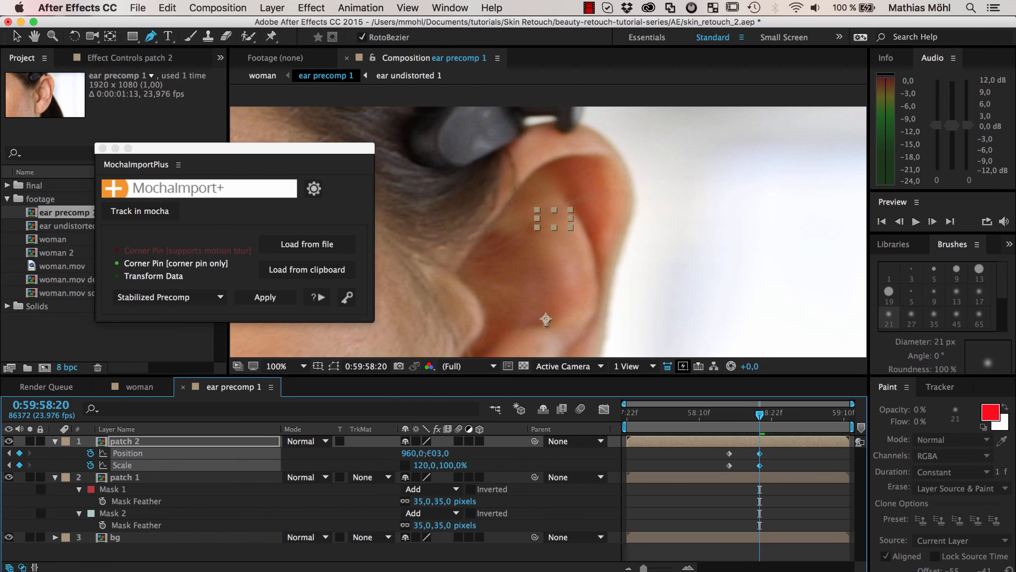
pyautogui.moveTo(410, 453); pyautogui.dragTo(388, 457)
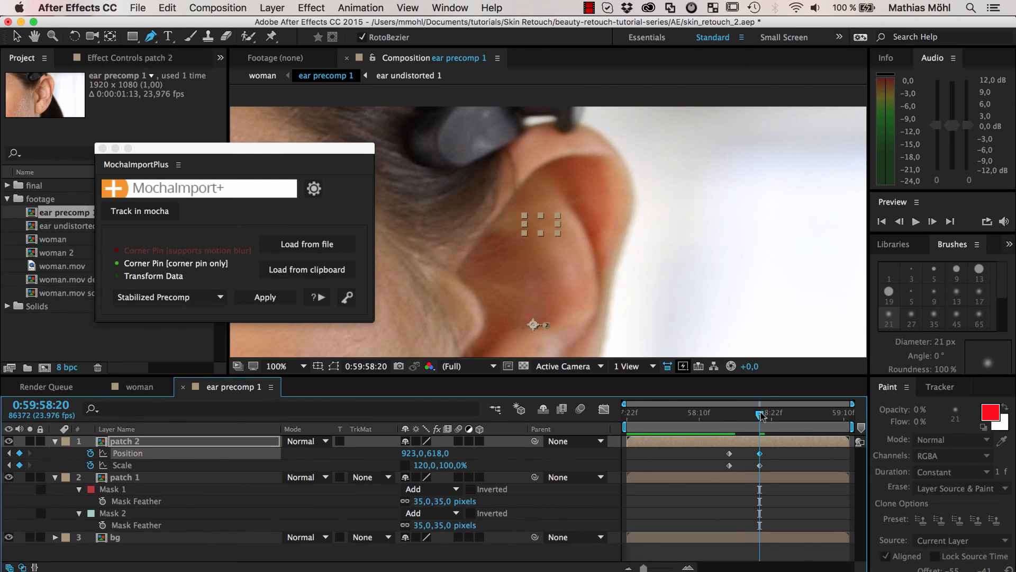
# Step: Play back the ear precomp around patch 2's keyframes and compare the ear with patch 2 hidden and shown
pyautogui.moveTo(761, 414); pyautogui.dragTo(724, 427)
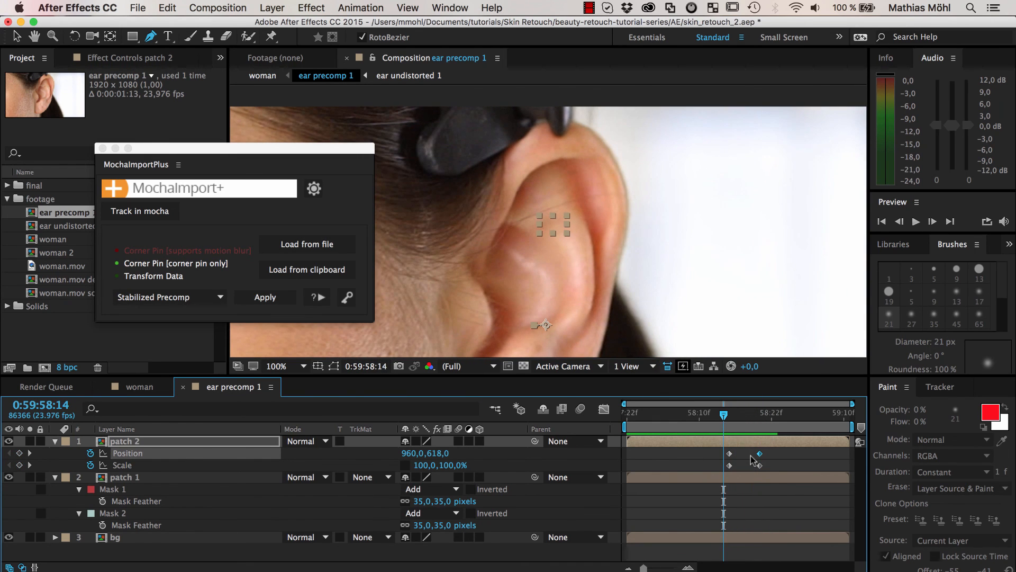
pyautogui.press('space')
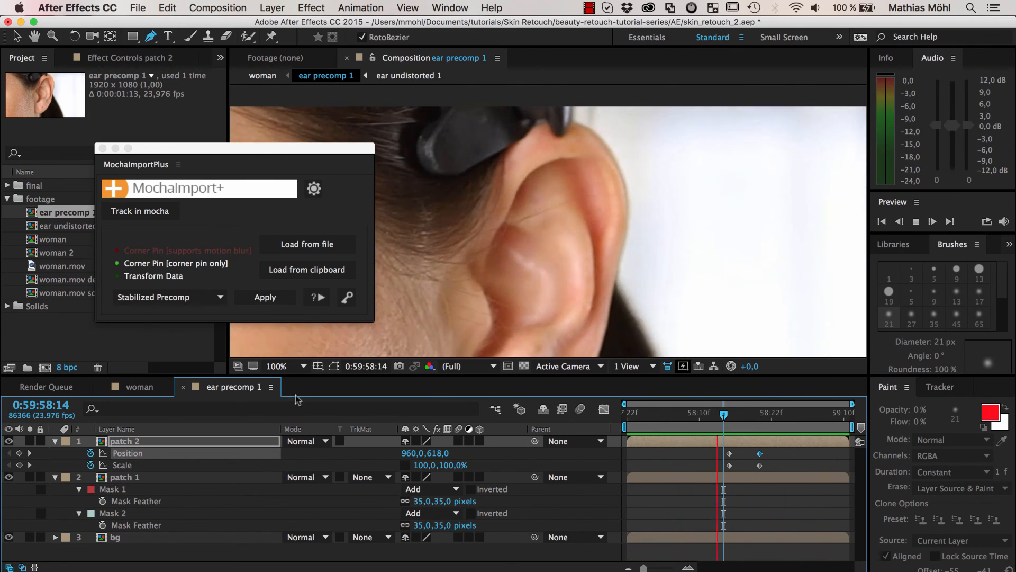
pyautogui.press('space')
pyautogui.click(9, 441)
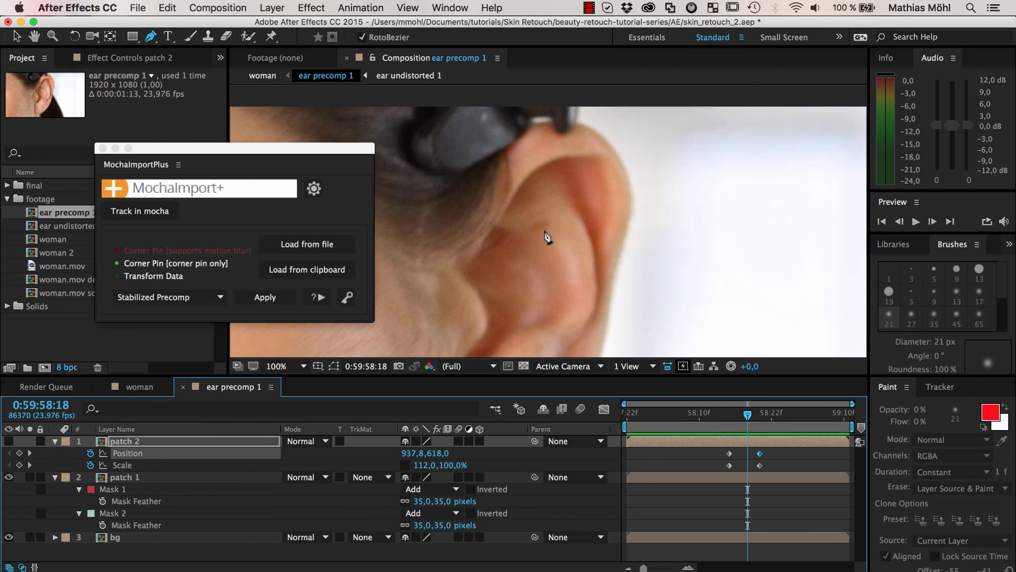
pyautogui.hotkey('shift', 'pageup')
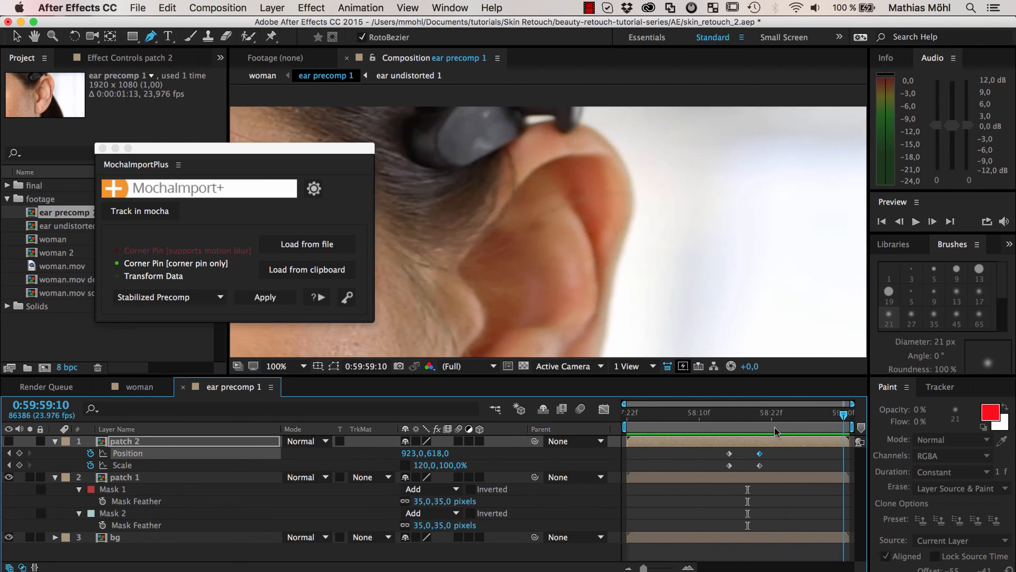
pyautogui.click(633, 416)
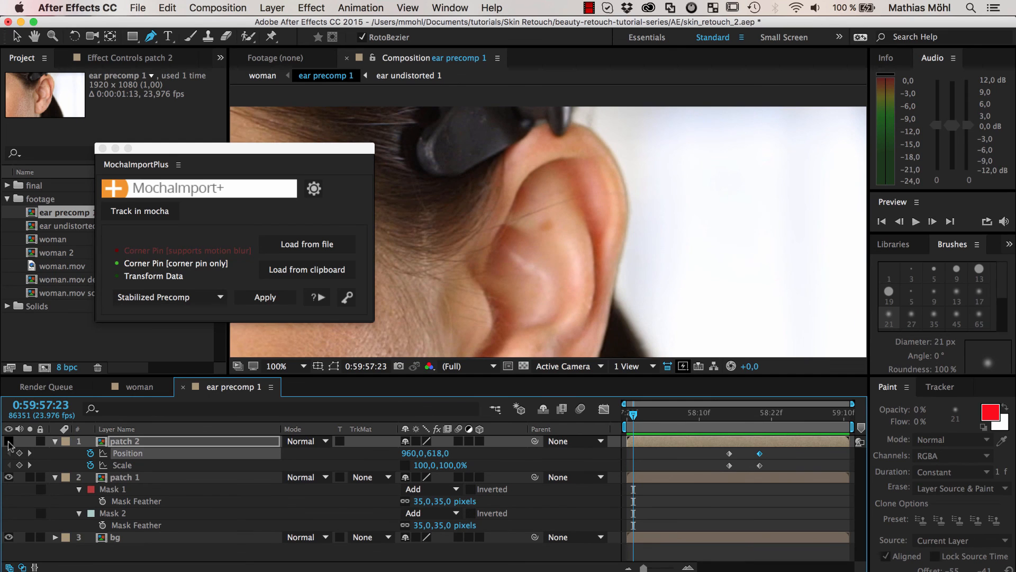
pyautogui.click(8, 441)
pyautogui.press('space')
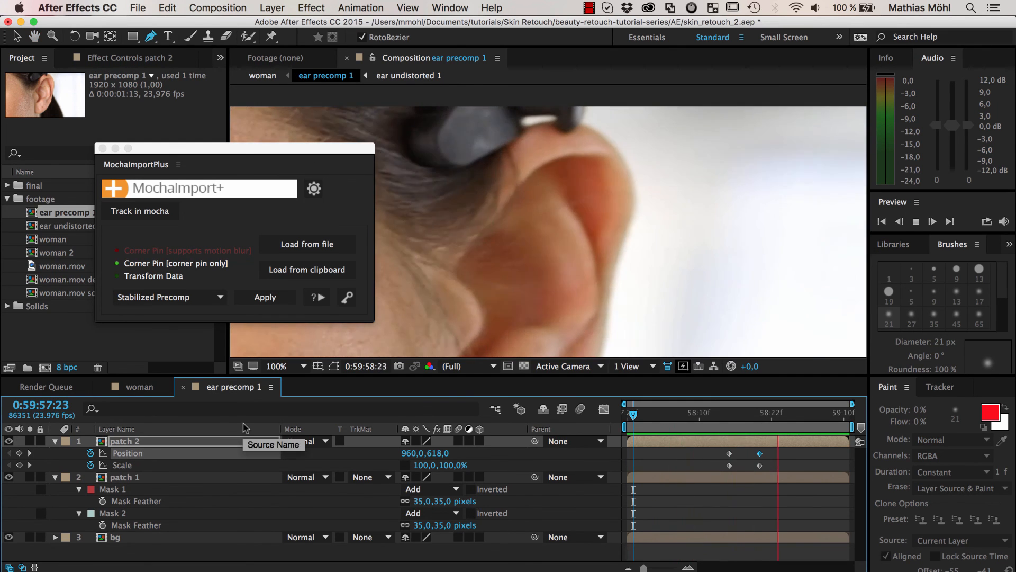
pyautogui.press('space')
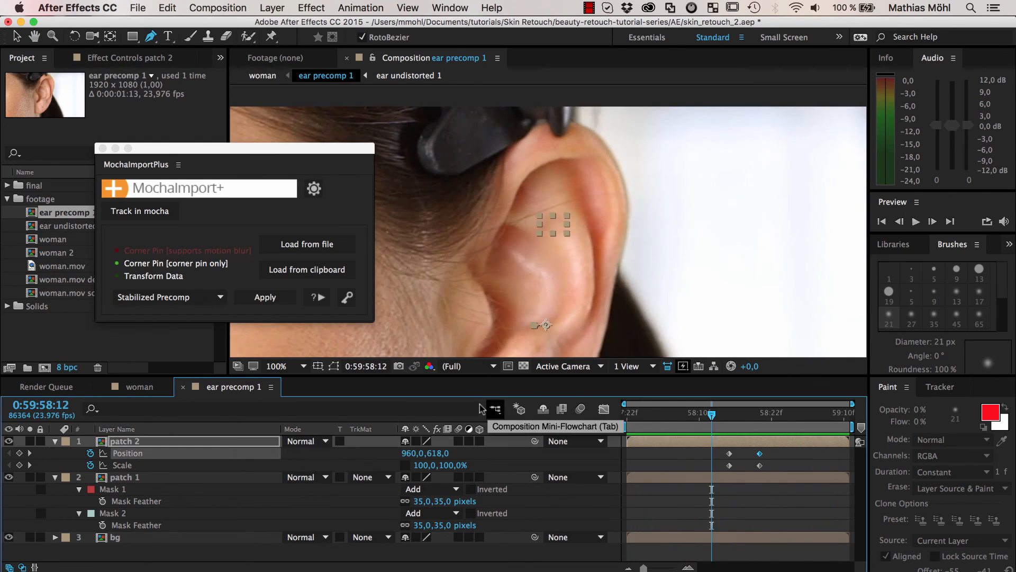
# Step: In the woman composition, compare the cheek and ear area with the ear precomp 1 layer soloed and unsoloed
pyautogui.click(142, 391)
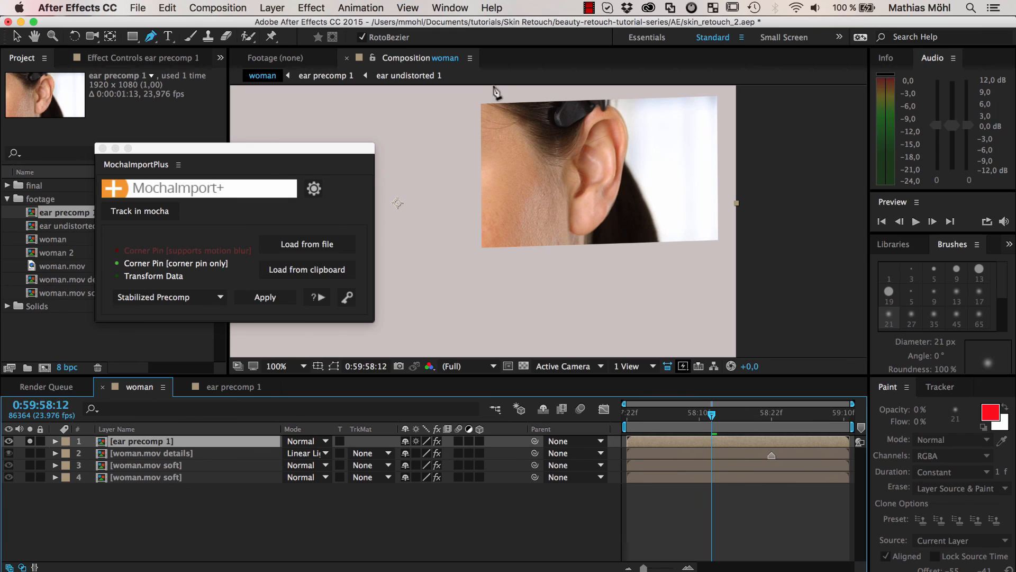
pyautogui.click(30, 444)
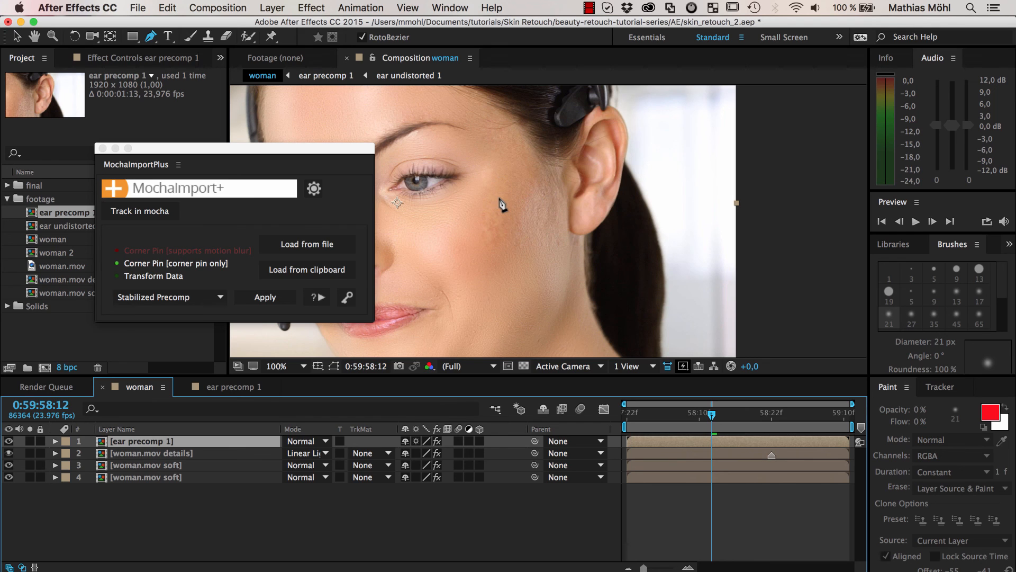
pyautogui.scroll(1, 499, 204)
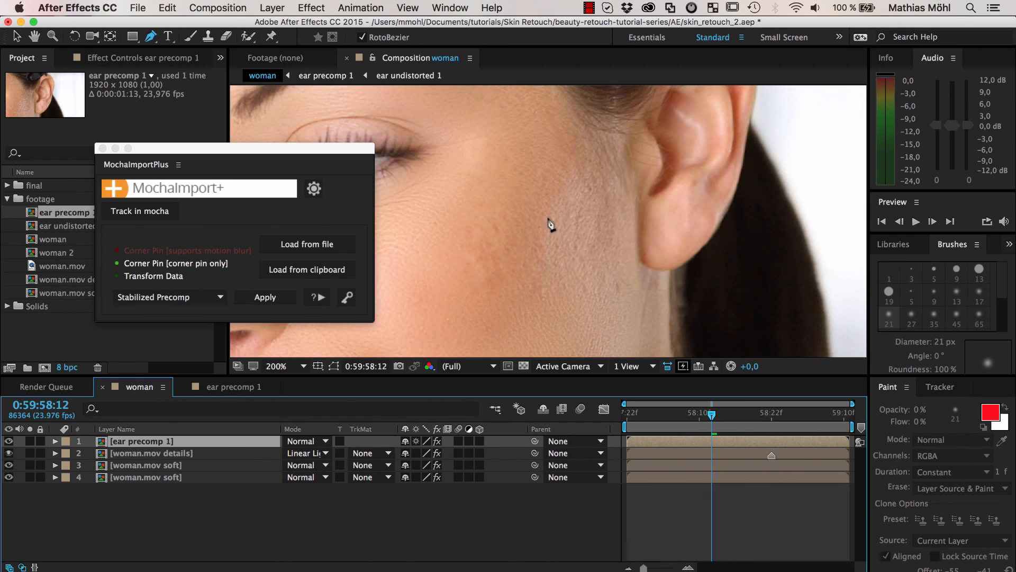
pyautogui.click(237, 386)
pyautogui.click(135, 387)
pyautogui.click(29, 441)
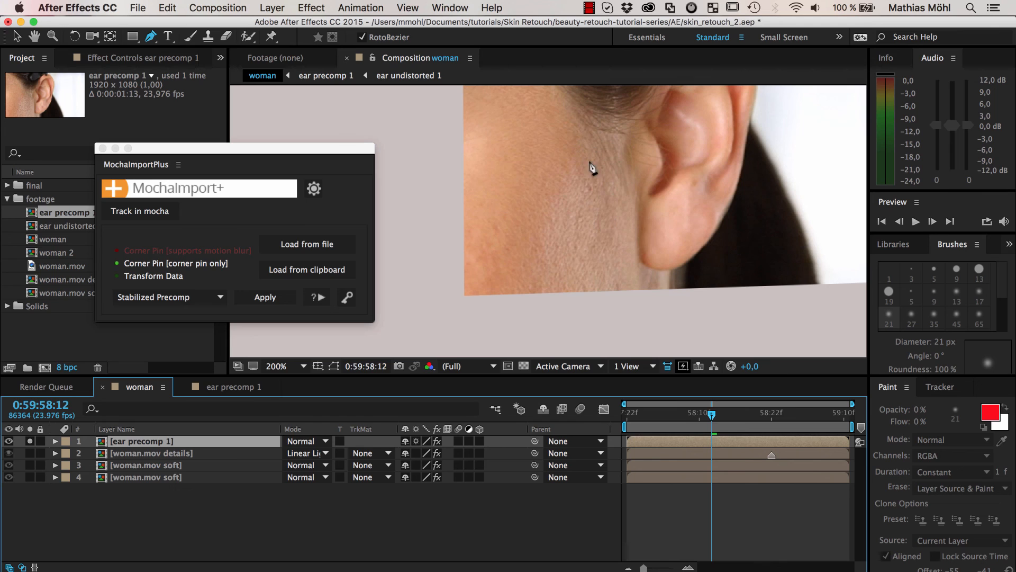
# Step: Turn the bg layer in ear precomp 1 into a guide layer
pyautogui.click(229, 387)
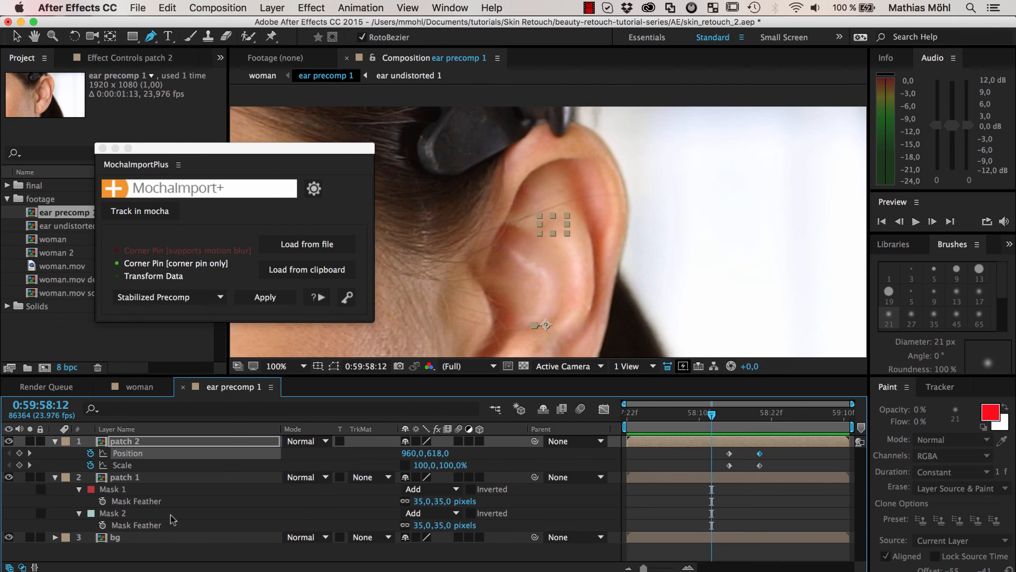
pyautogui.click(130, 537)
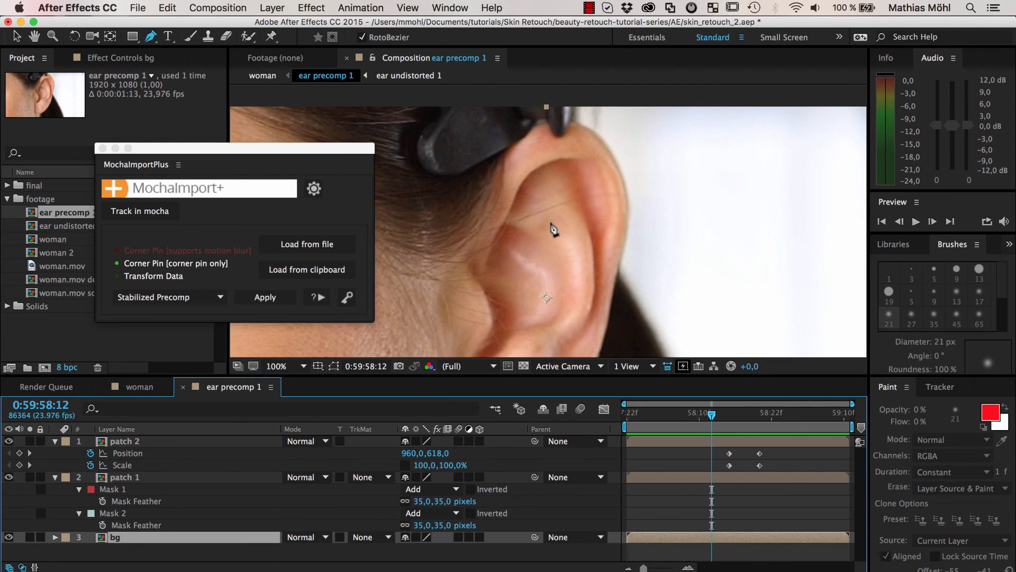
pyautogui.rightClick(119, 539)
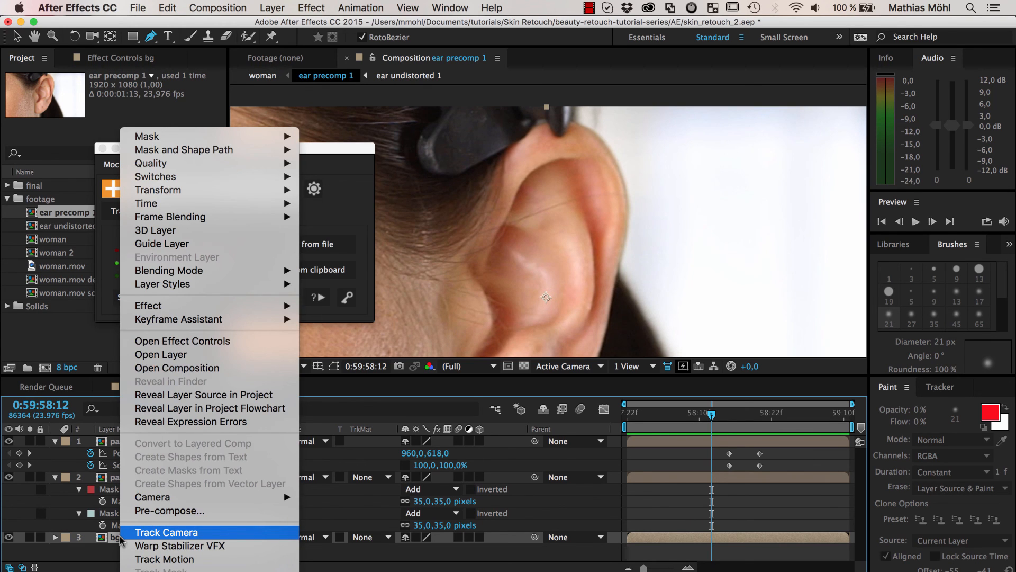
pyautogui.click(165, 244)
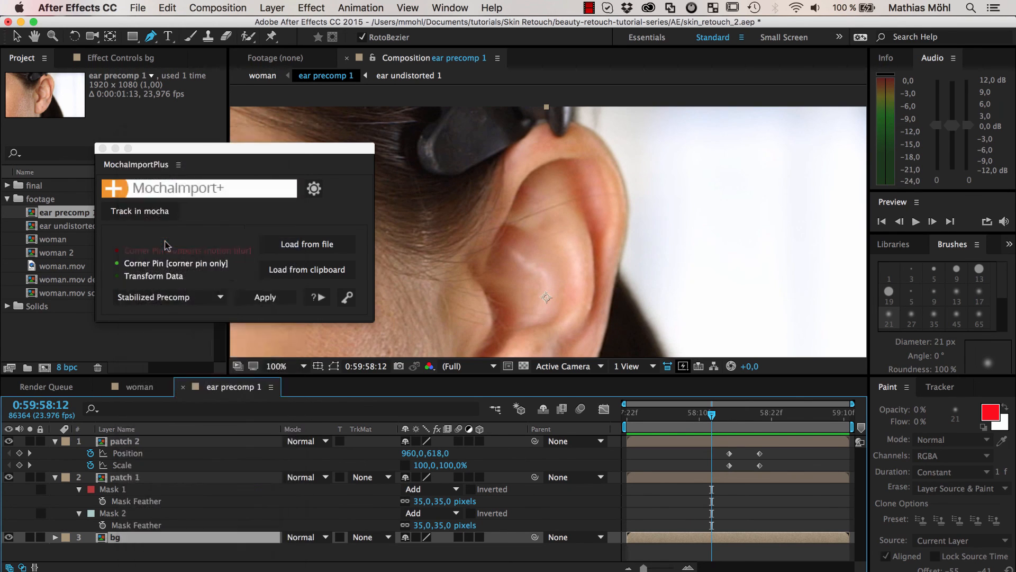
pyautogui.click(9, 537)
pyautogui.click(9, 537)
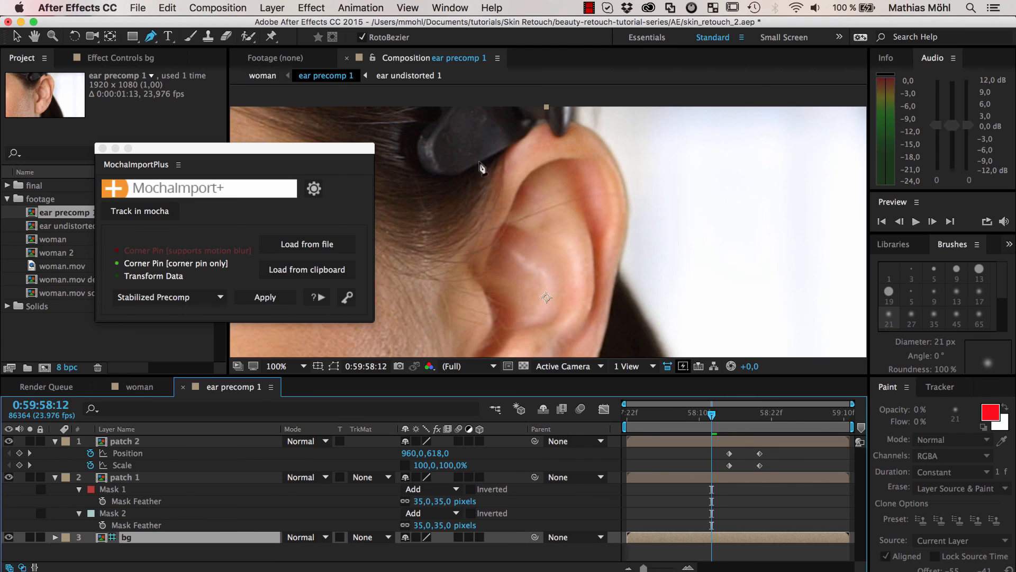
# Step: Check the isolated skin patches around 0:59:58:11 in the woman composition, and turn off solo for the ear precomp 1 layer
pyautogui.click(139, 388)
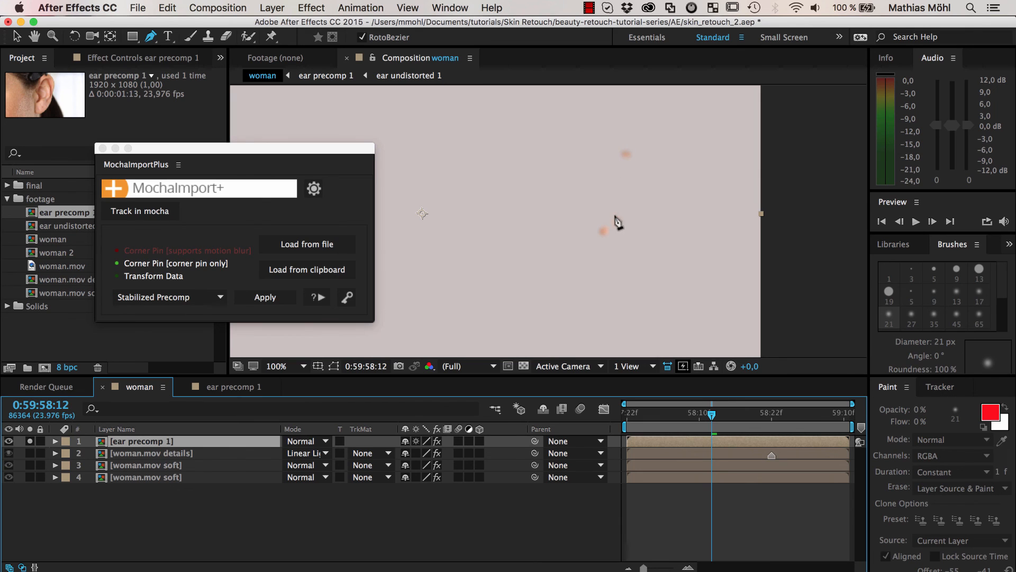
pyautogui.moveTo(714, 417)
pyautogui.mouseDown()
pyautogui.moveTo(820, 421)
pyautogui.moveTo(682, 418)
pyautogui.moveTo(818, 412)
pyautogui.moveTo(706, 417)
pyautogui.mouseUp()
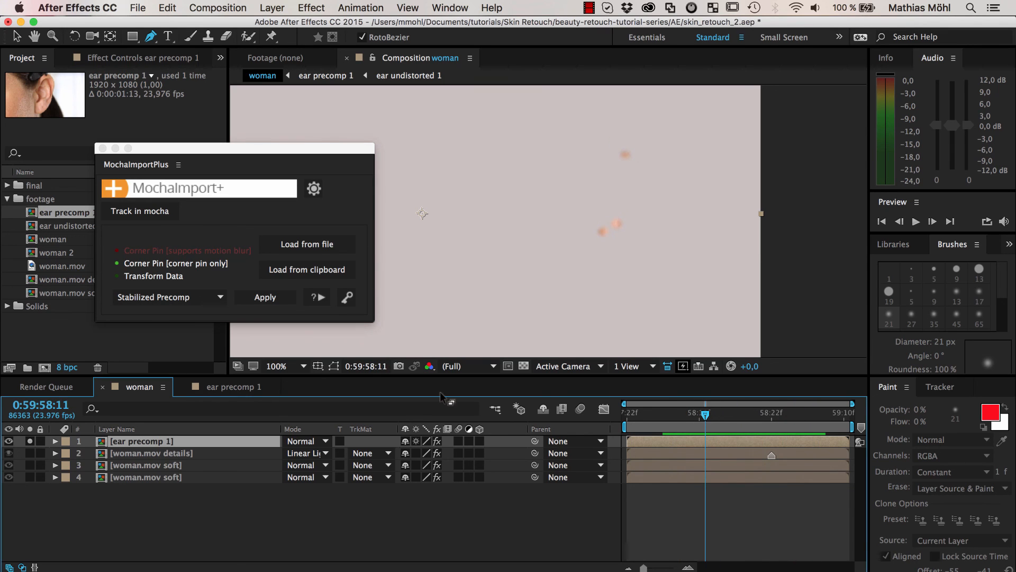
pyautogui.click(208, 387)
pyautogui.click(30, 441)
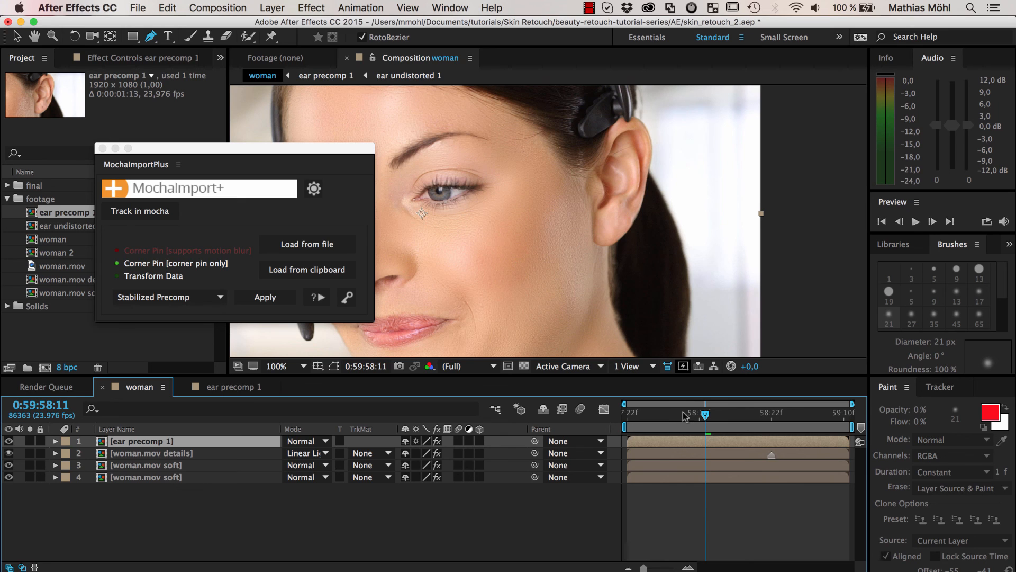
# Step: Preview the retouched woman composition from 0:59:57:22 and close the MochaImportPlus window
pyautogui.moveTo(705, 410); pyautogui.dragTo(614, 426)
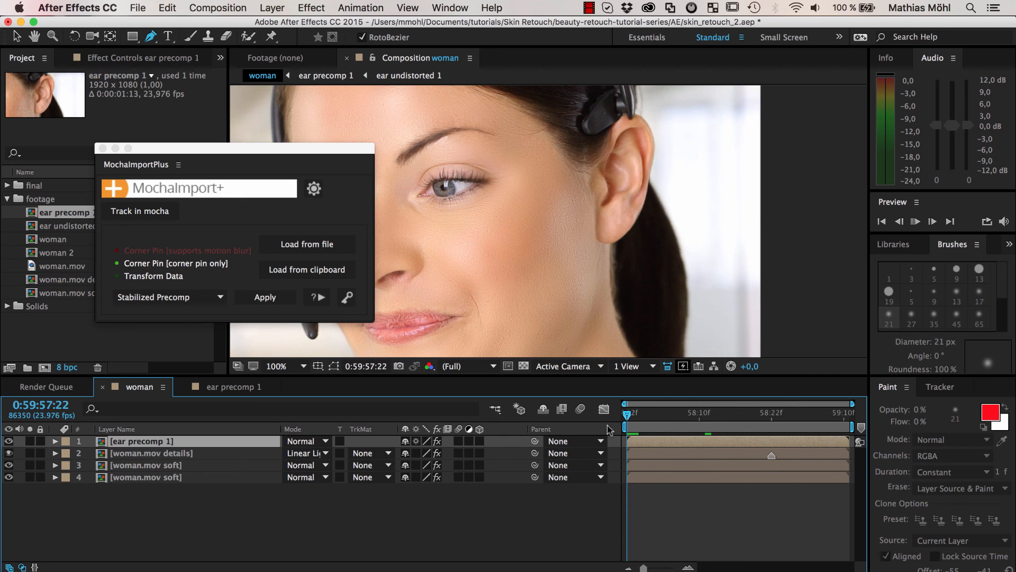
pyautogui.press('space')
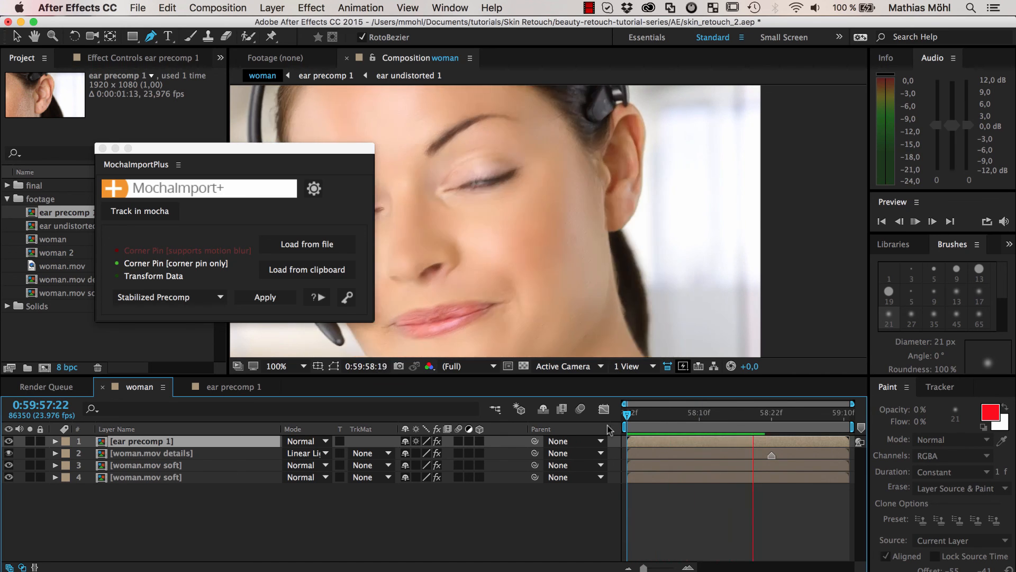
pyautogui.click(126, 208)
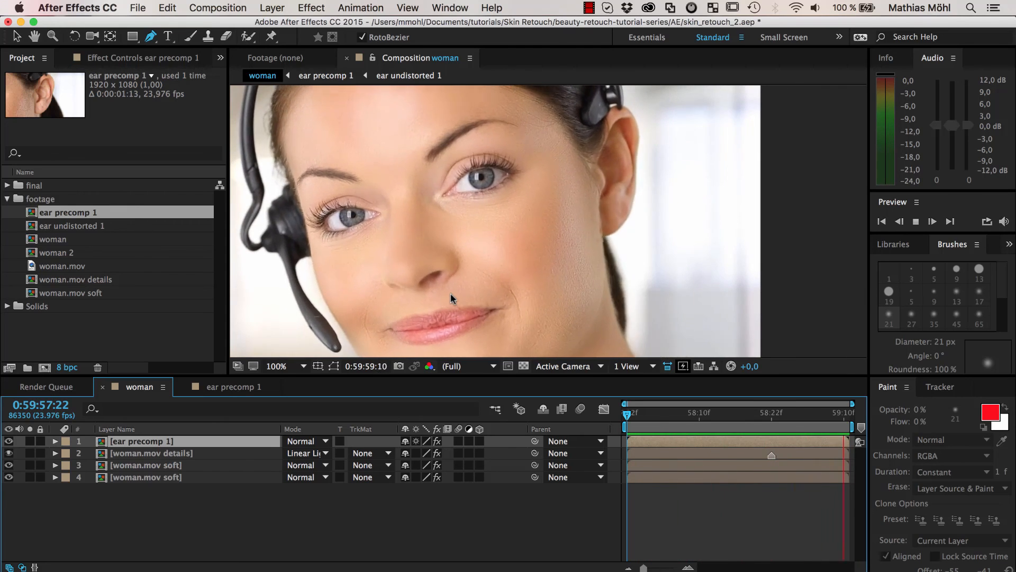
pyautogui.press('space')
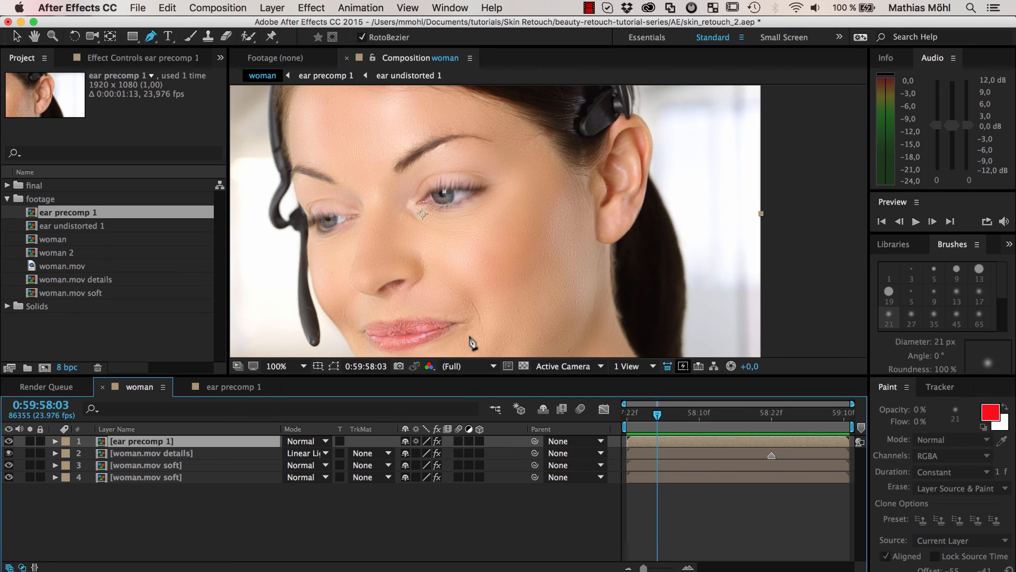